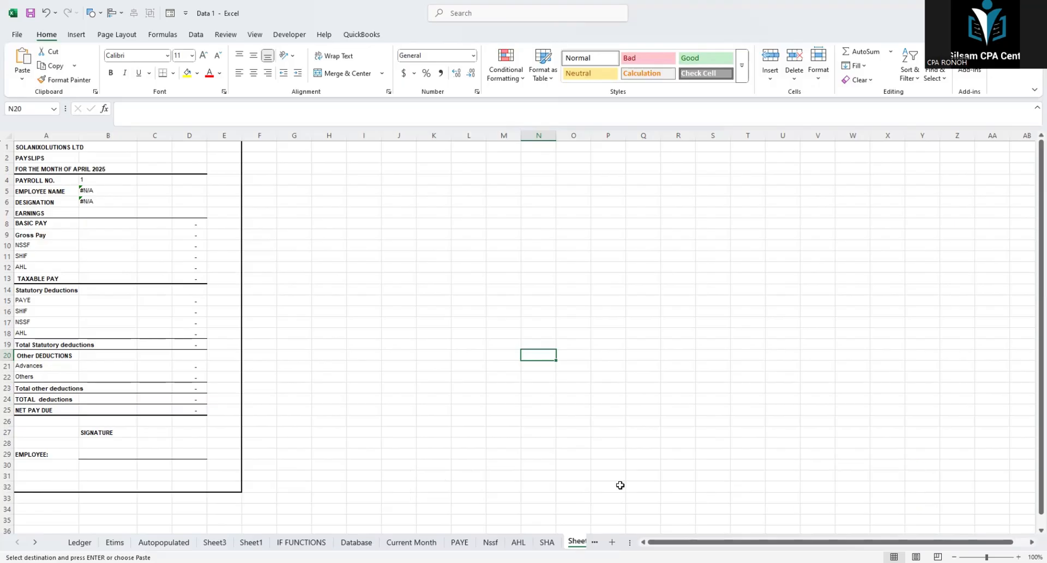
Step: Rename the Sheet2 worksheet as Payslips
click(36, 542)
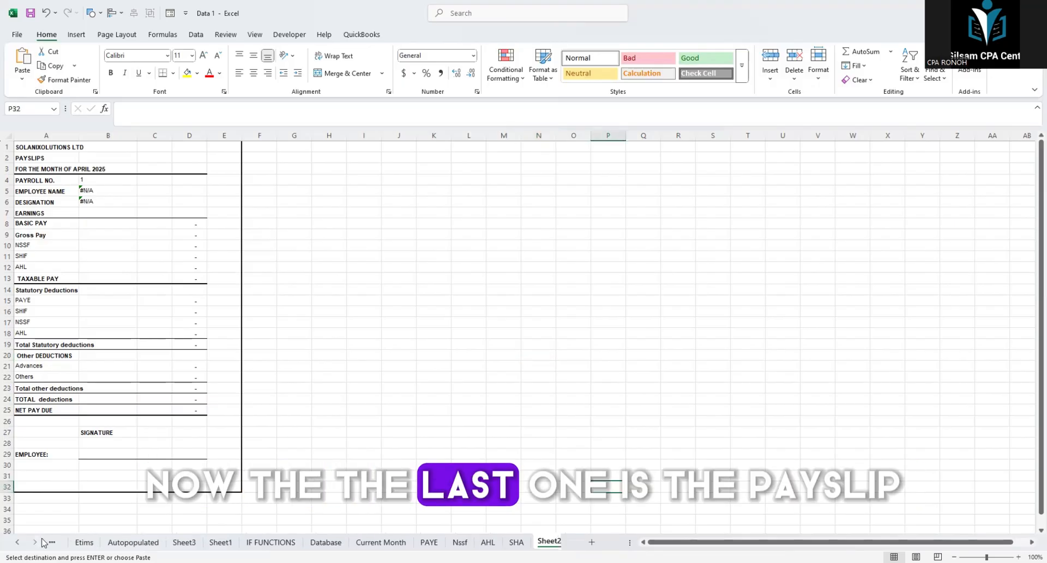
right_click(542, 541)
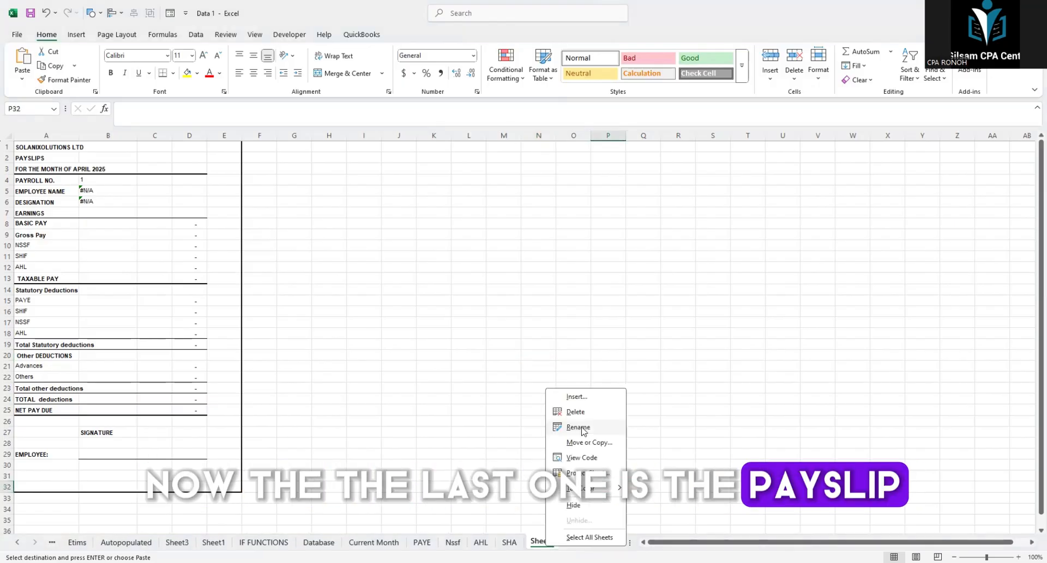
click(581, 427)
text(pAY)
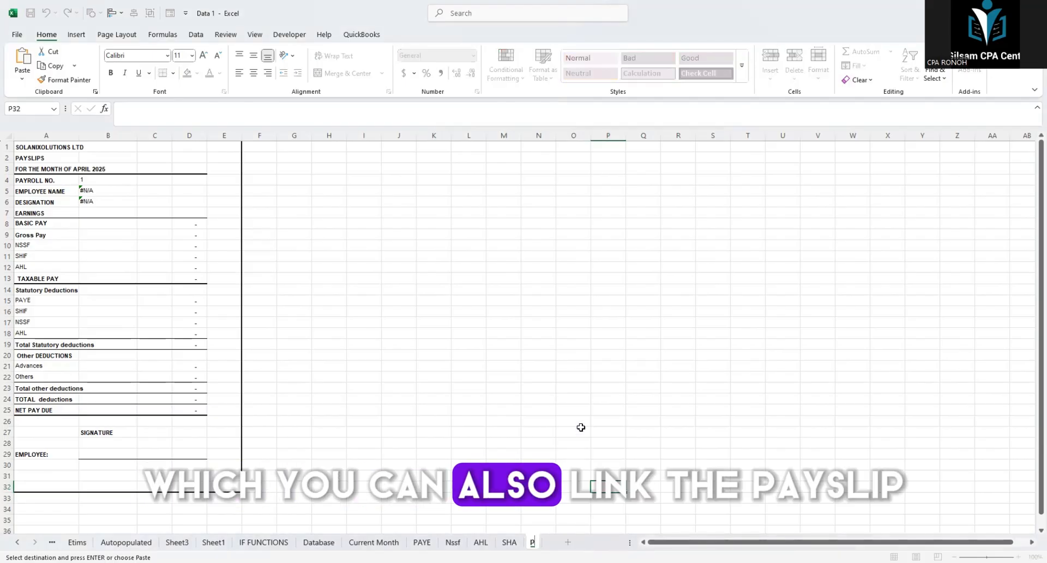
key(BackSpace)
key(BackSpace)
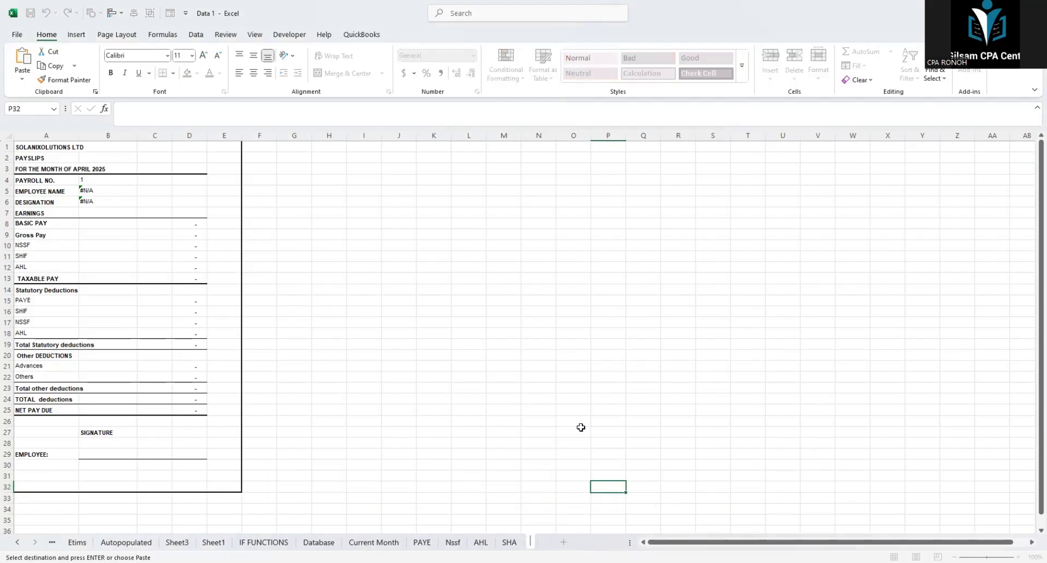
text(Payslip)
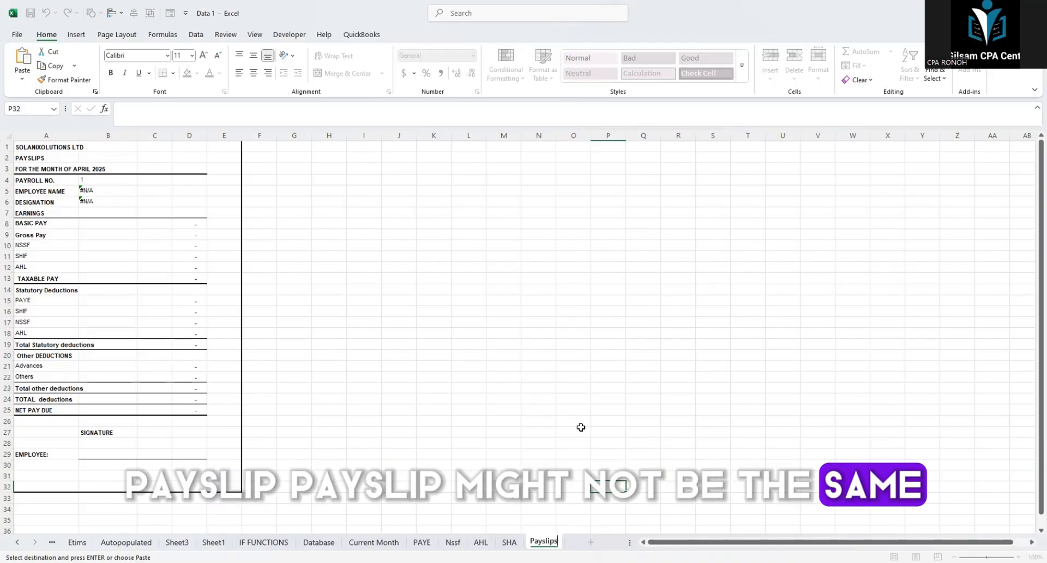
text(s)
key(Return)
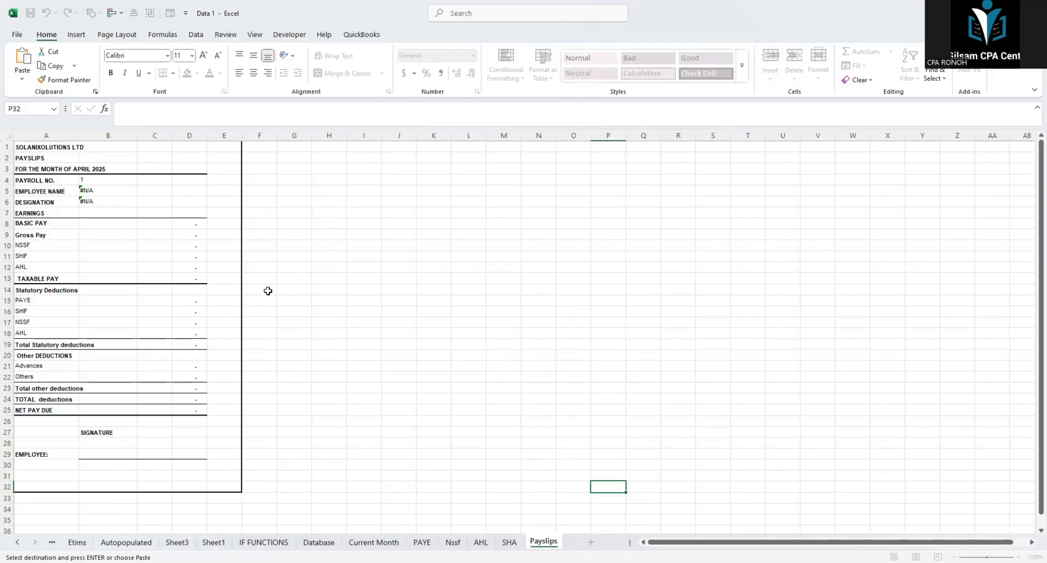
Step: Widen columns A and B of the payslip layout
click(288, 287)
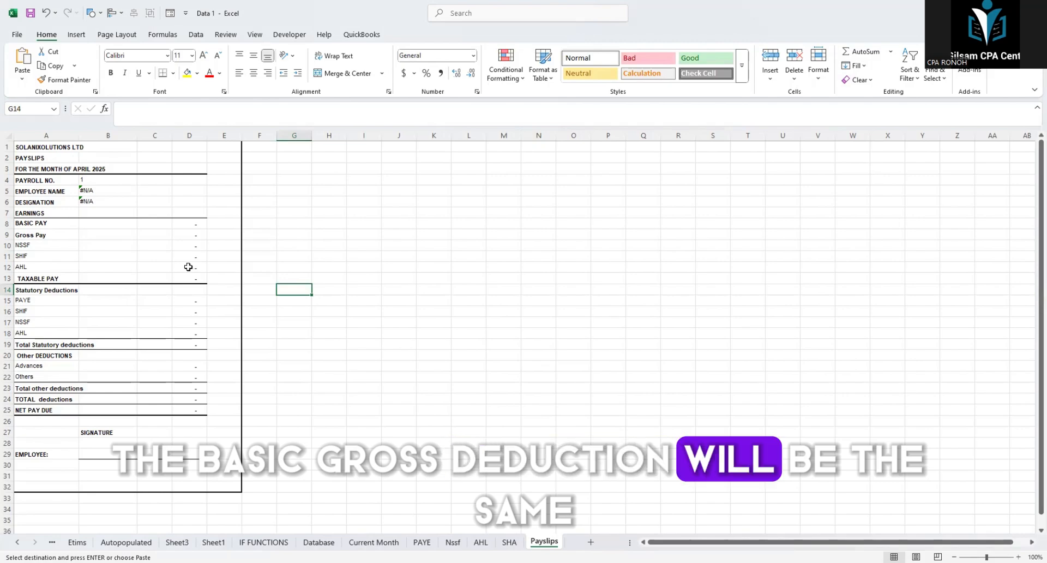
click(221, 195)
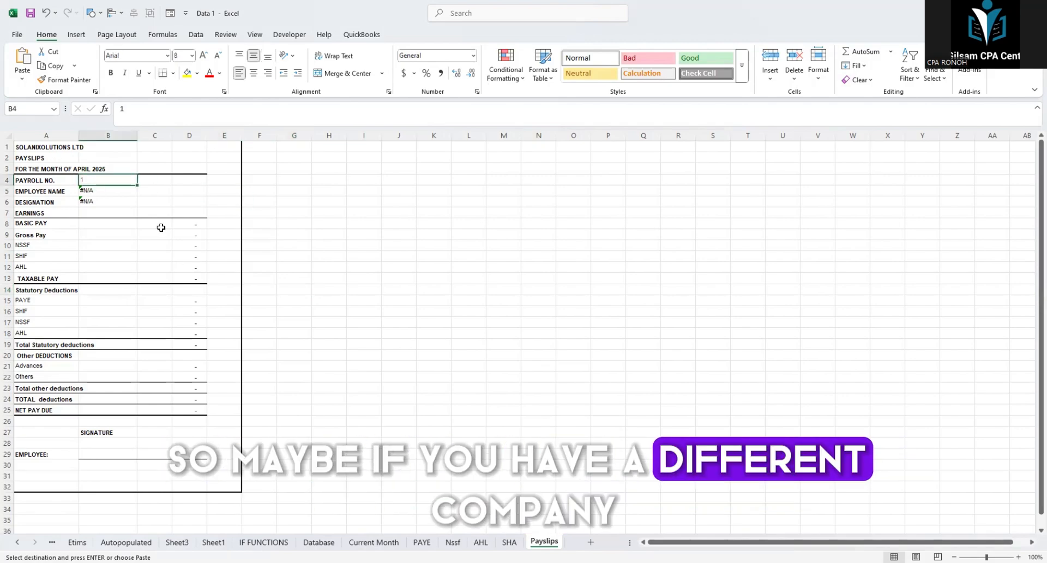
click(294, 235)
click(86, 191)
click(294, 235)
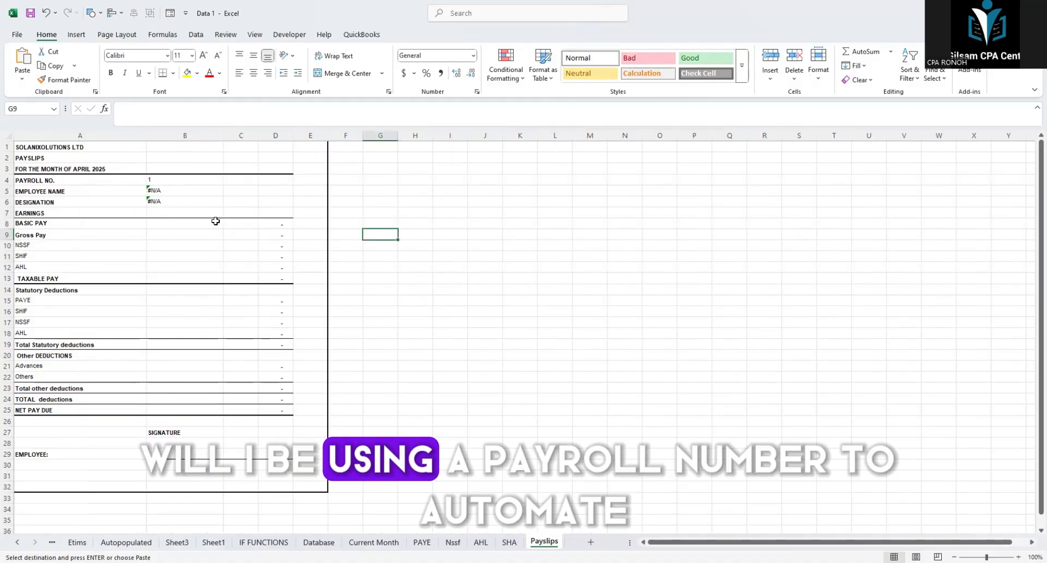
Step: Examine the payslip's payroll number, employee name and designation labels and their value cells
click(35, 182)
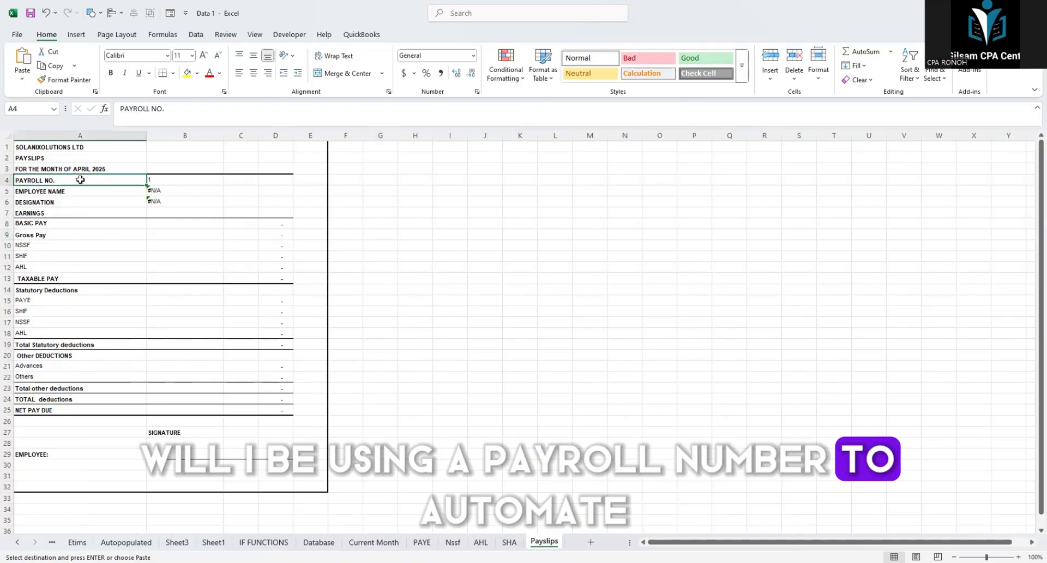
click(96, 189)
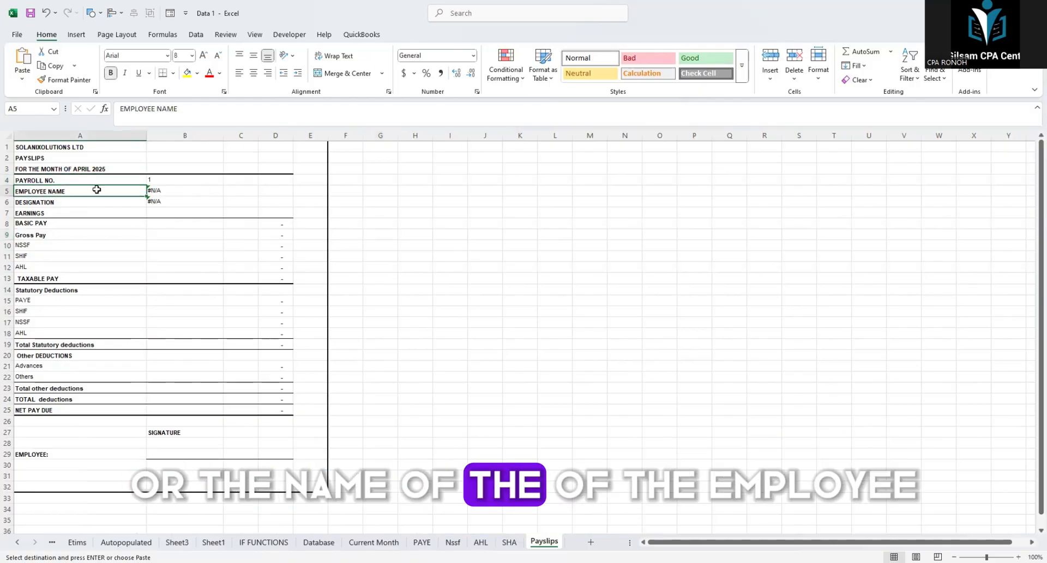
click(168, 176)
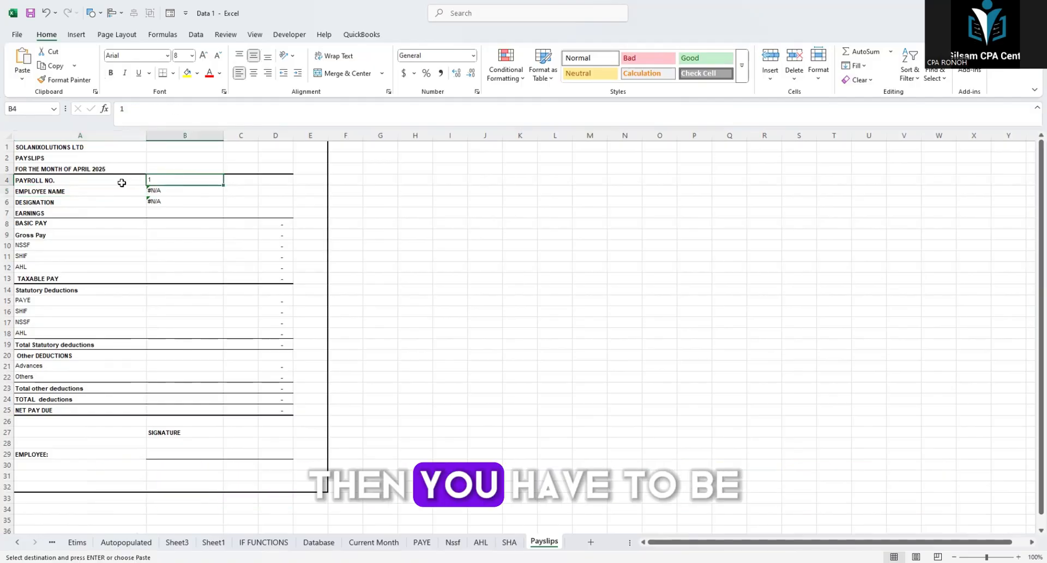
click(166, 181)
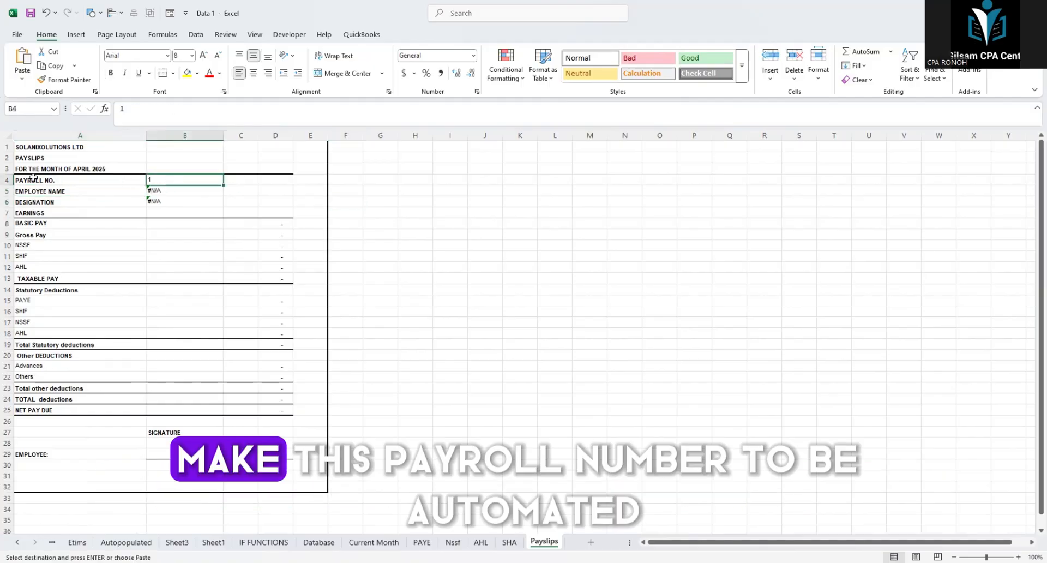
click(144, 180)
click(155, 180)
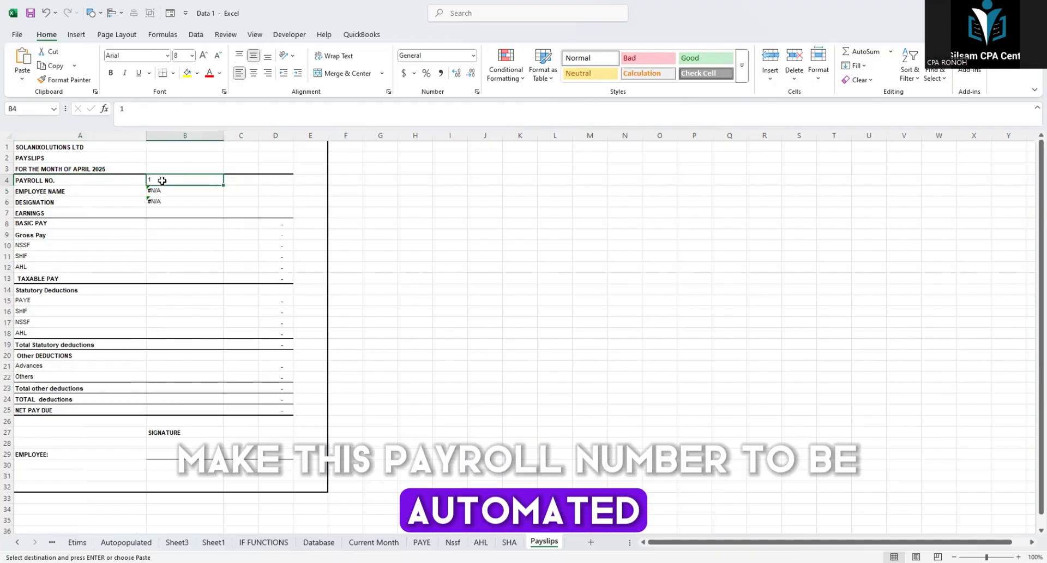
click(94, 201)
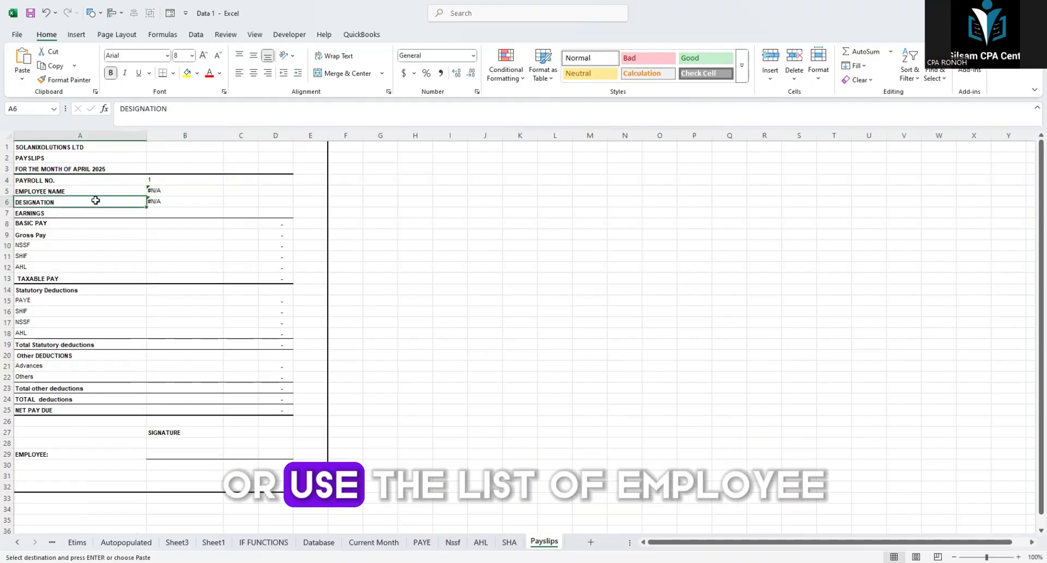
click(153, 191)
click(77, 192)
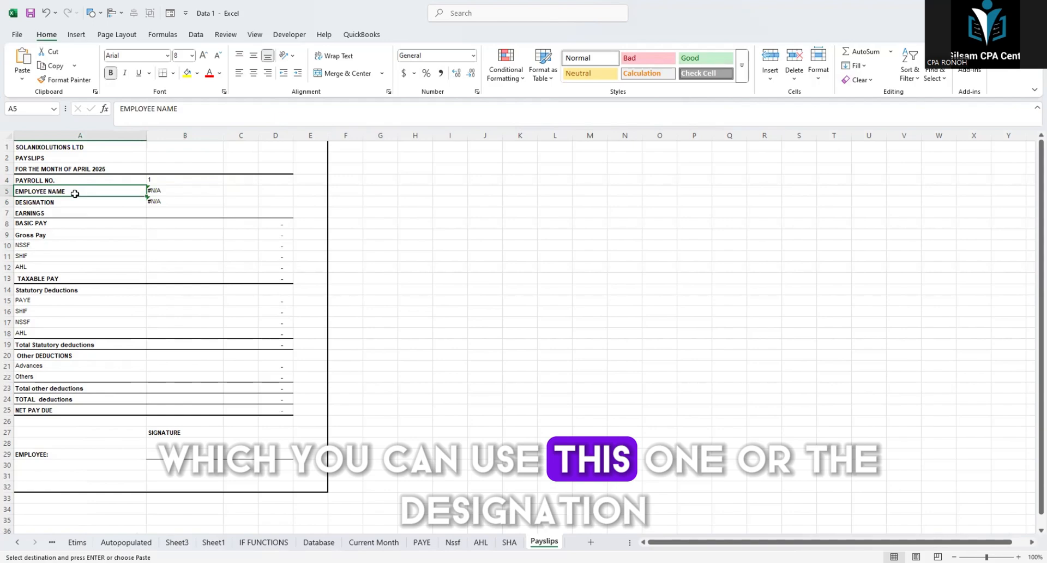
Step: Clear the lookup formulas from the employee name and designation cells, B5:B6
click(163, 200)
drag(167, 193, 163, 201)
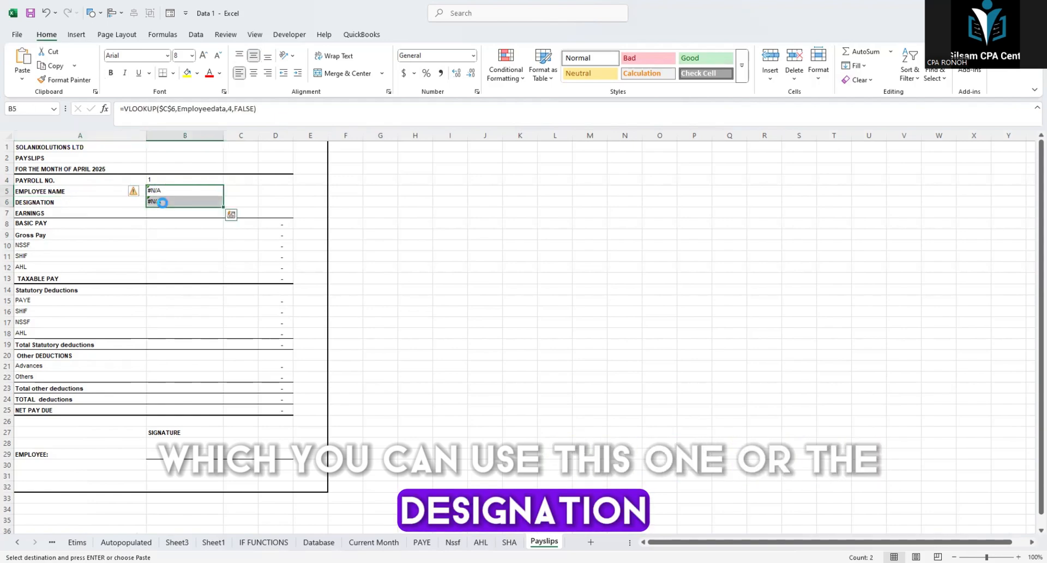
key(Delete)
click(238, 192)
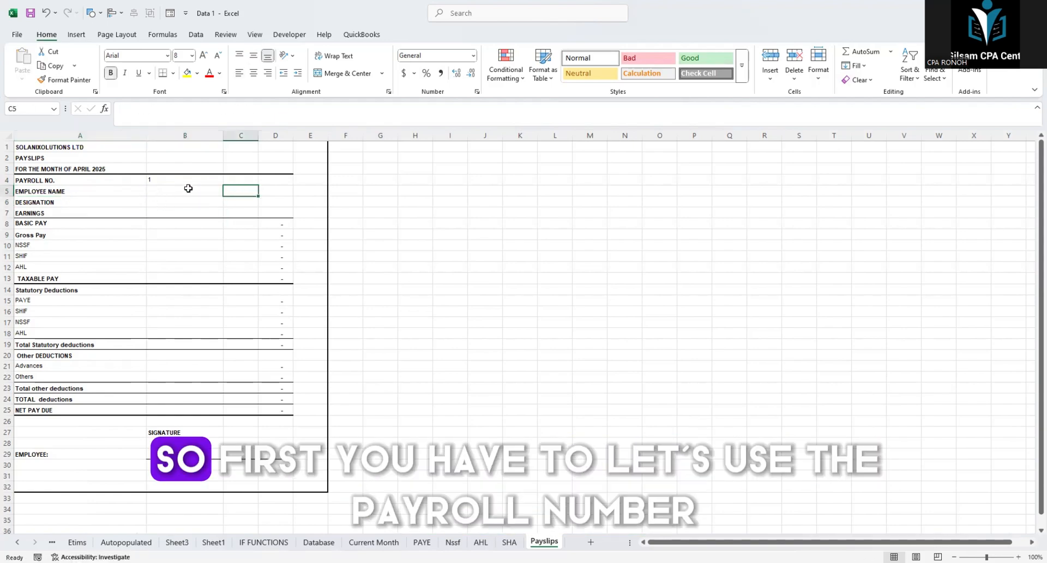
click(157, 181)
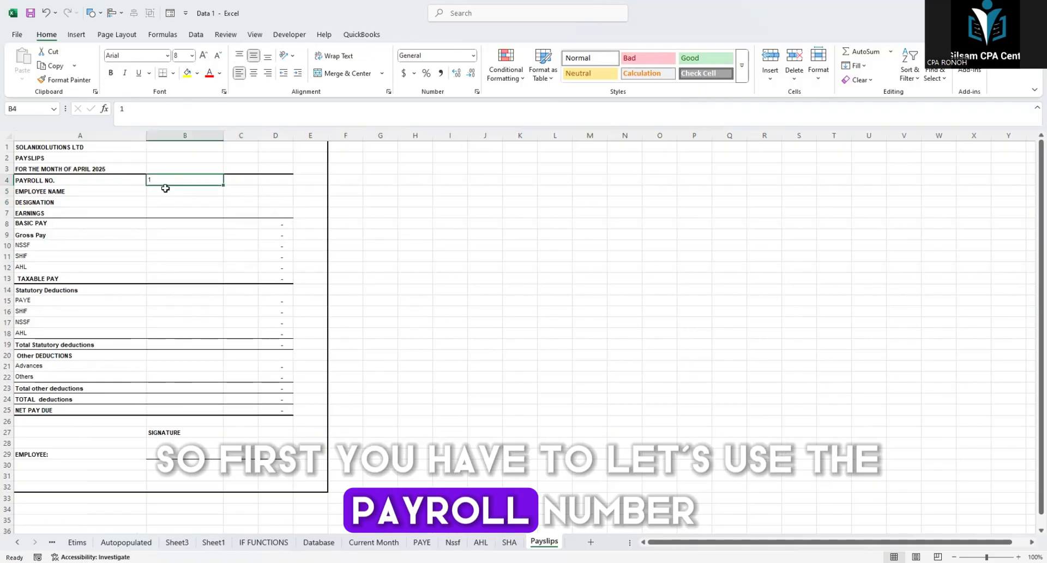
click(167, 188)
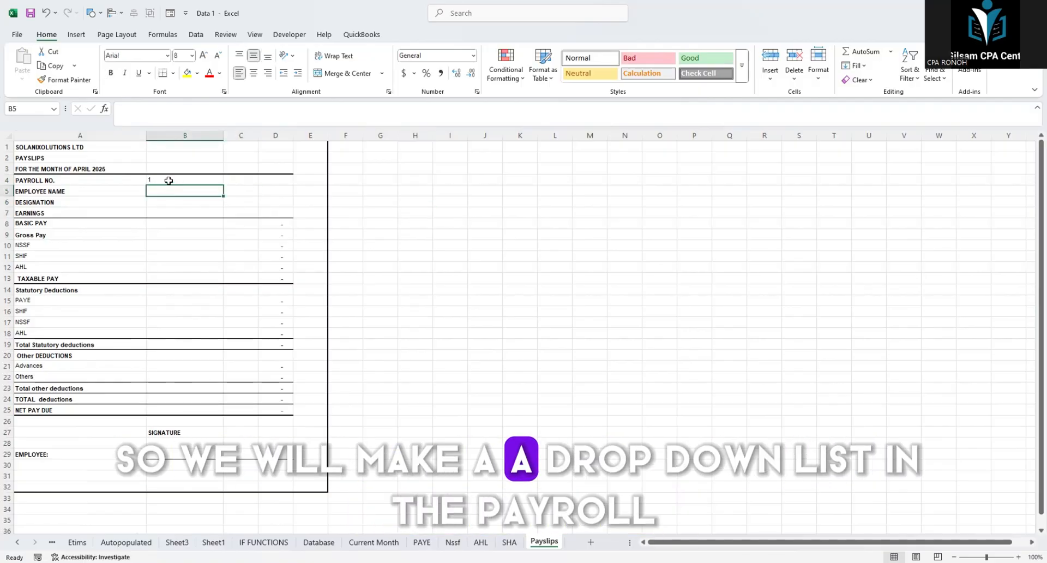
click(169, 180)
click(451, 180)
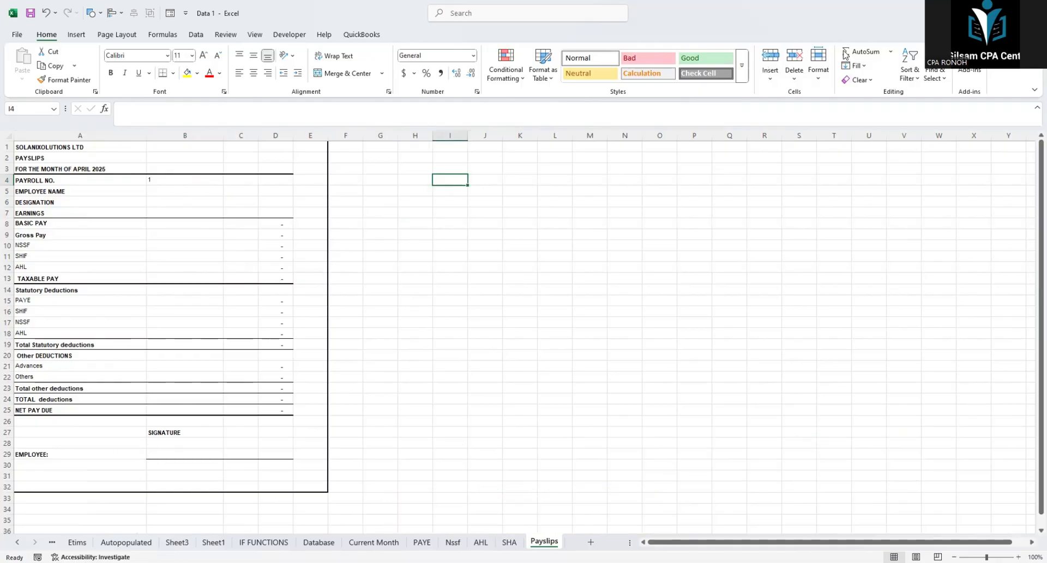
click(844, 51)
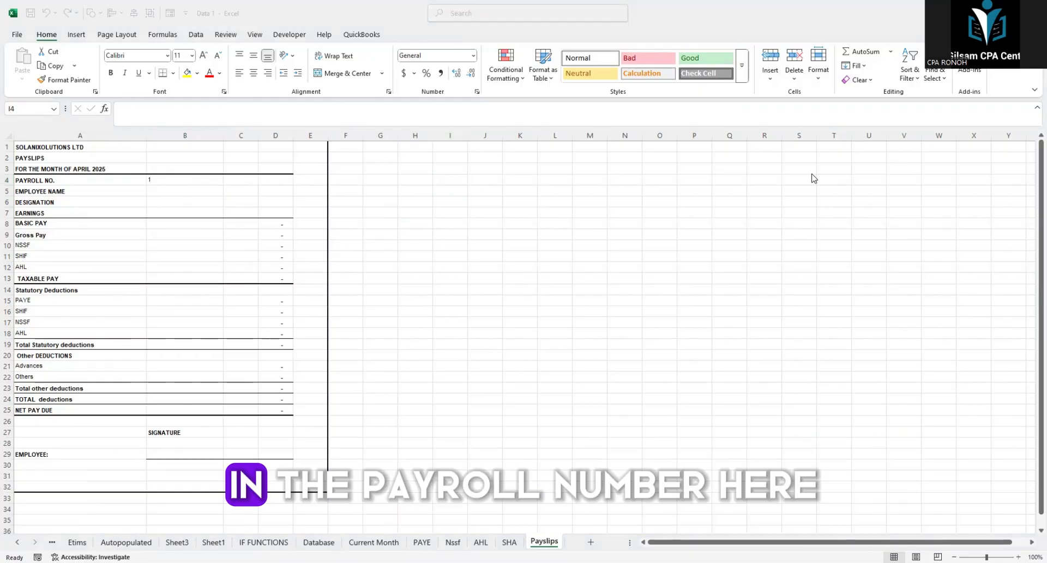
Step: Enter the text "Drop list" in cell H4, beside the payslip
click(419, 178)
text(Drop)
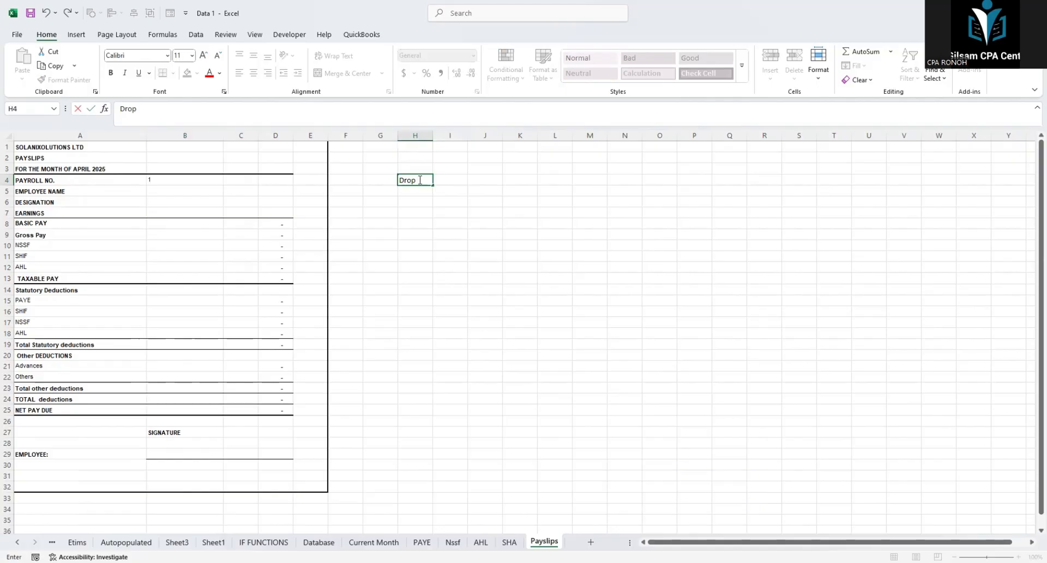
text( list)
click(420, 204)
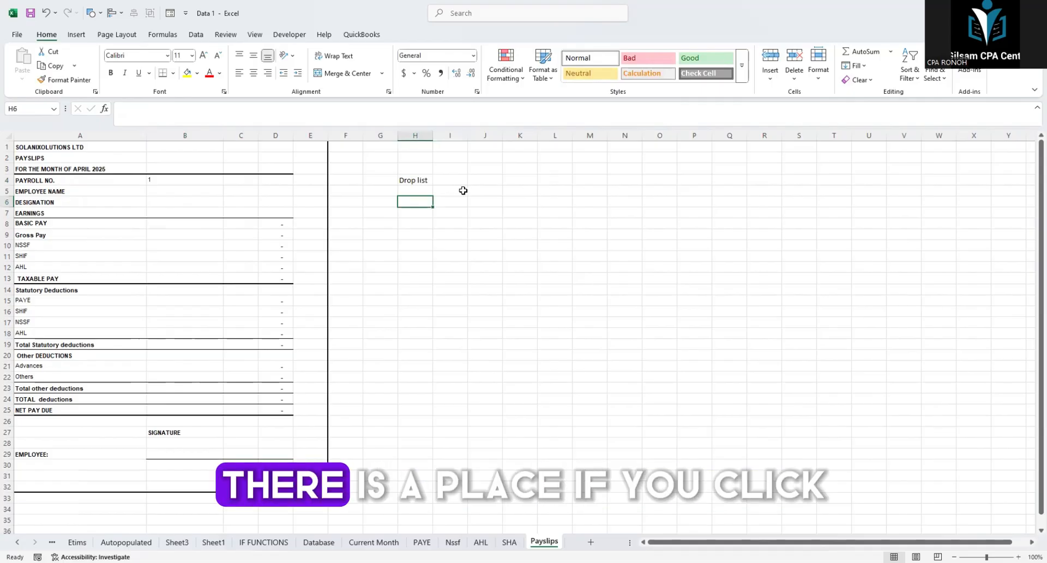
Step: Change the text in cell H4 to "Drop down list"
click(480, 180)
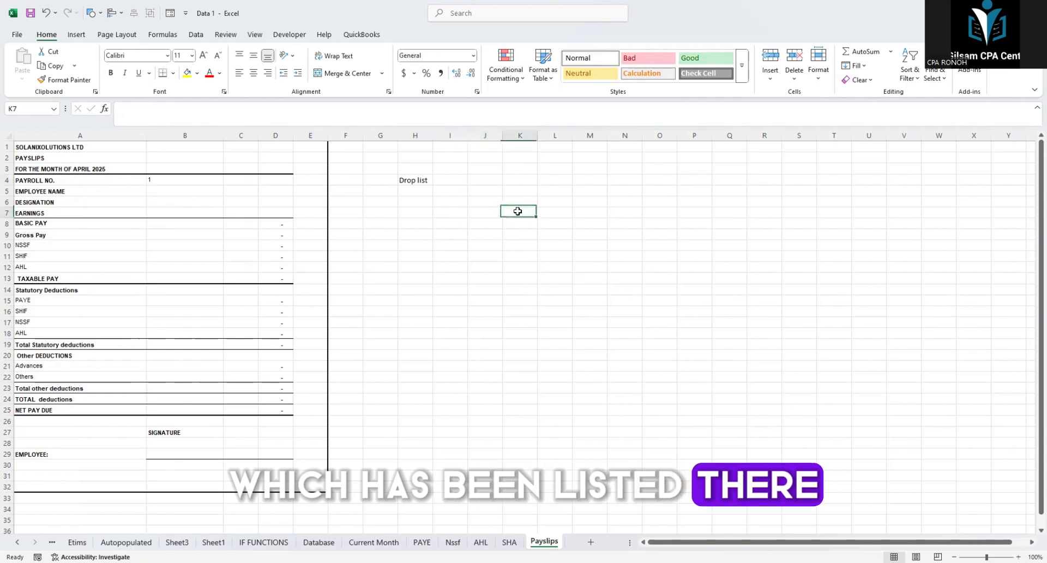
click(409, 181)
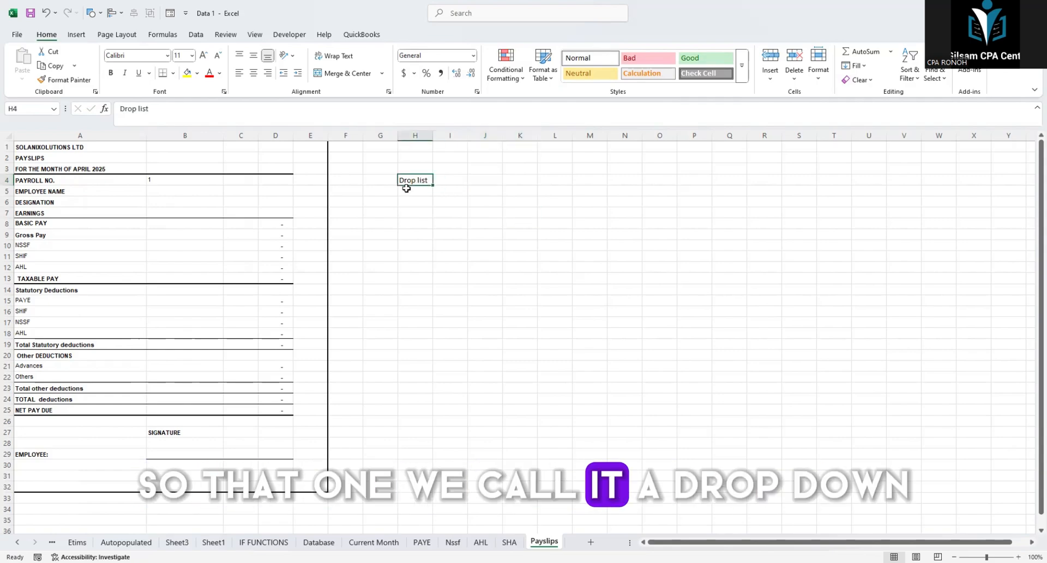
click(142, 110)
text(d)
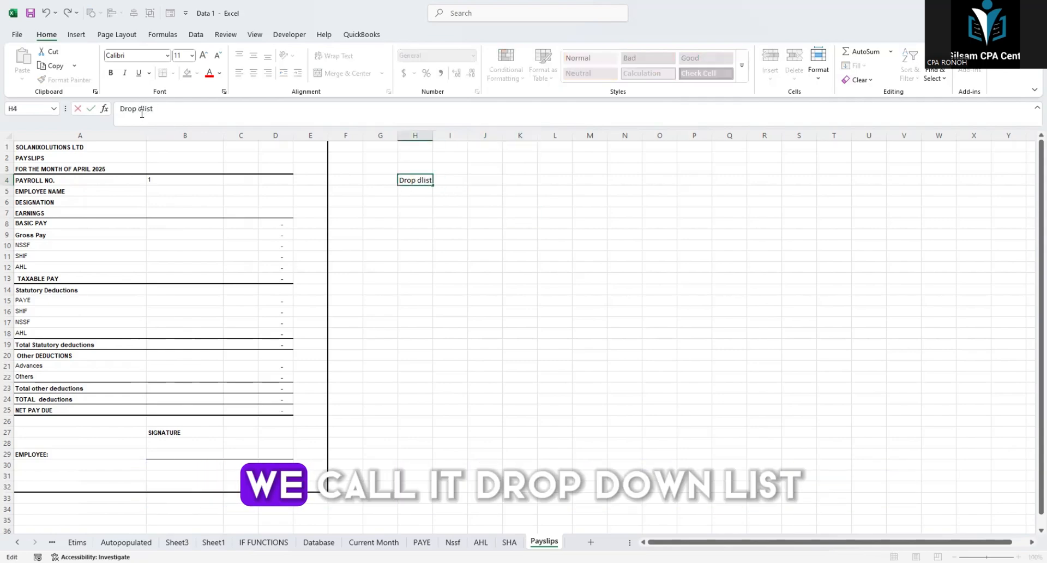
text(own)
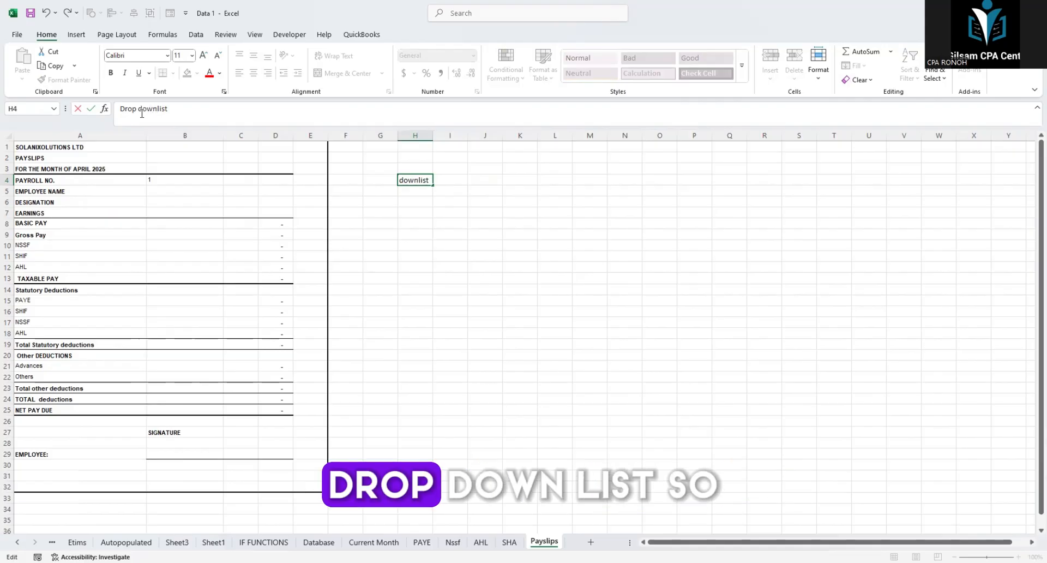
click(380, 223)
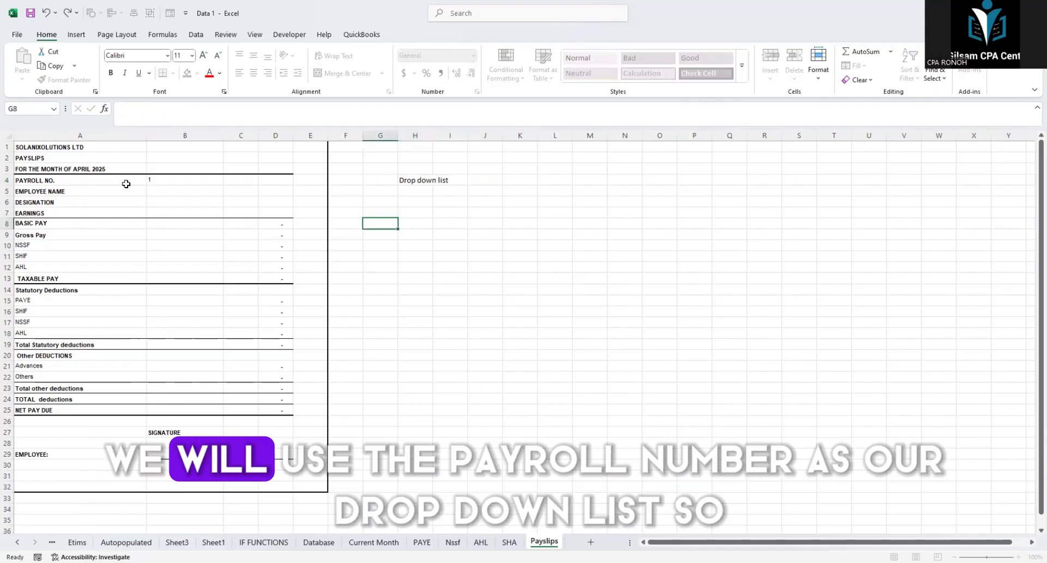
Step: Clear the payroll number from cell B4 of the payslip
click(44, 177)
click(168, 180)
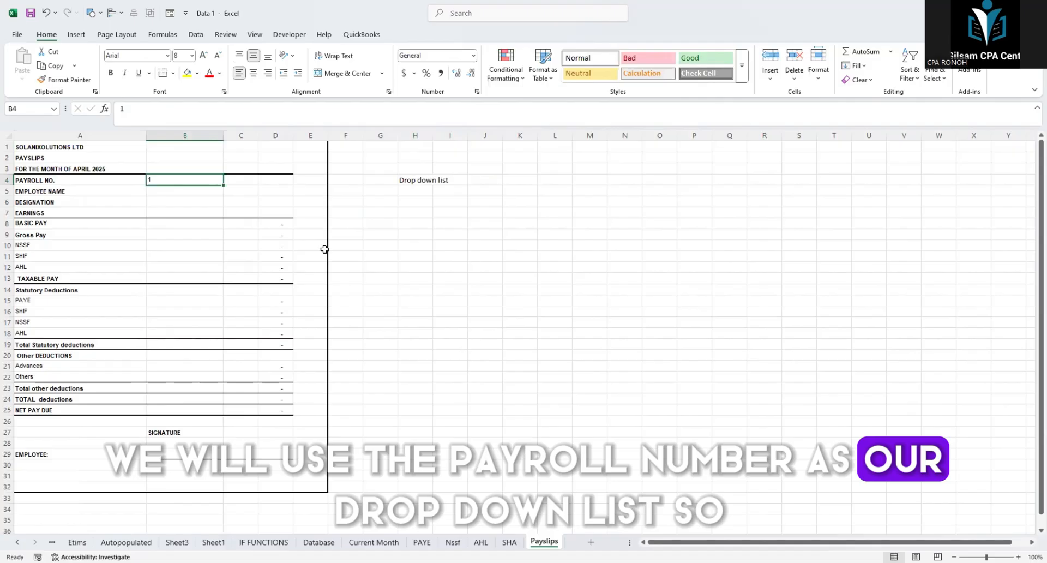
click(428, 281)
key(BackSpace)
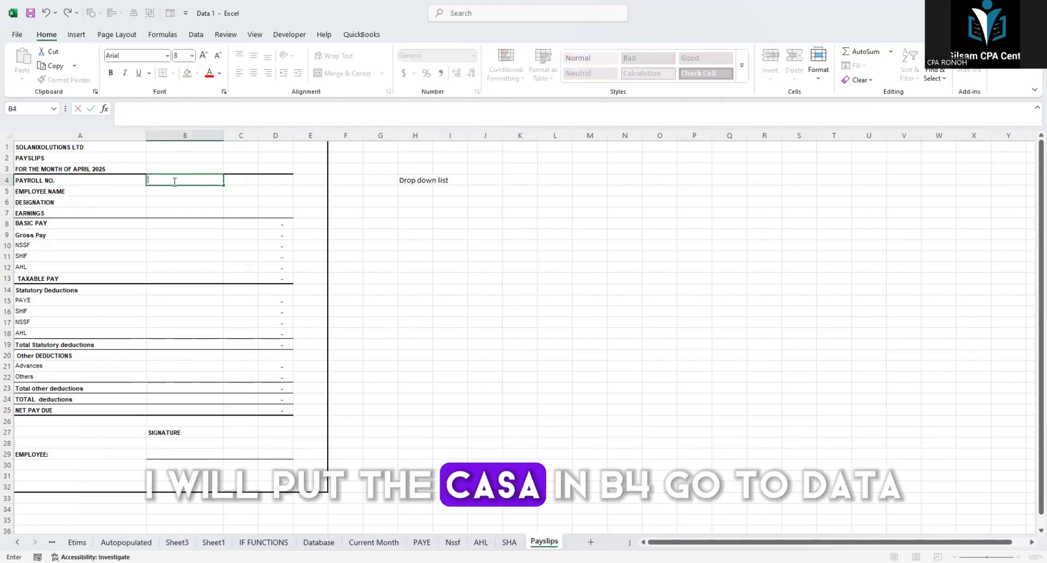
key(Return)
Step: Set up data validation on payroll number cell B4 that allows values from a list
click(175, 179)
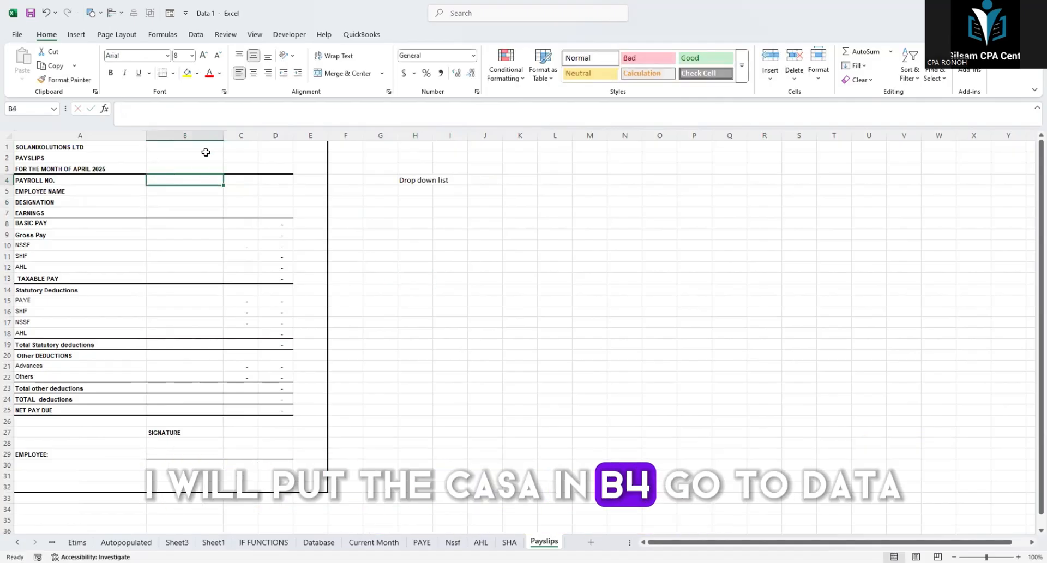
click(197, 35)
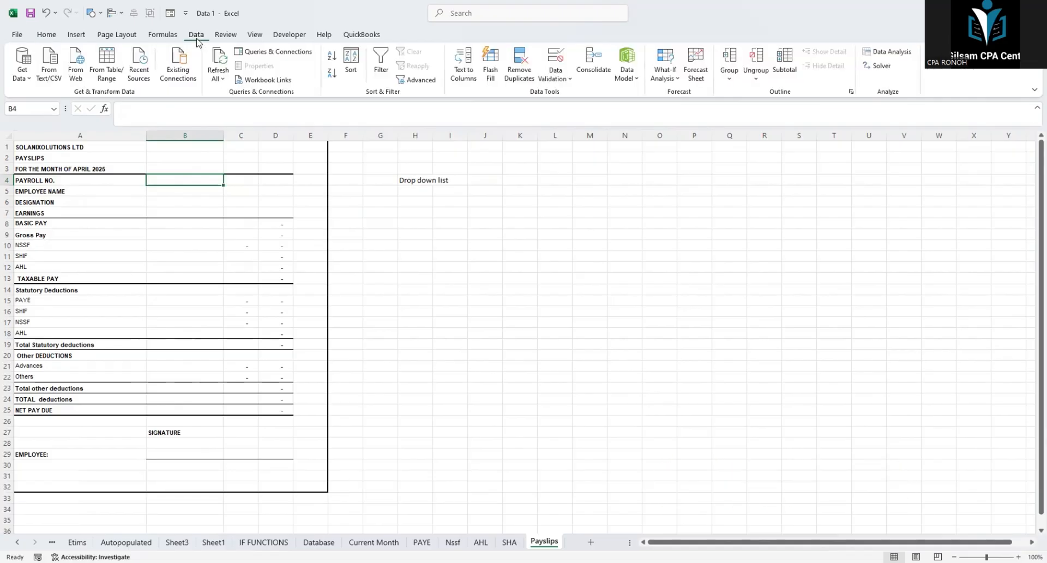
click(570, 79)
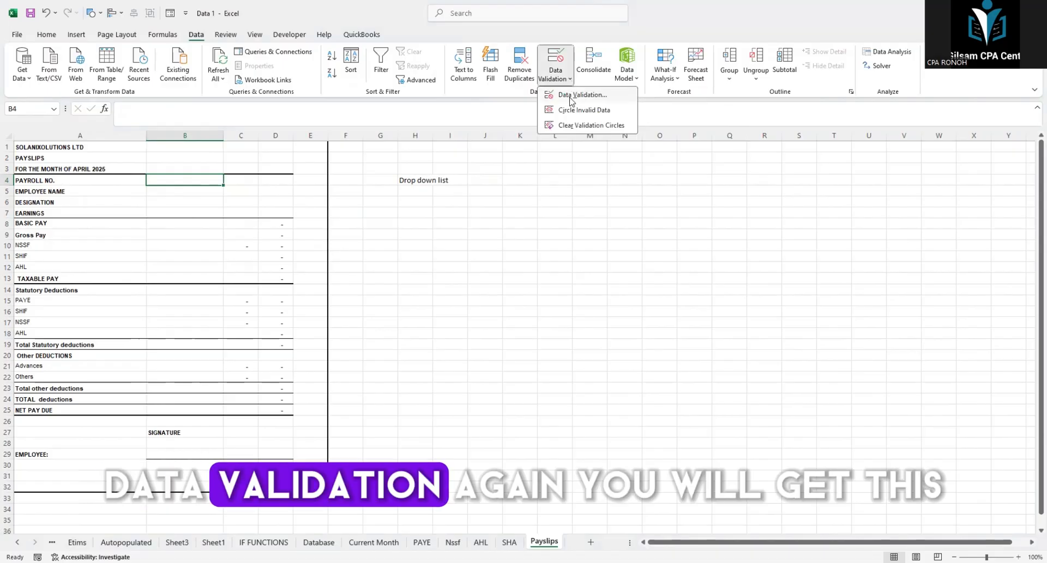
click(572, 102)
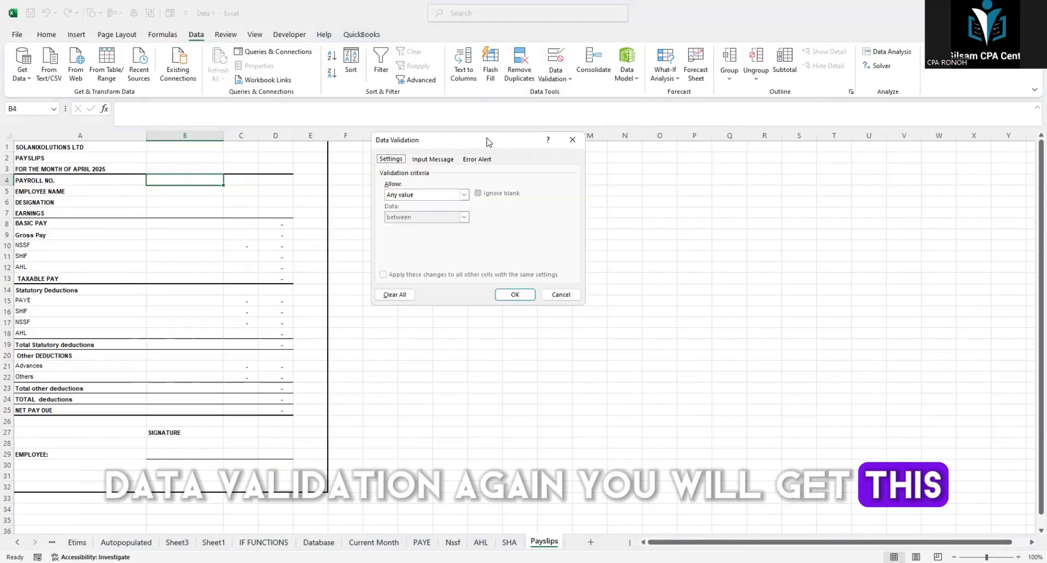
drag(489, 142, 660, 188)
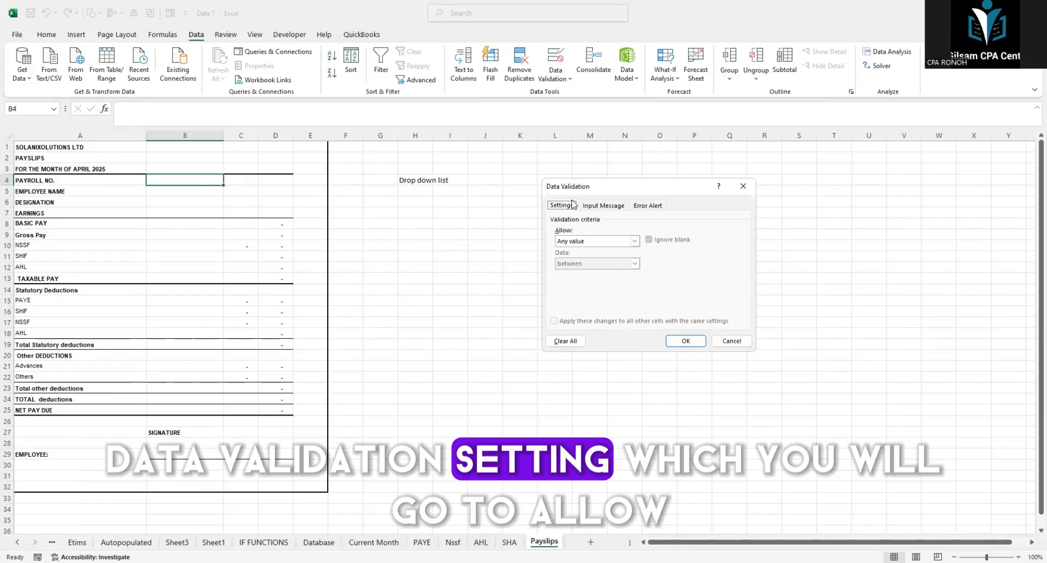
click(575, 245)
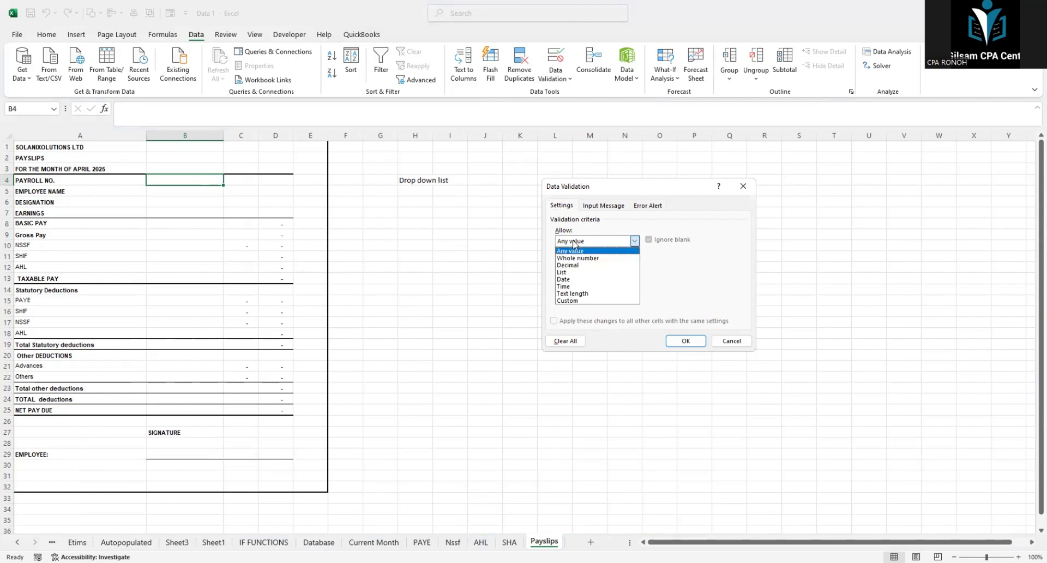
click(568, 284)
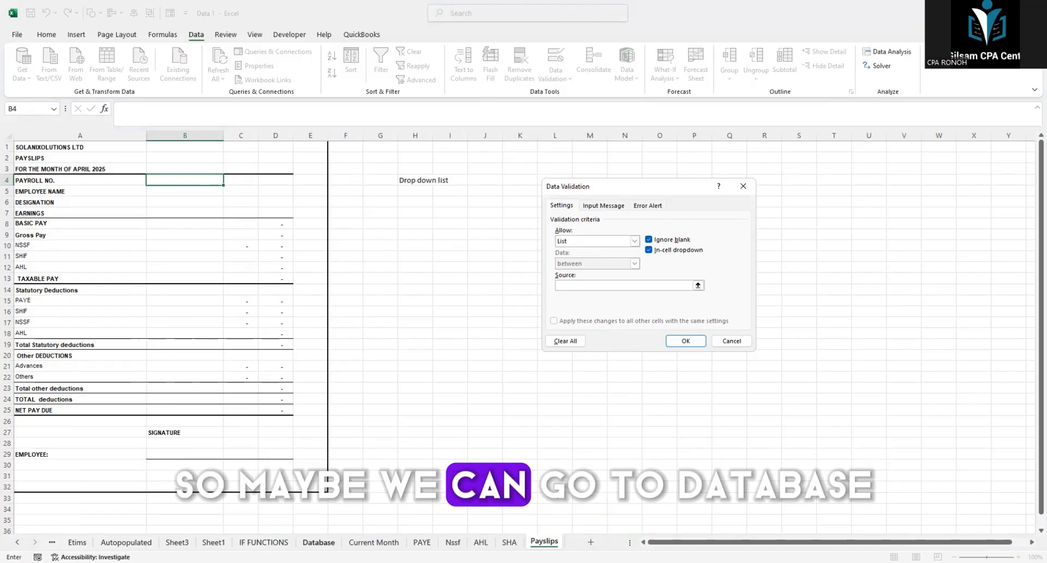
Step: Set the list source to the payroll numbers in Database!$A$4:$A$8 and open the input message title for editing
click(318, 542)
drag(41, 181, 33, 250)
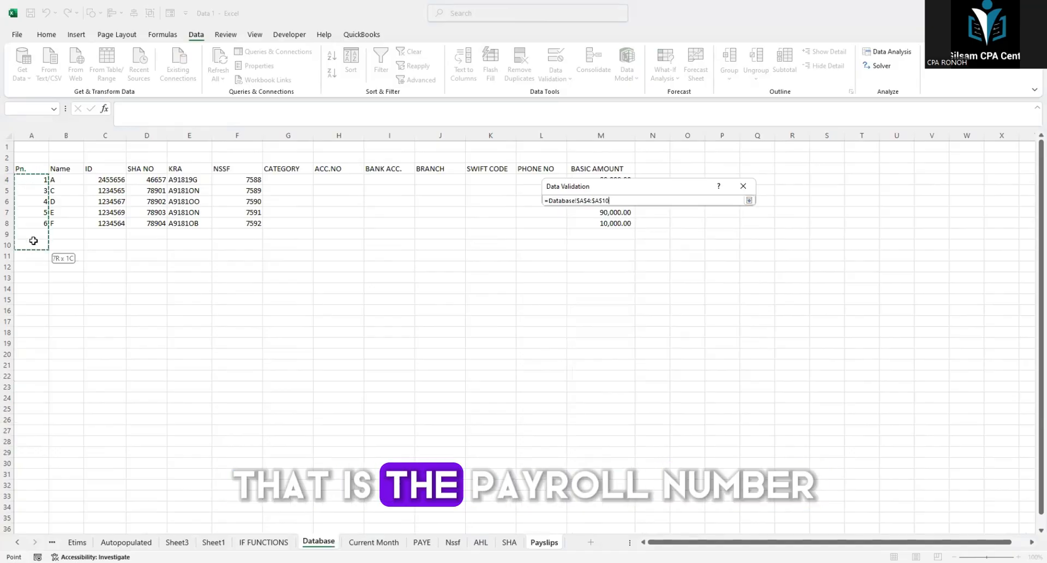
key(Return)
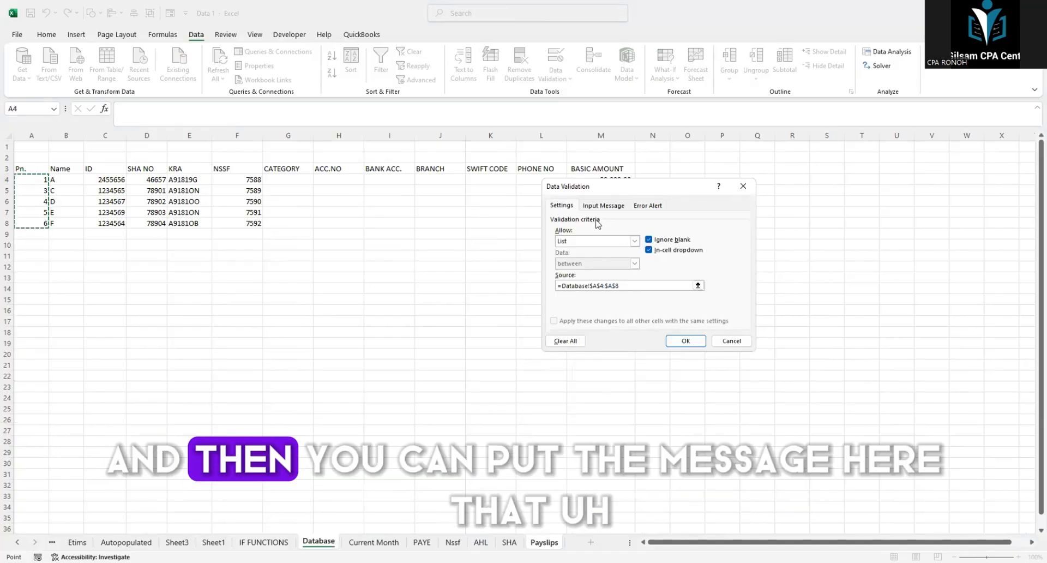
click(602, 205)
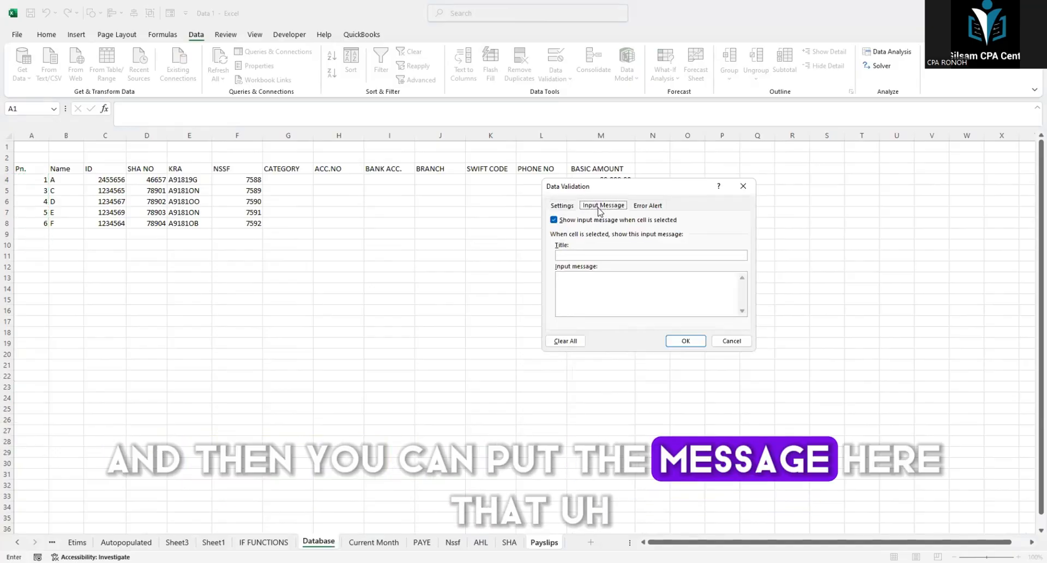
click(567, 254)
text(Ju)
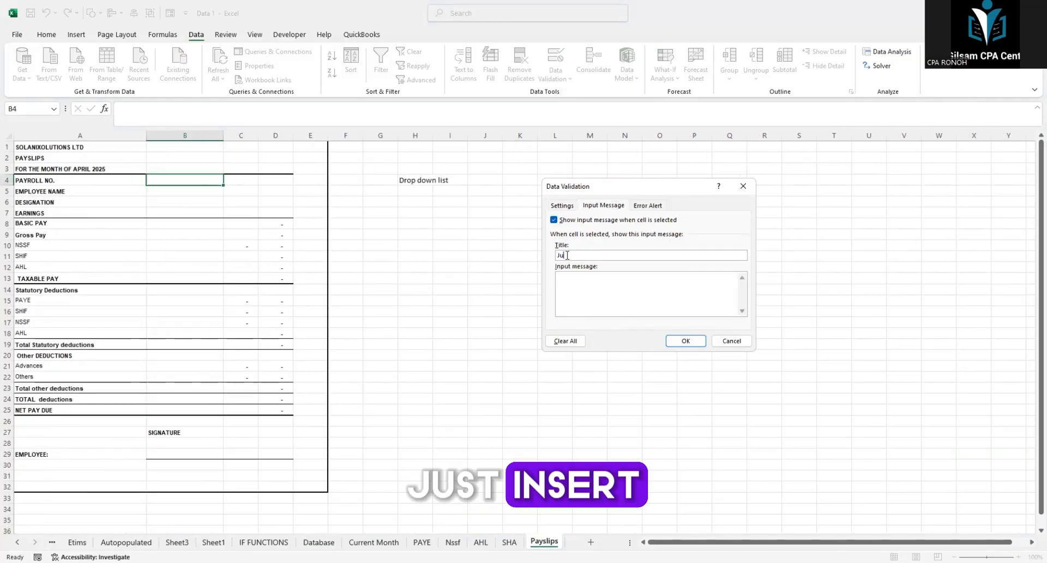
text(st Input)
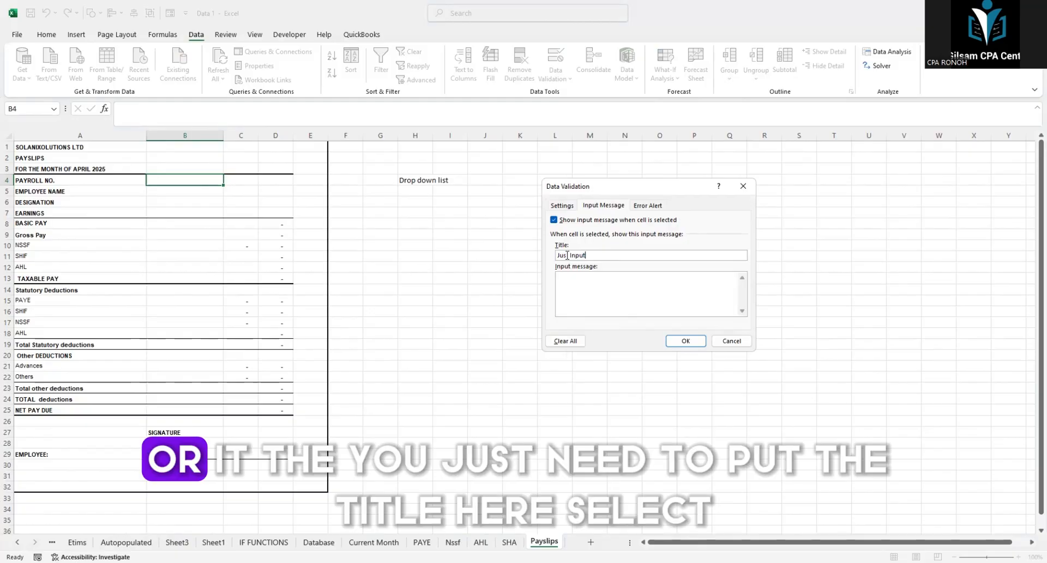
key(BackSpace)
key(BackSpace)
key(BackSpace)
key(BackSpace)
key(BackSpace)
key(BackSpace)
key(BackSpace)
key(BackSpace)
key(BackSpace)
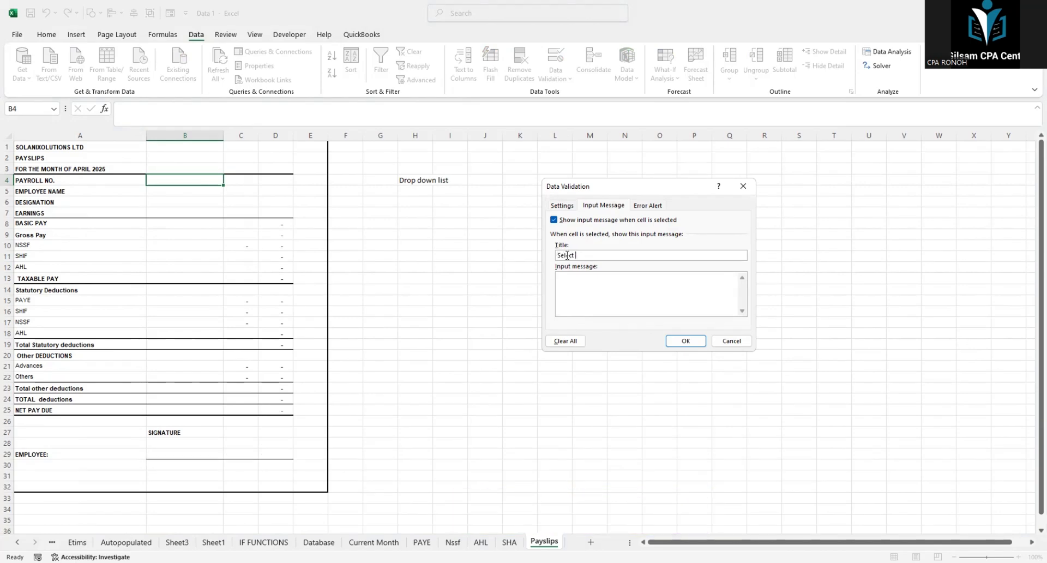
Step: Enter "Select from drop down list" as both the input message title and text, and apply the validation
text(Select from drop down list)
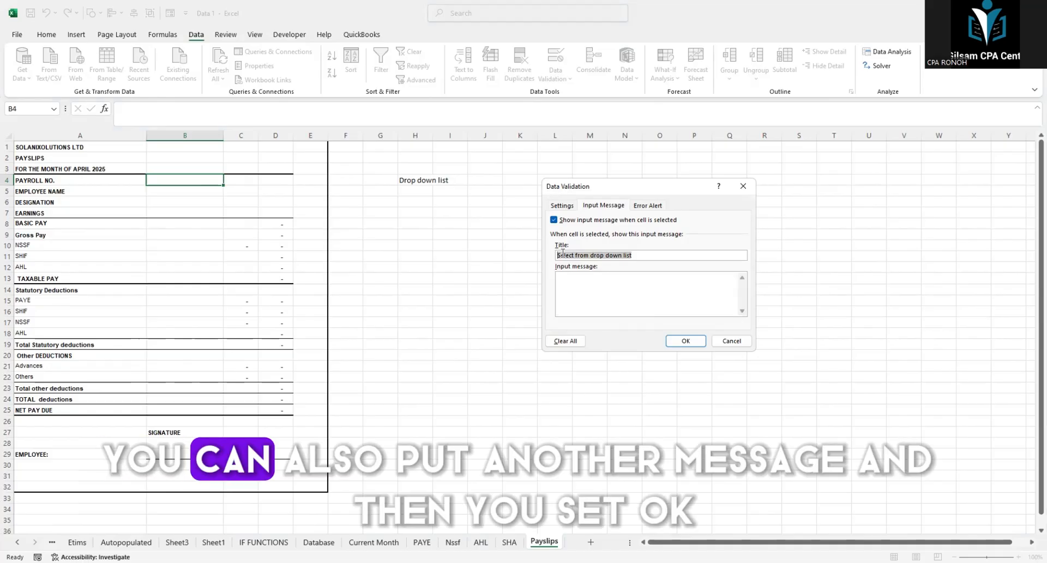
text(Select from drop down list)
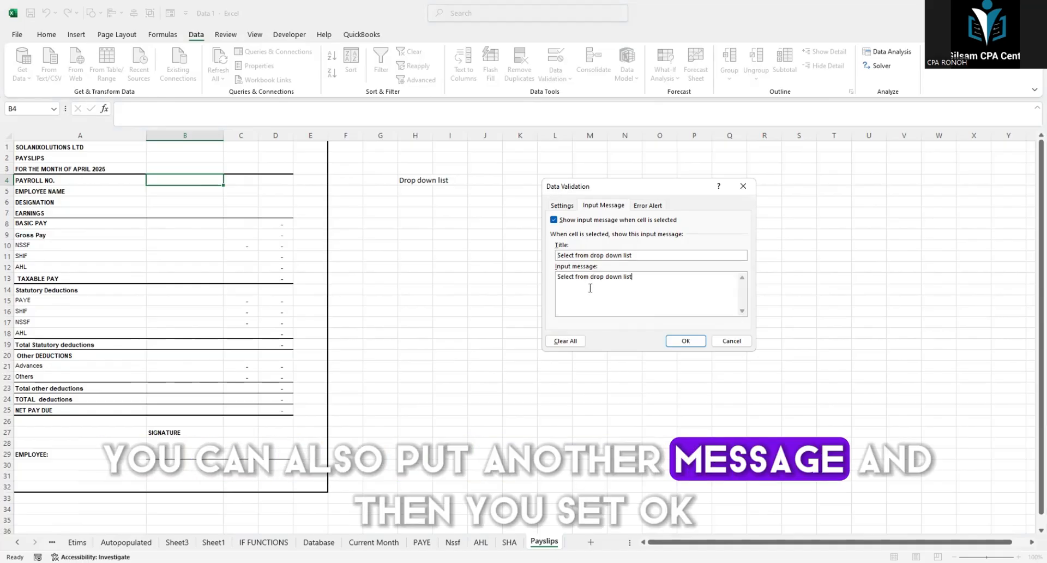
click(677, 344)
Step: Choose payroll number 1 from the drop-down list in cell B4 of the payslip
click(182, 178)
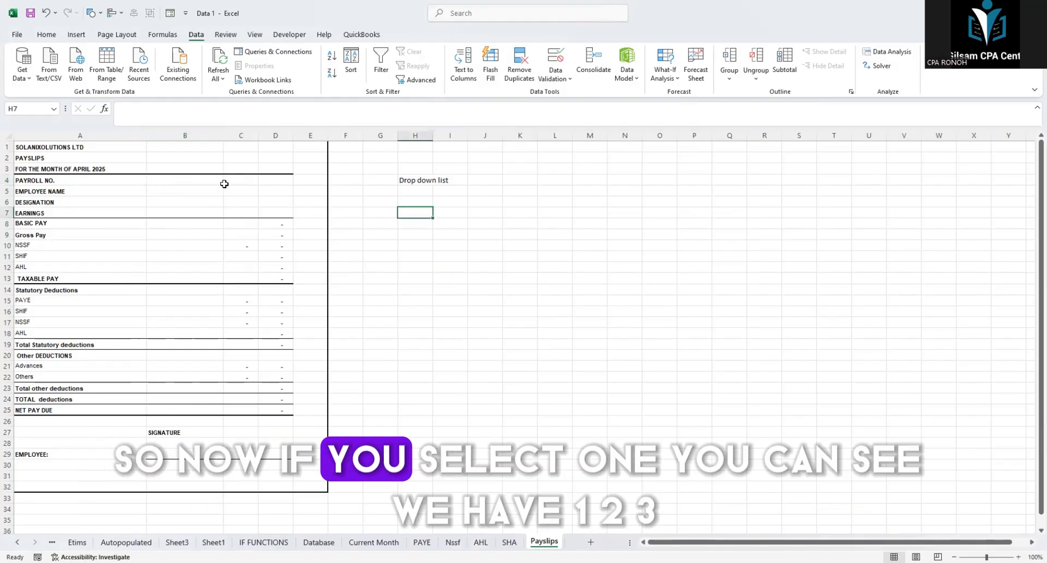
click(212, 180)
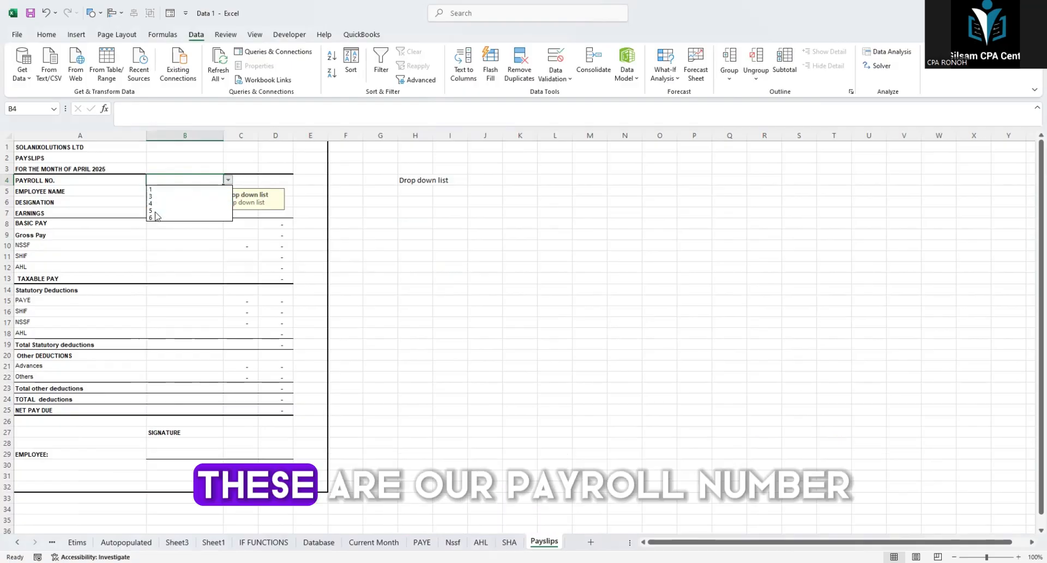
click(159, 189)
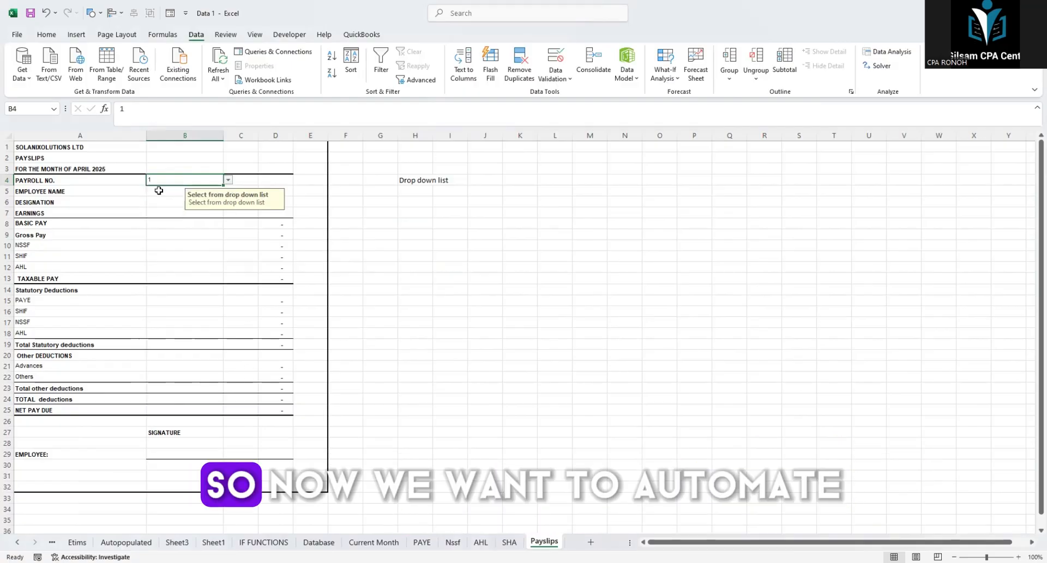
click(379, 213)
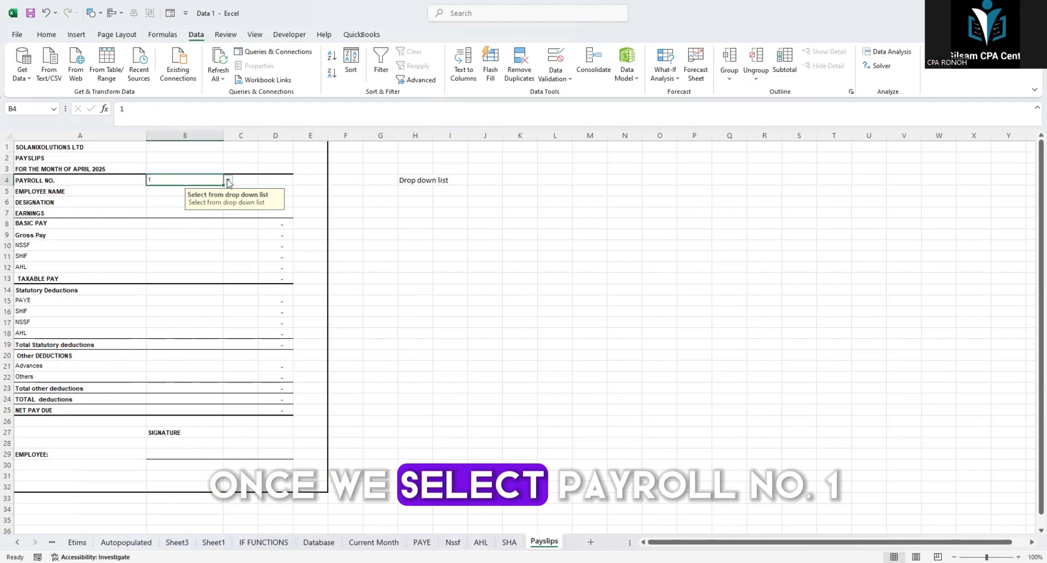
click(159, 189)
Step: Clear the pay and deduction formulas from cells D8:D25 of the payslip
click(435, 264)
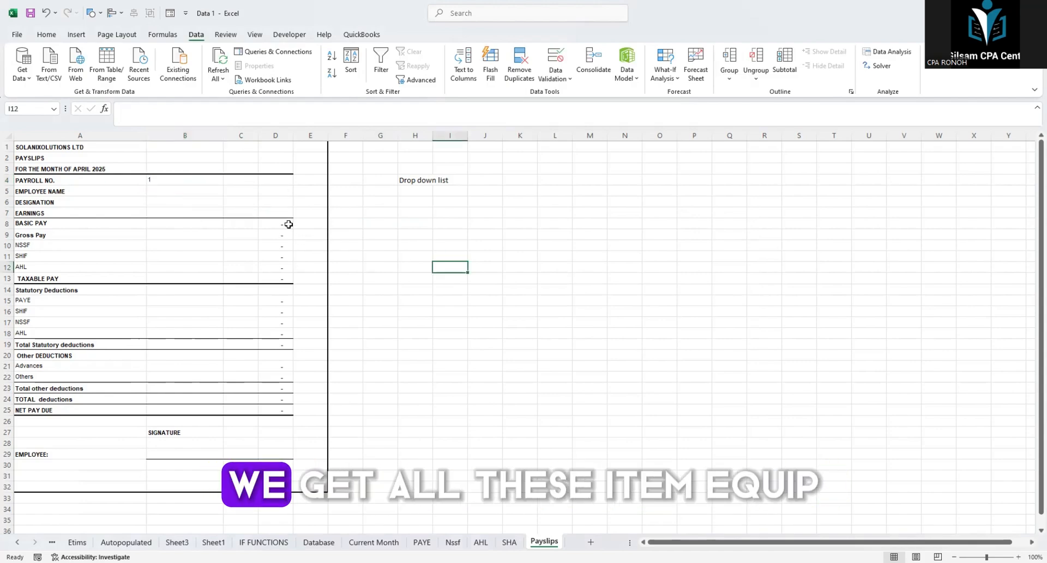
drag(282, 223, 275, 289)
drag(264, 364, 51, 383)
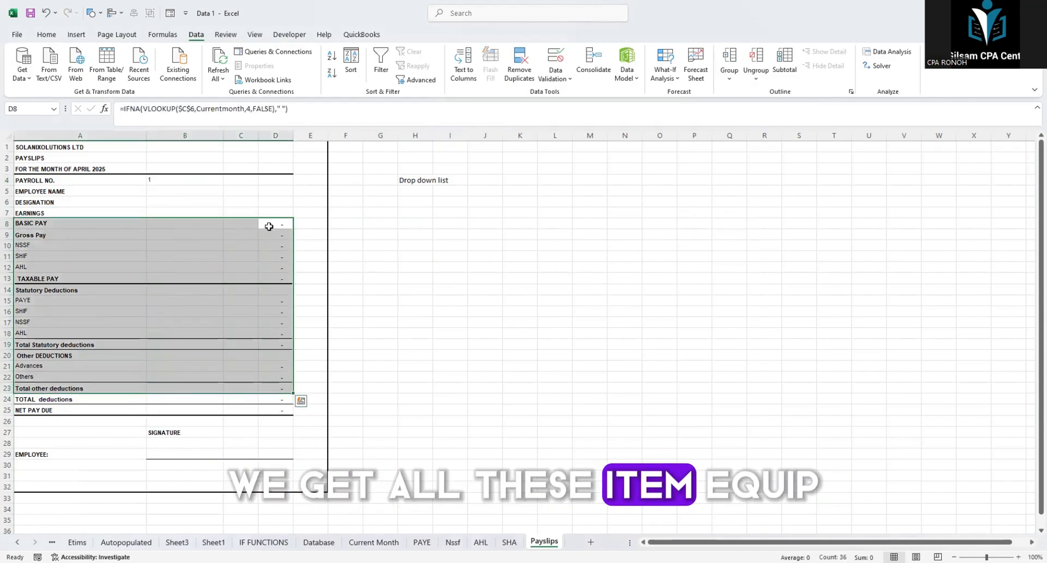
drag(269, 226, 267, 410)
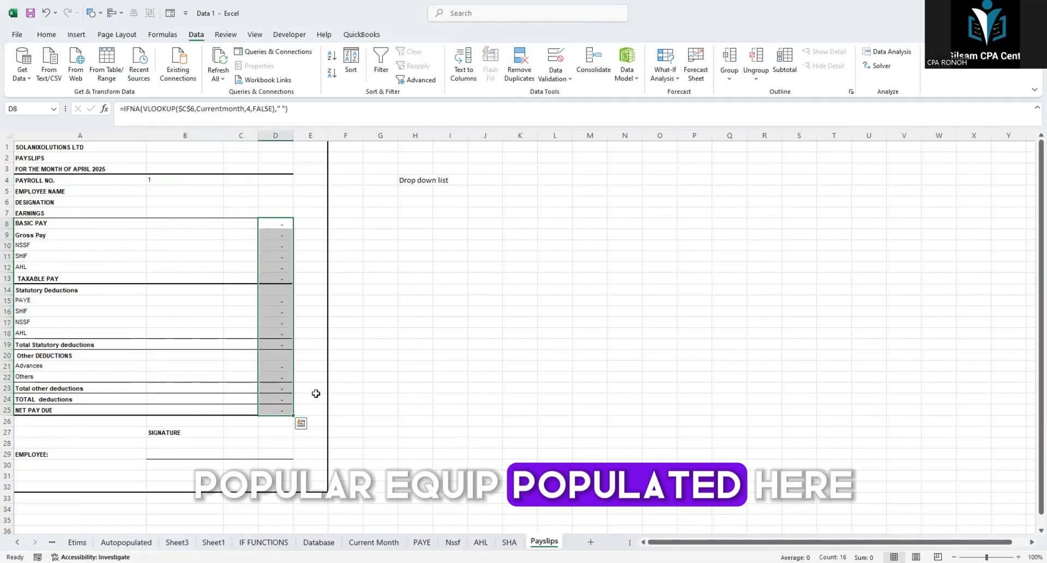
click(482, 310)
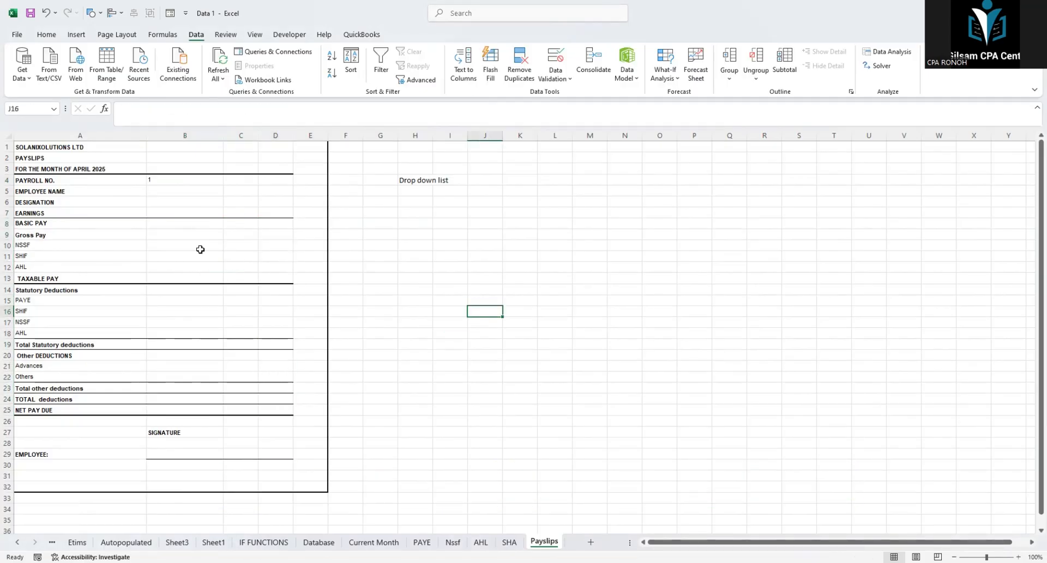
Step: Examine the payslip's name, designation and basic pay cells, and the named ranges of the payroll number and name columns on the Database sheet
click(43, 190)
click(163, 190)
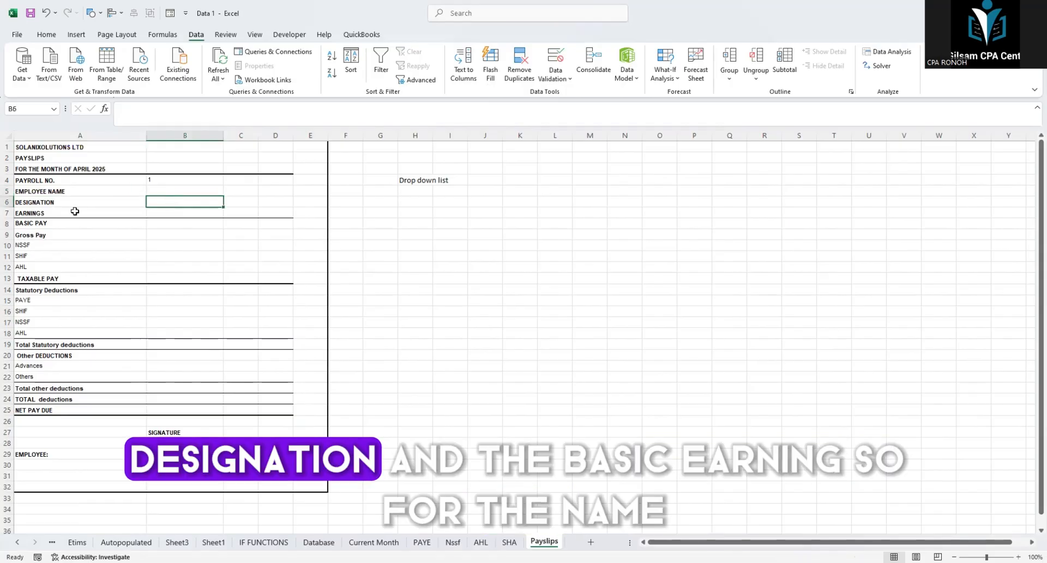
click(274, 224)
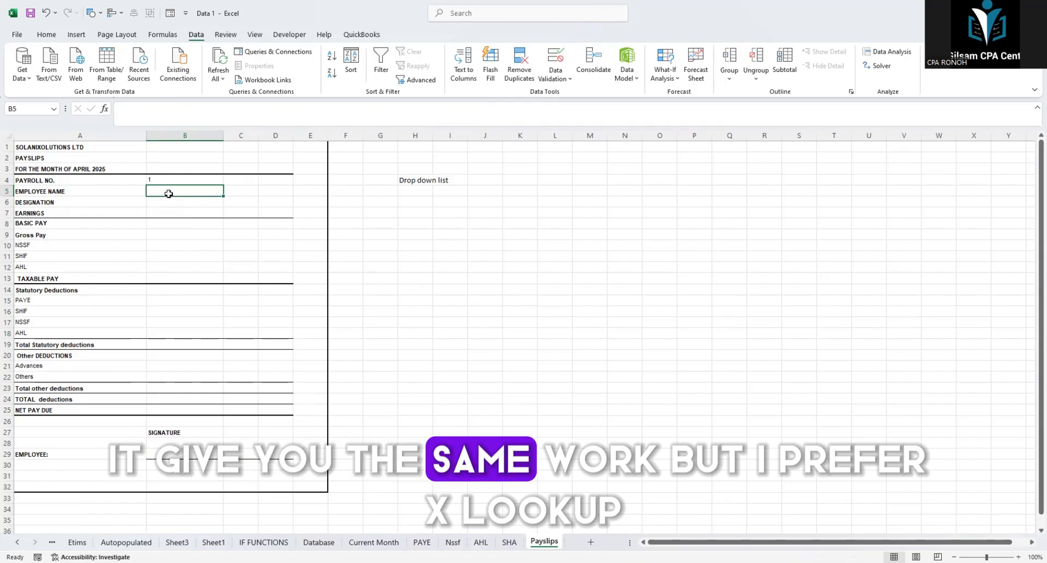
click(318, 542)
click(401, 330)
click(33, 133)
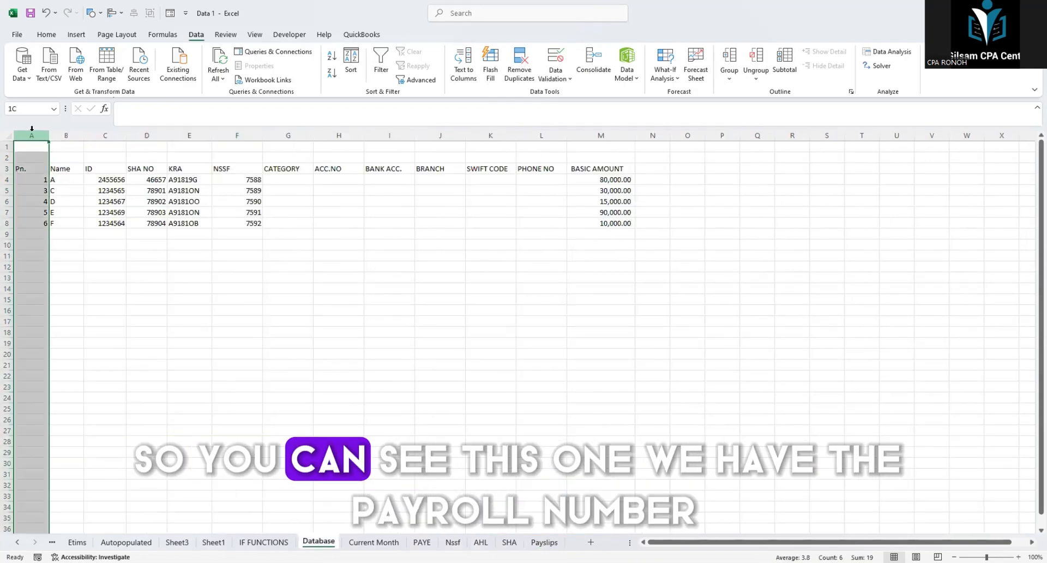
click(21, 107)
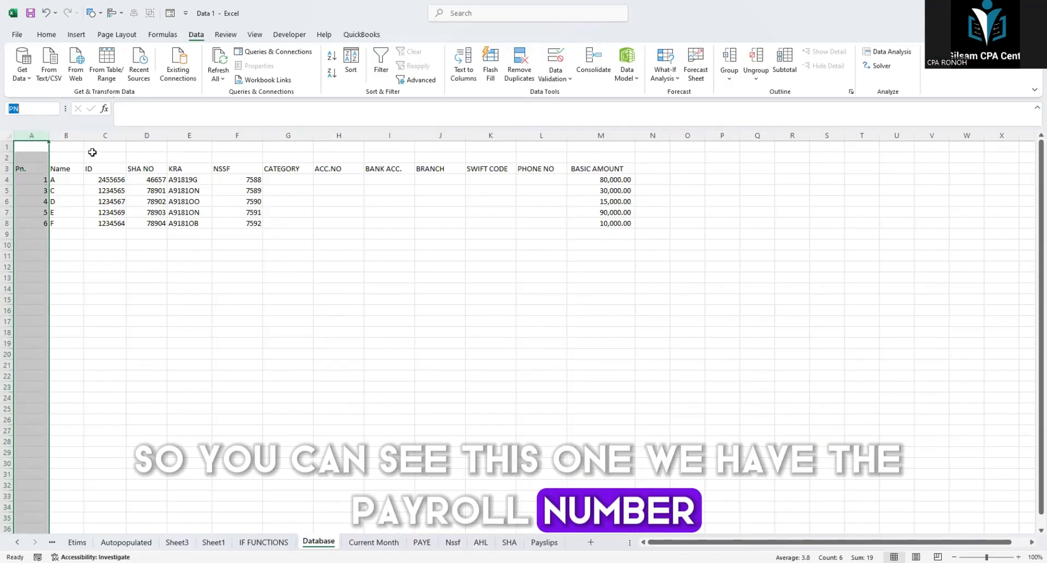
click(66, 135)
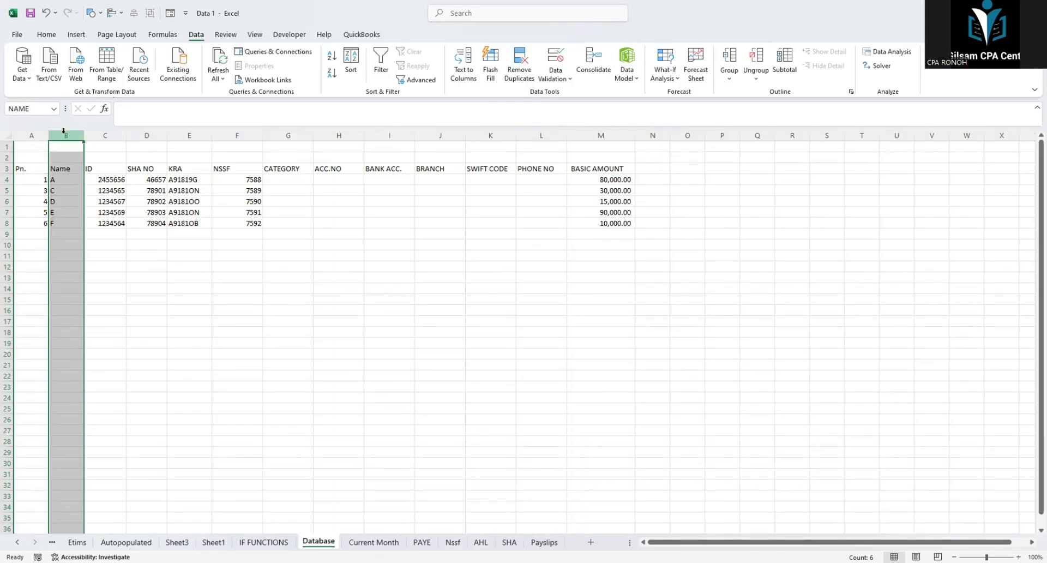
click(31, 135)
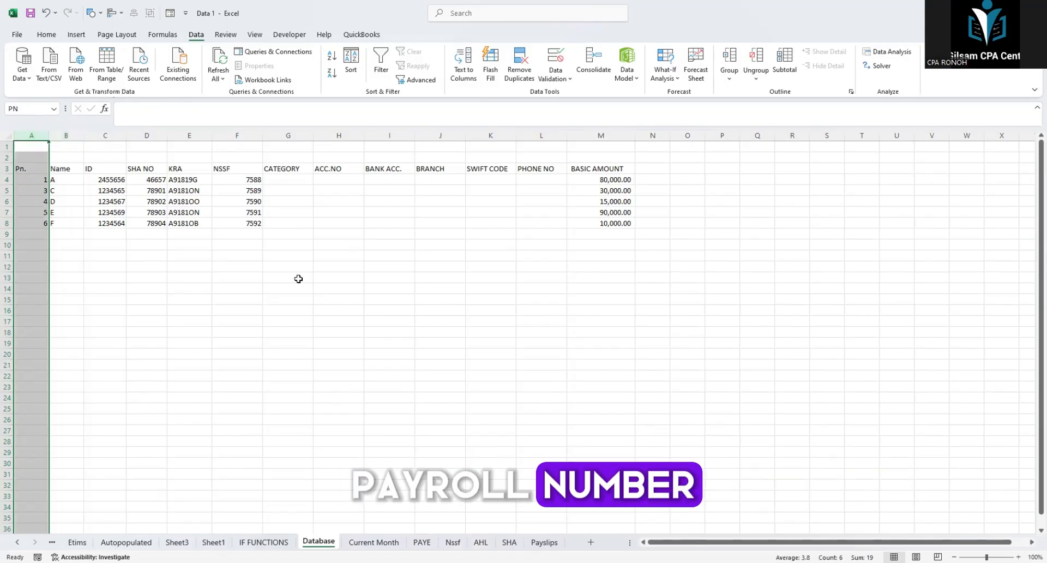
Step: On the Payslips sheet, fill the employee name cell B5 with the formula =XLOOKUP(B4,PN,NAME)
click(543, 541)
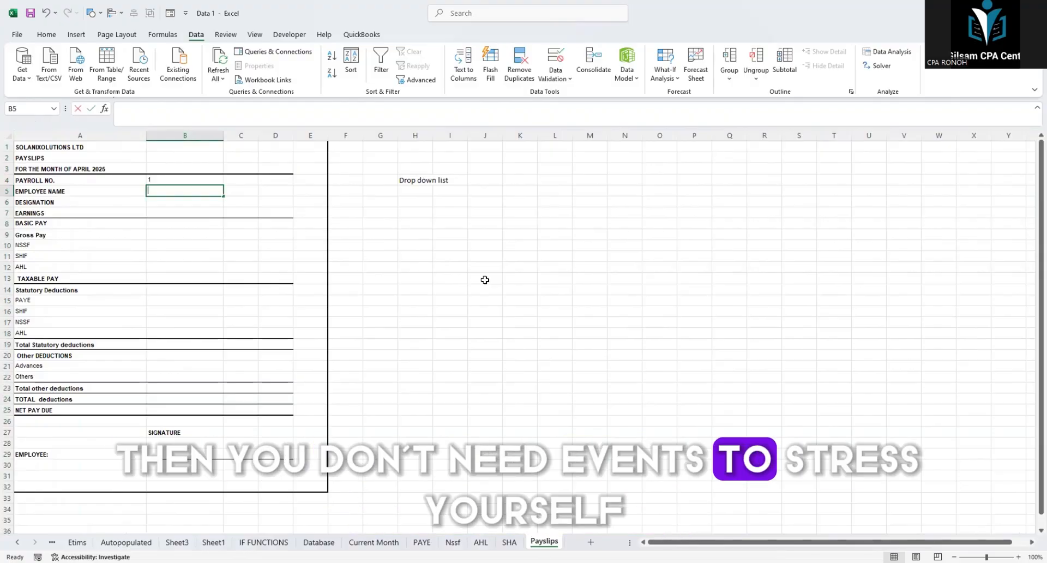
text(=)
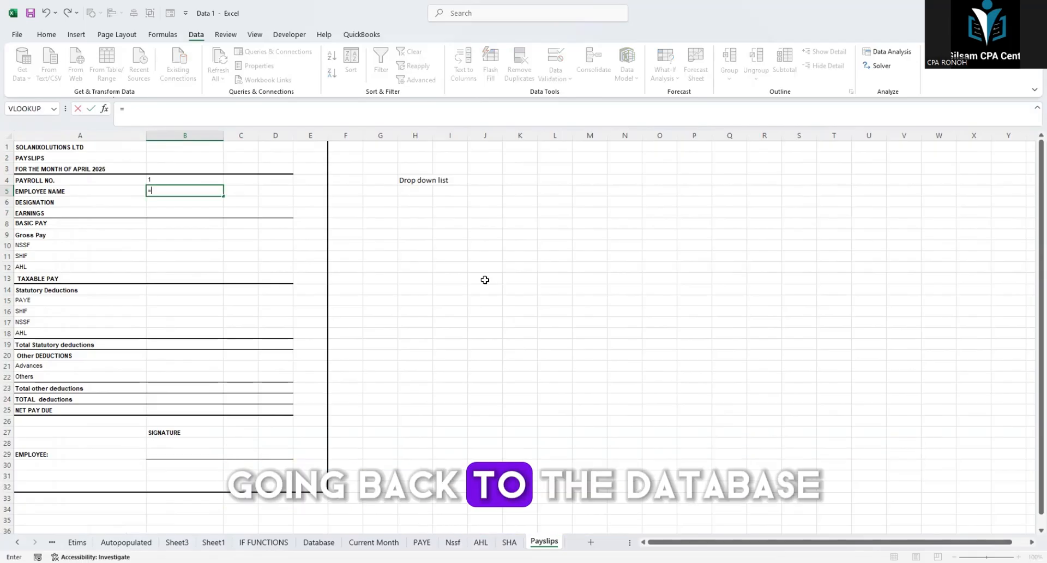
text(x)
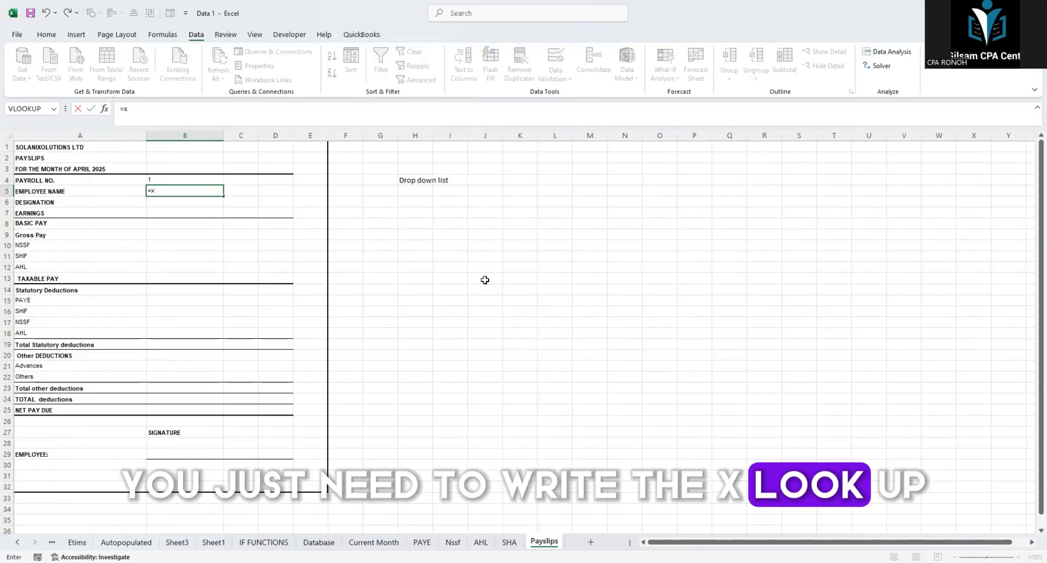
text(lo)
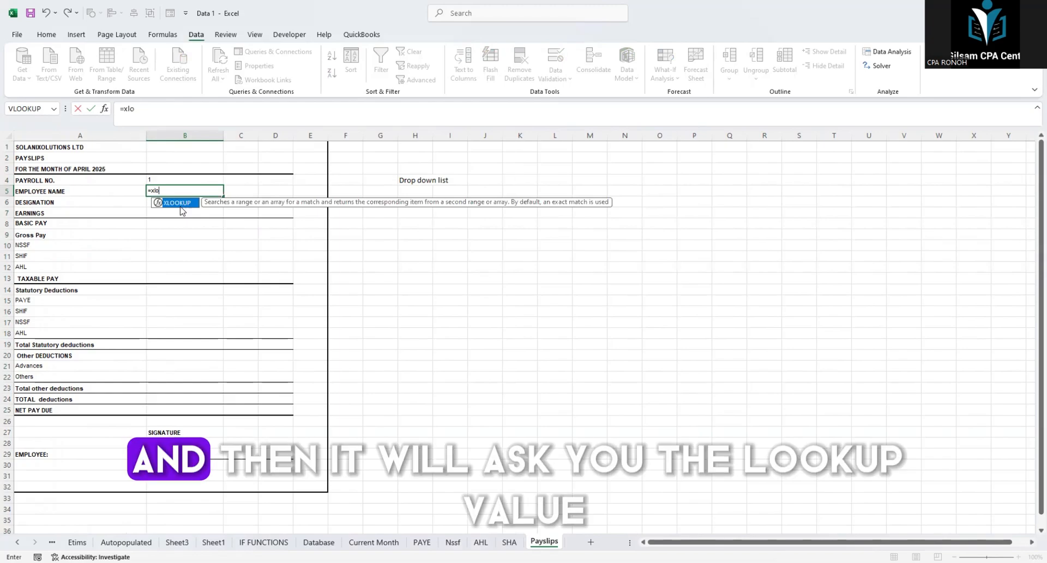
key(Tab)
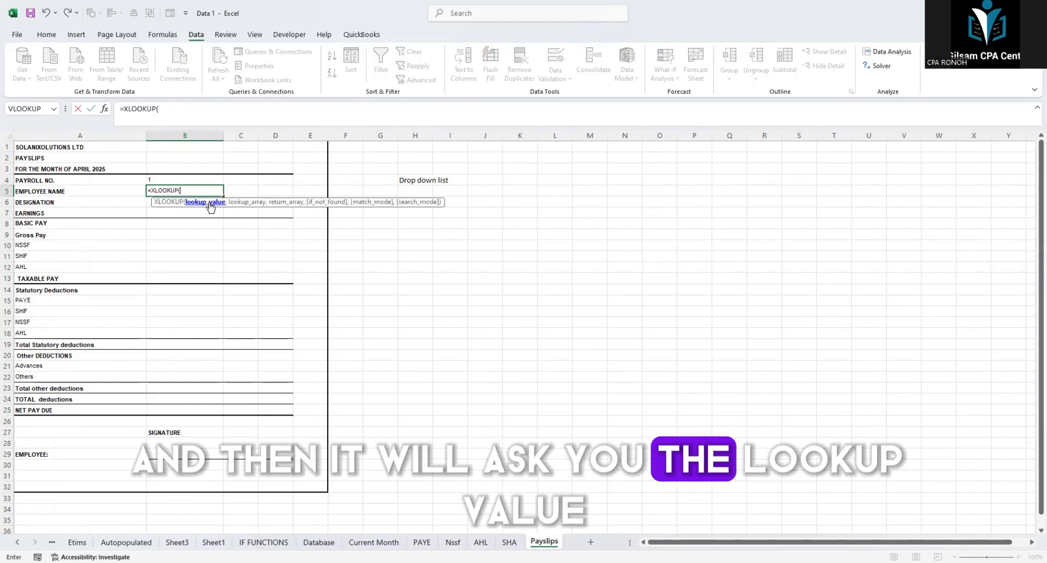
click(158, 179)
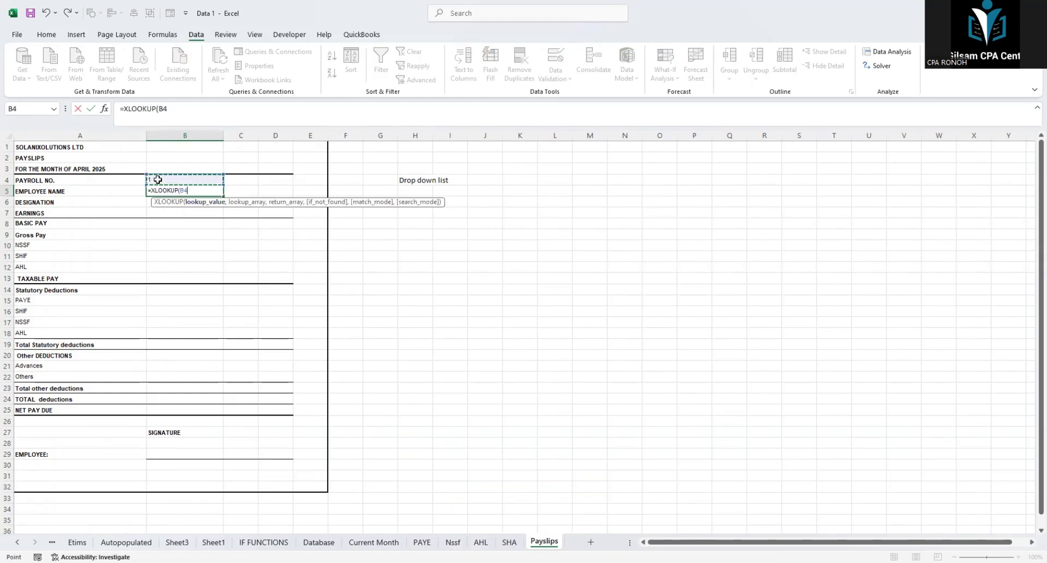
text(,)
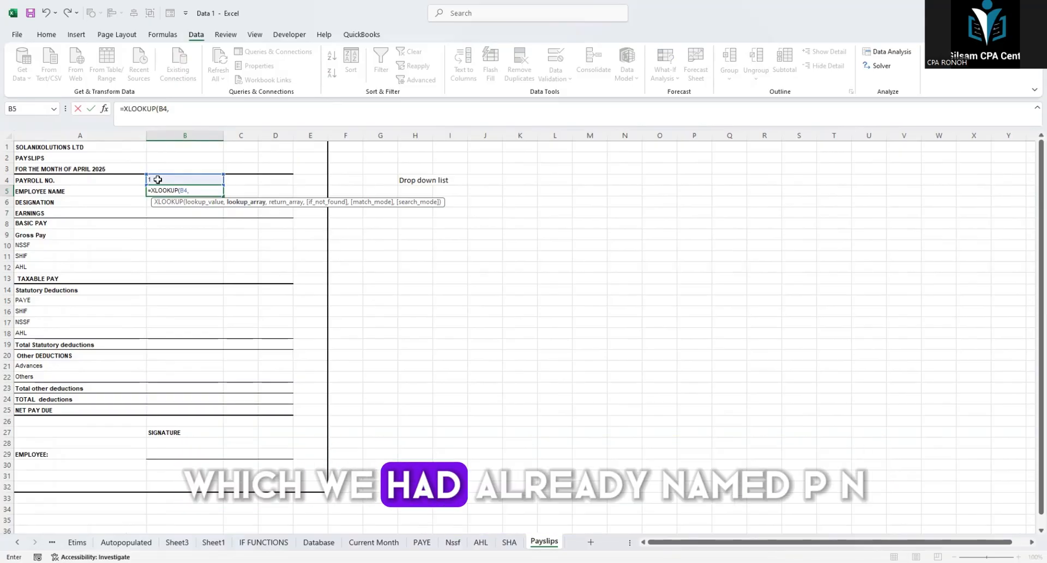
text(pn)
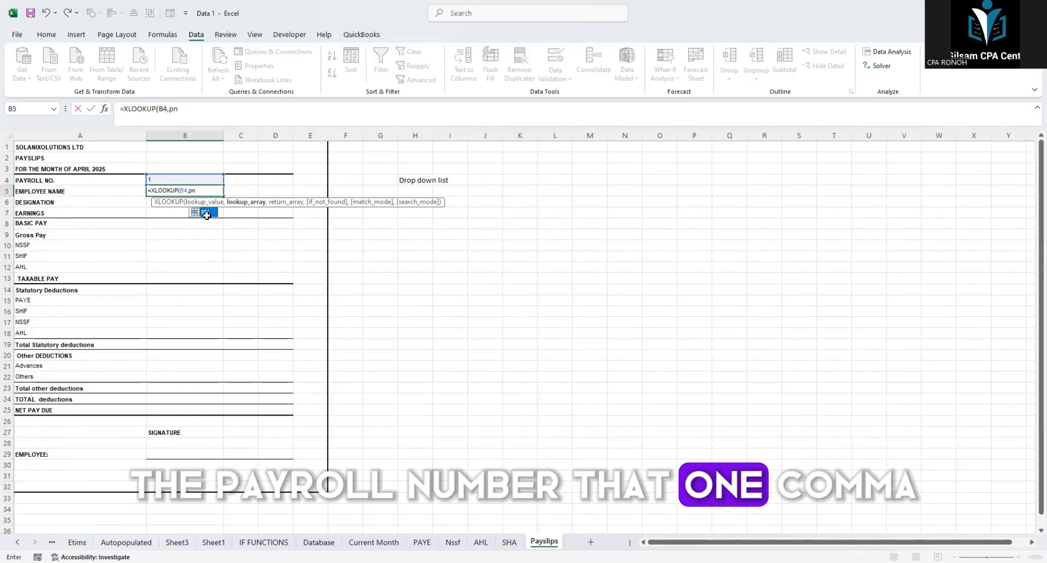
key(Tab)
text(,)
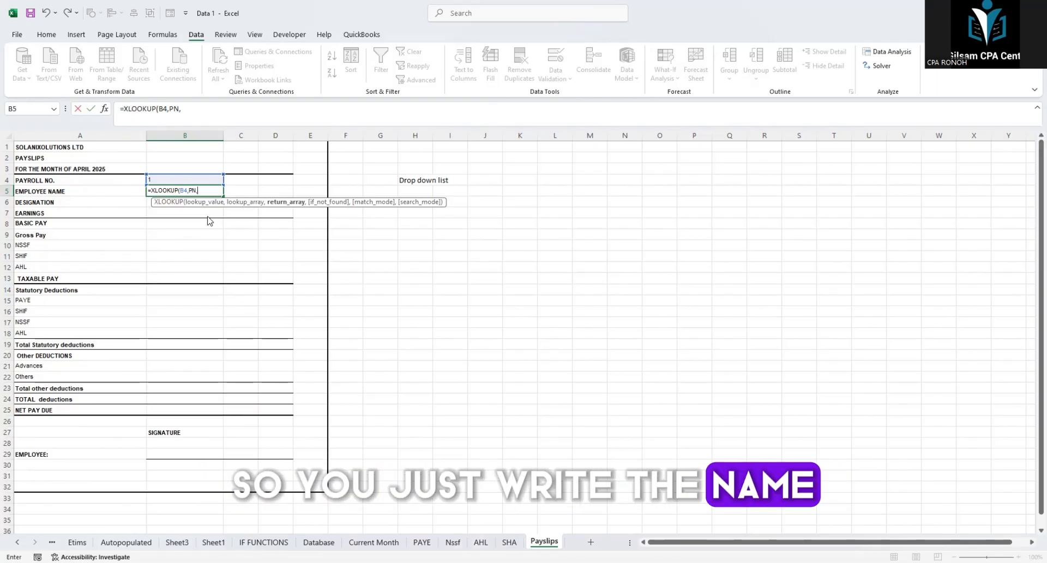
text(nam)
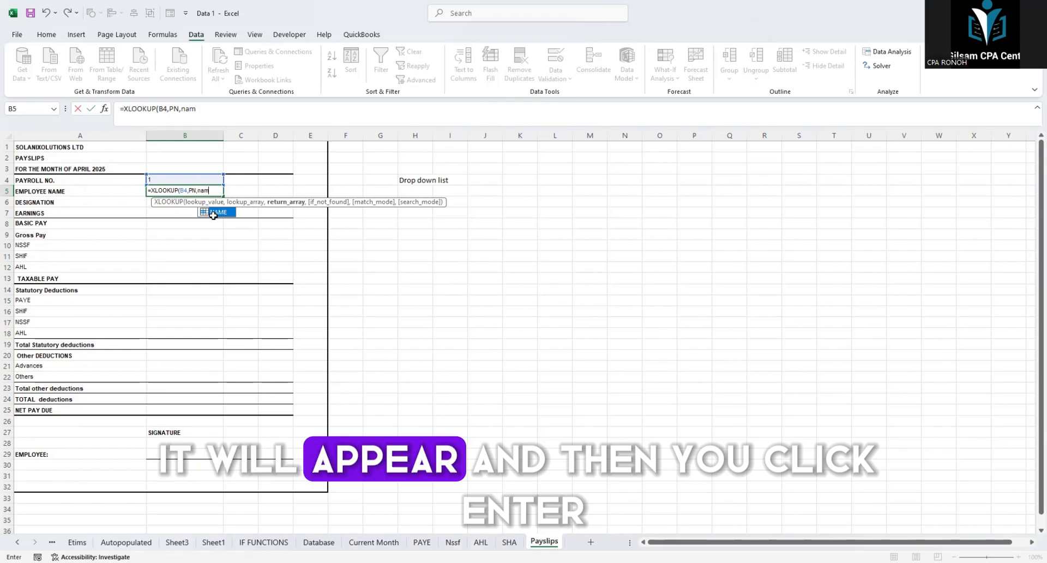
double_click(213, 216)
key(Return)
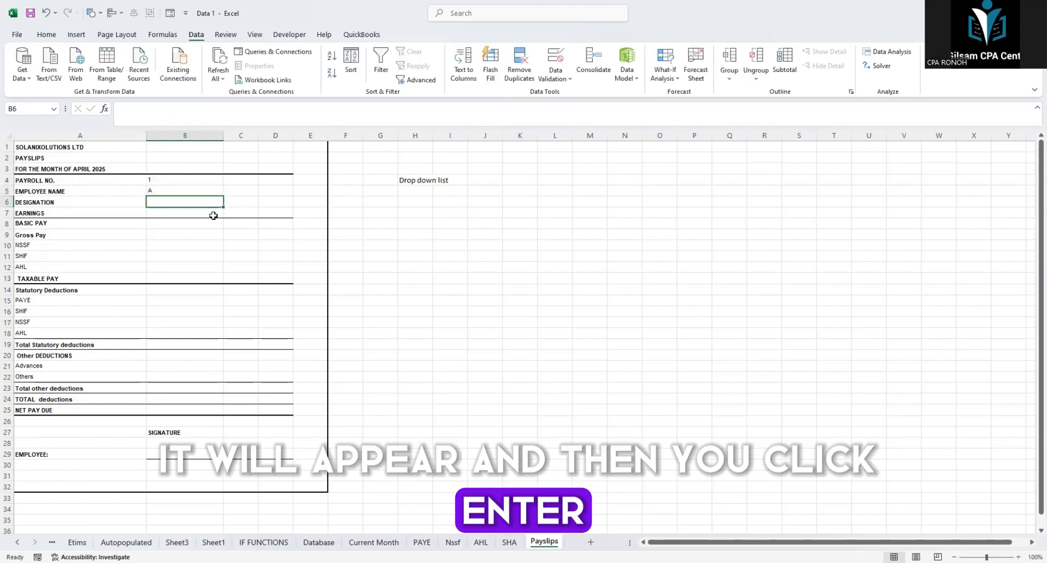
Step: Examine the payslip's employee name formula and its basic and gross pay rows, and the payroll columns on the Current Month sheet
click(157, 192)
key(Return)
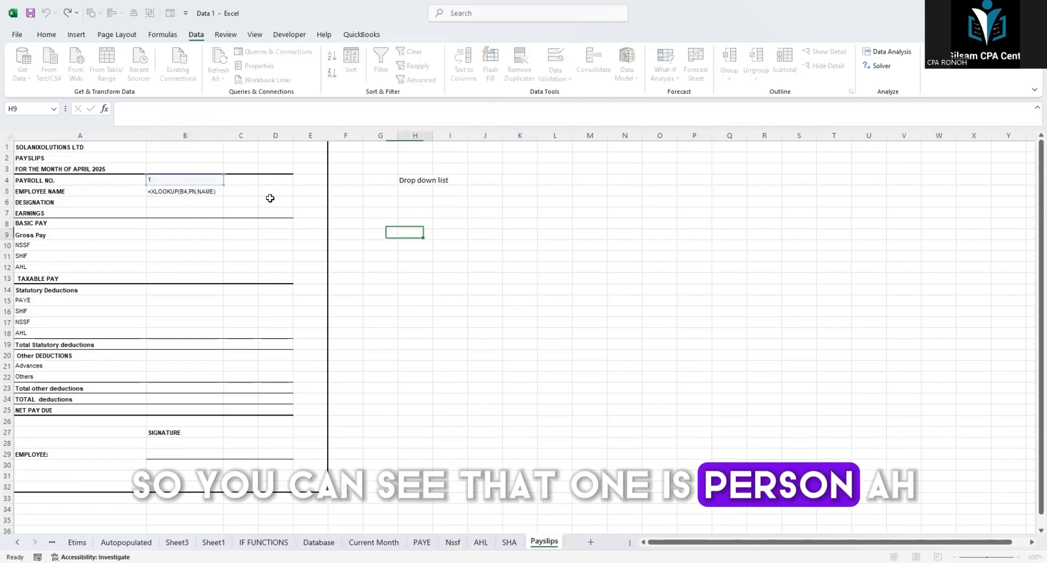
click(37, 222)
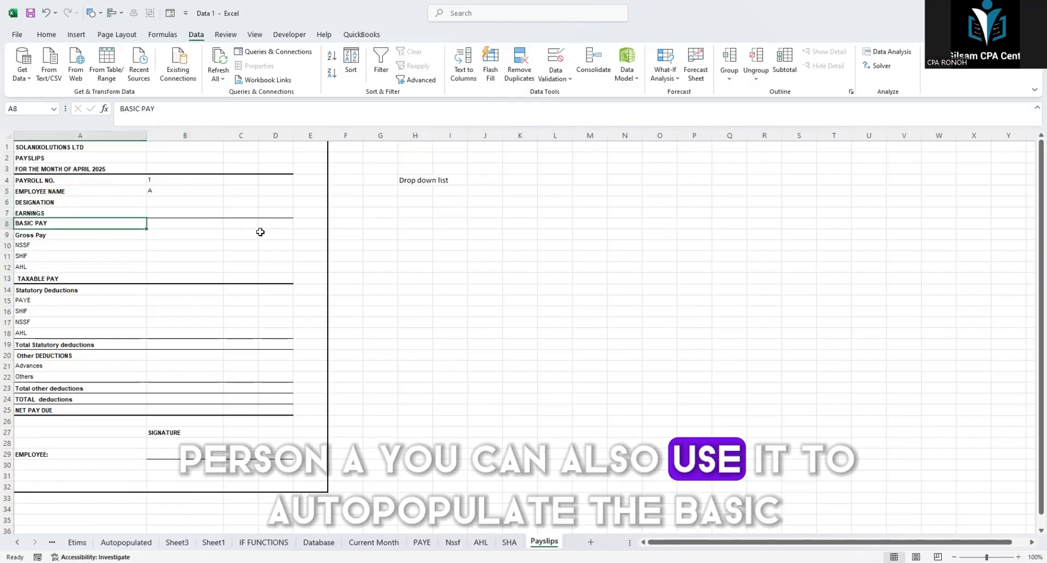
click(37, 223)
click(42, 235)
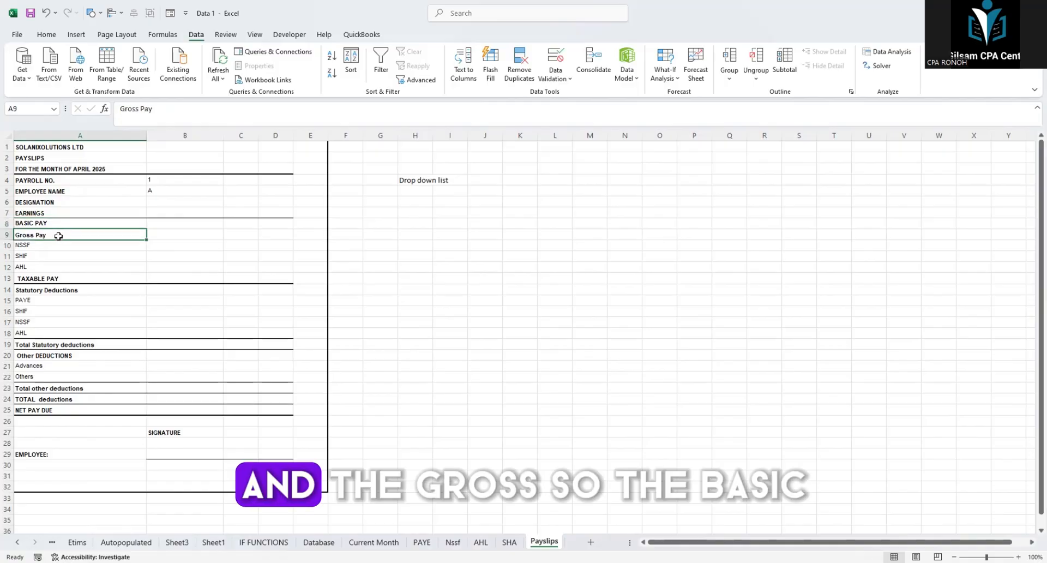
click(281, 225)
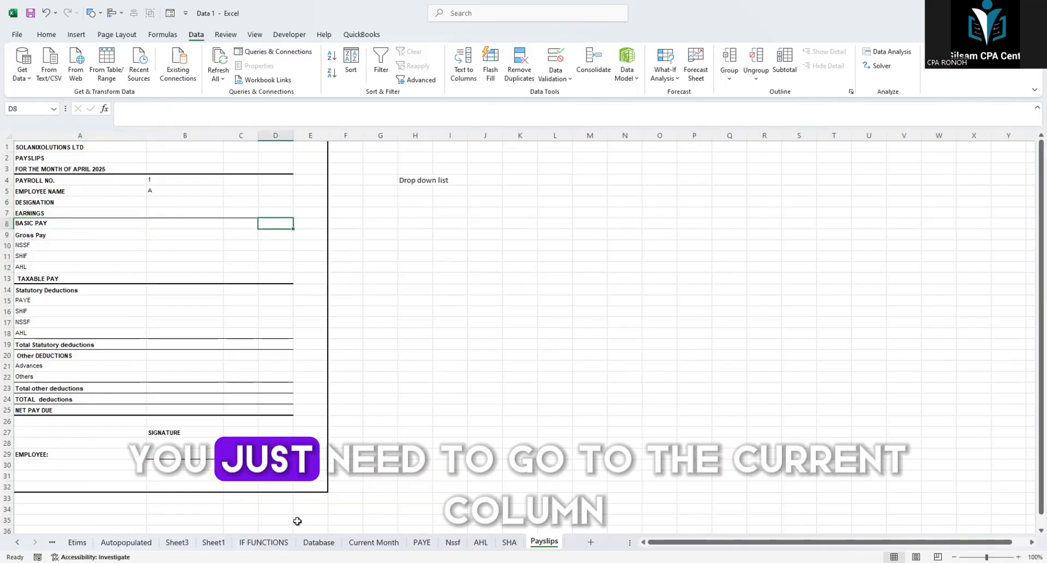
click(371, 542)
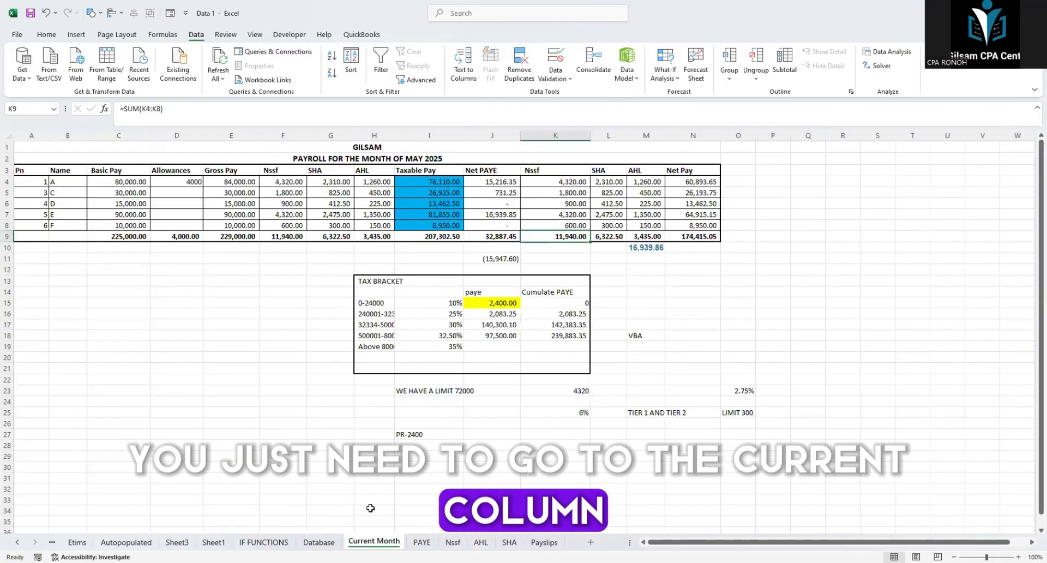
click(324, 135)
click(374, 134)
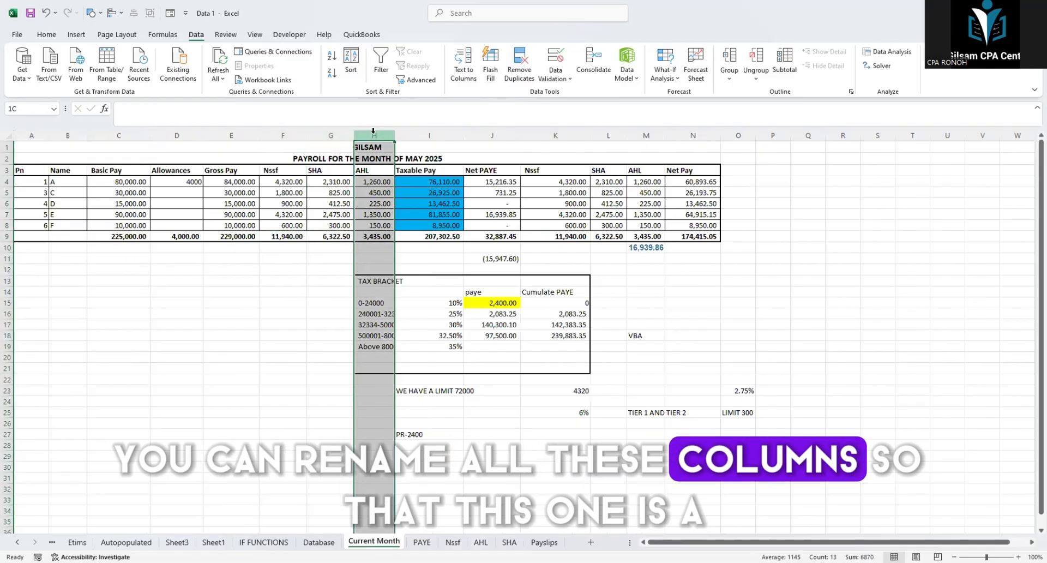
click(414, 134)
click(322, 134)
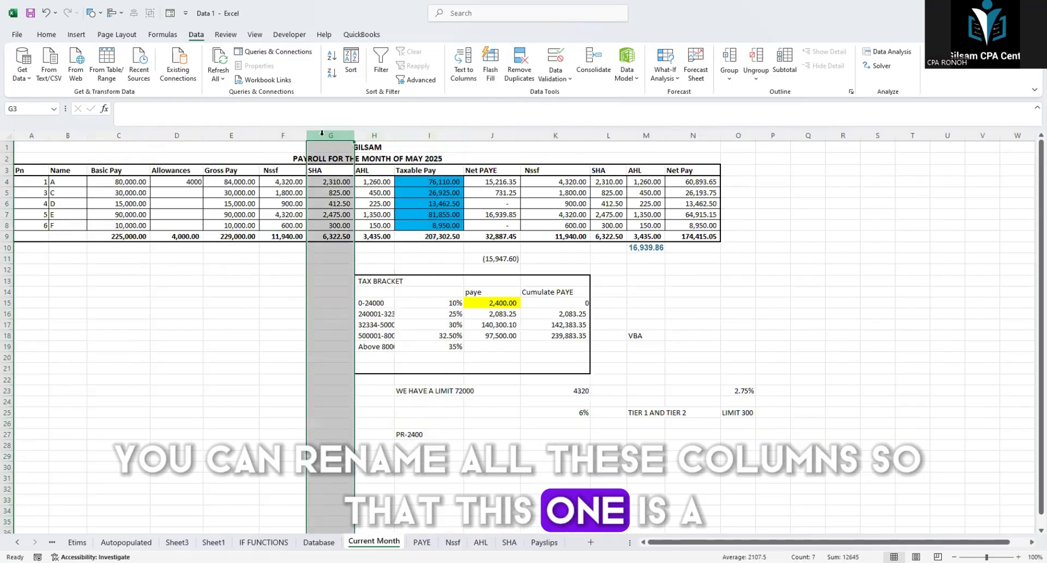
click(31, 135)
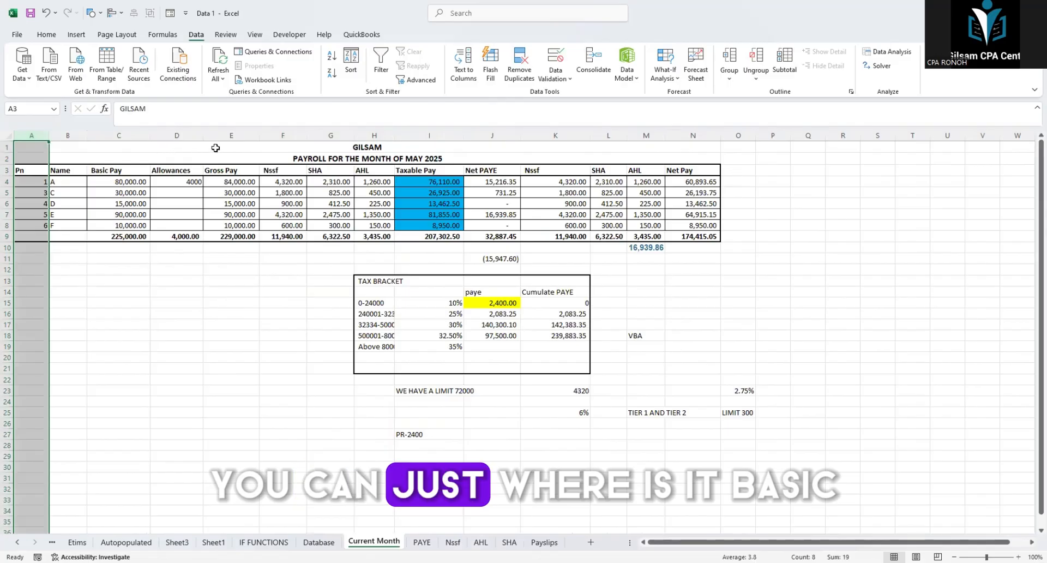
Step: Name column C, the basic pay column on the Current Month sheet, Basic_Pay
click(118, 135)
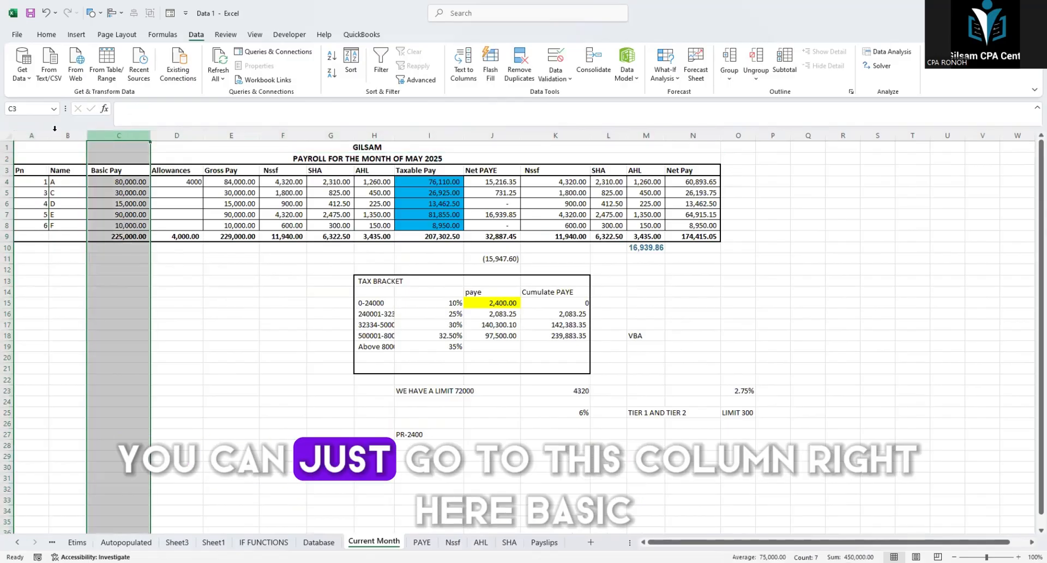
click(34, 108)
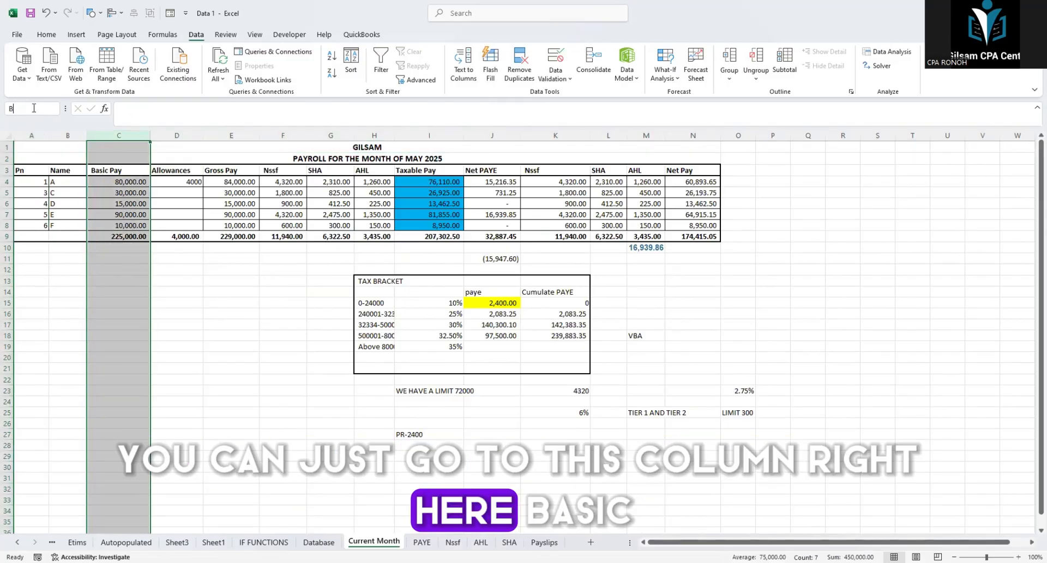
text(Basic)
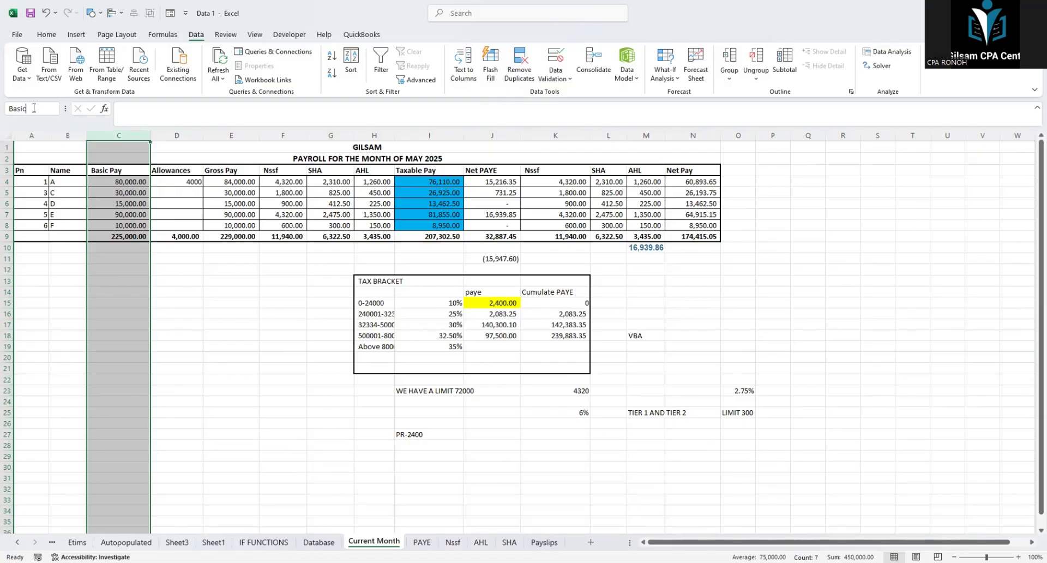
text(_)
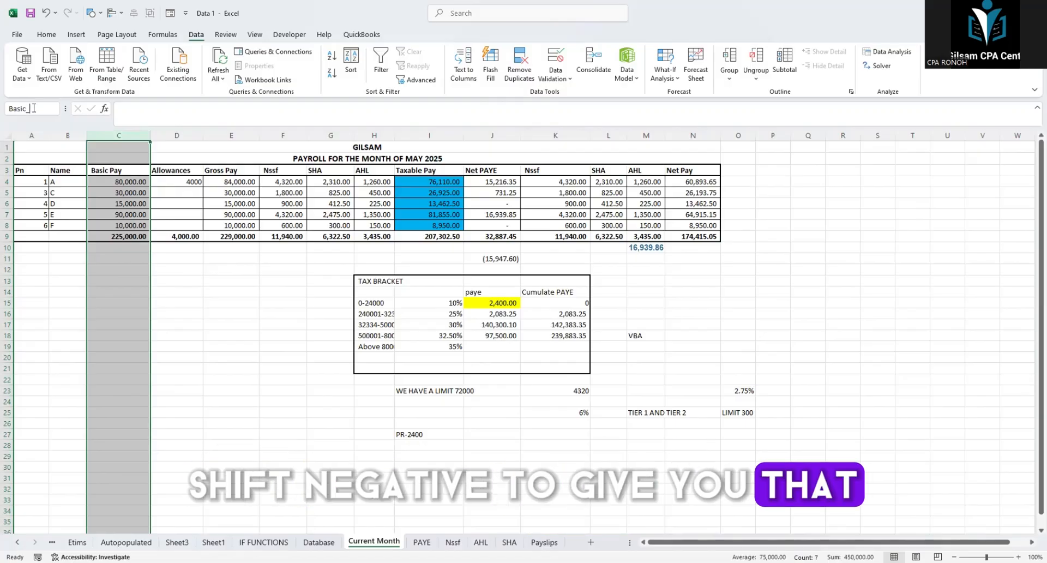
text(Pay)
key(Return)
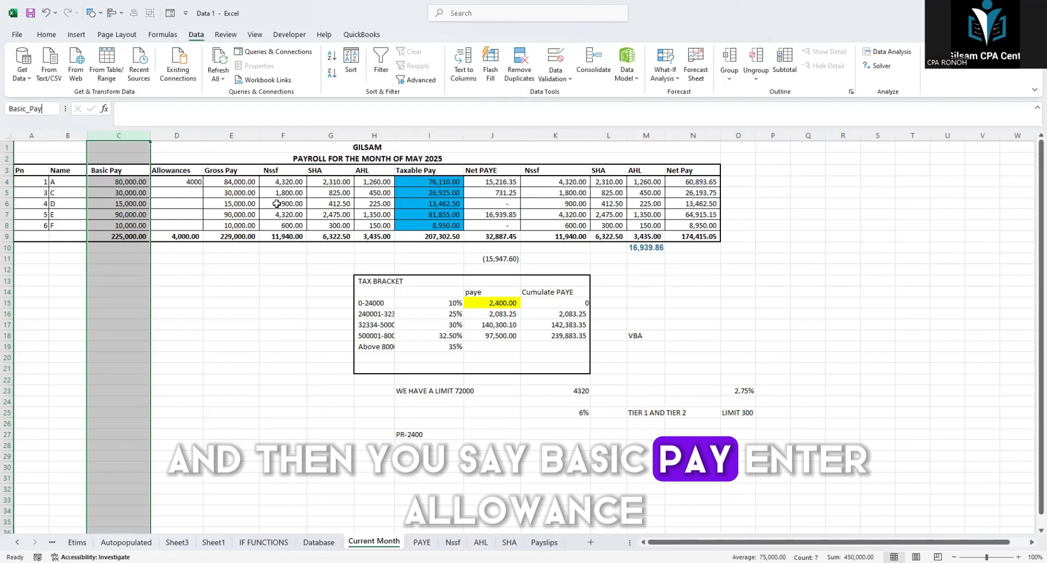
Step: Name column D of the Current Month sheet Allowances
click(167, 136)
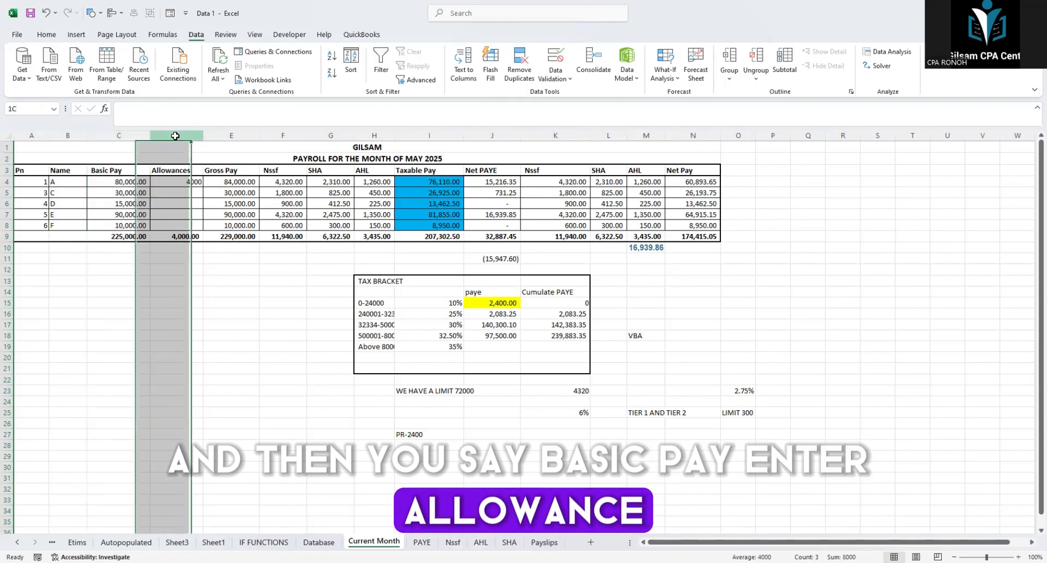
click(36, 111)
text(Allowances)
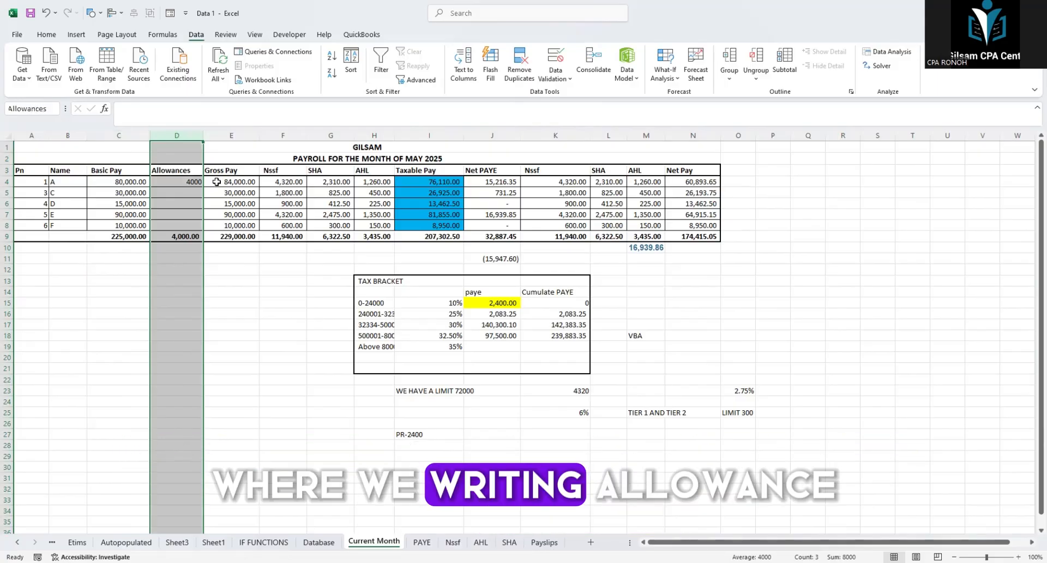
key(Return)
click(250, 159)
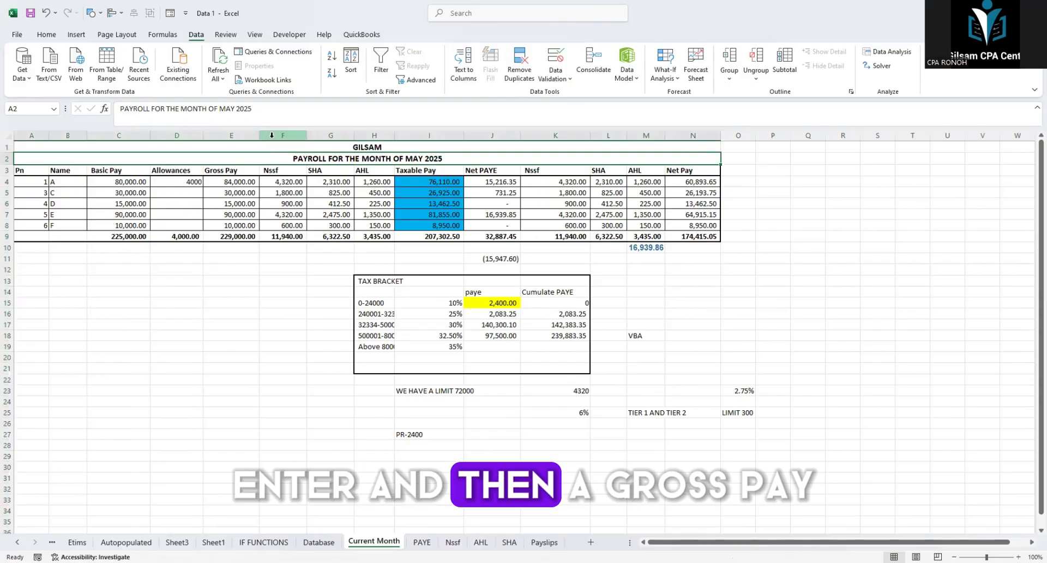
Step: Name column E, the gross pay column on the Current Month sheet, Gross_Pay
click(225, 135)
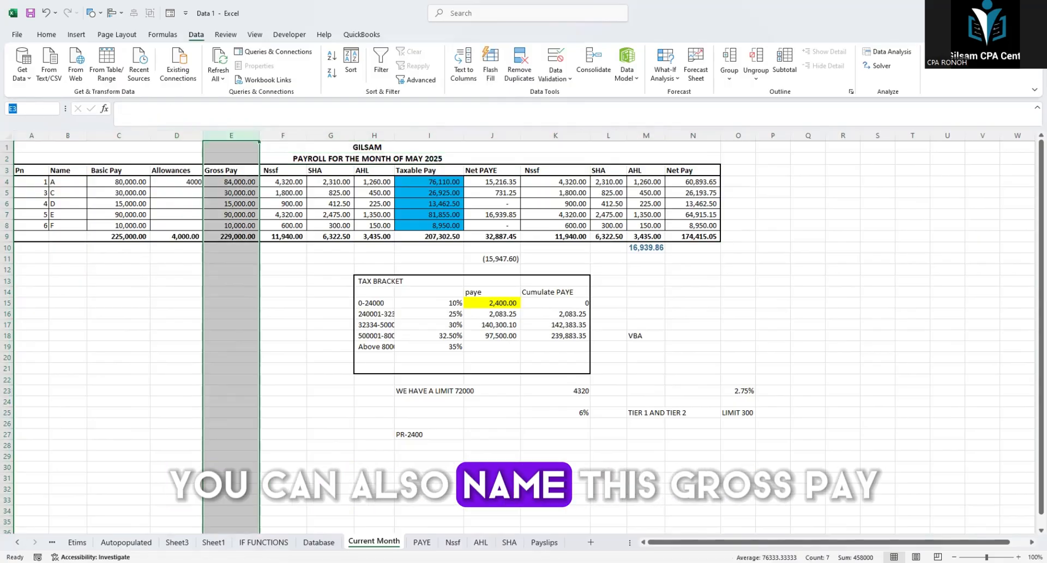
click(32, 108)
text(Grs)
key(BackSpace)
text(o)
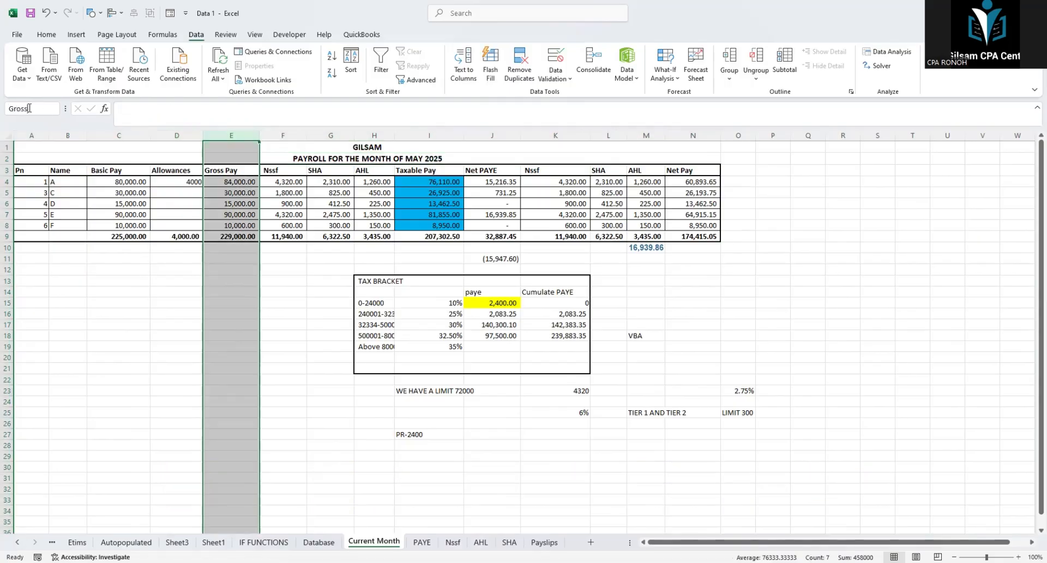
text(ss)
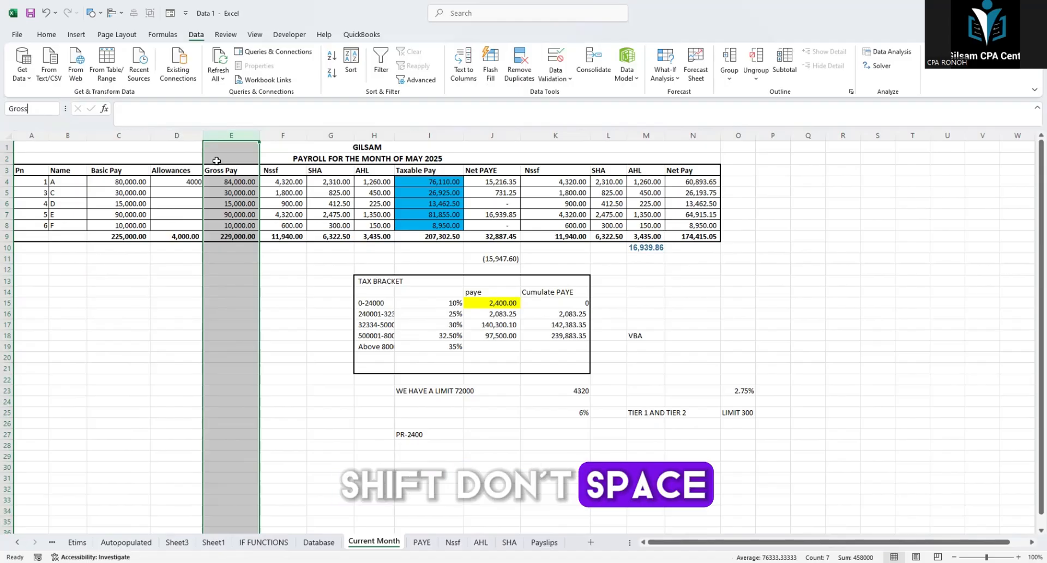
text(_Pa)
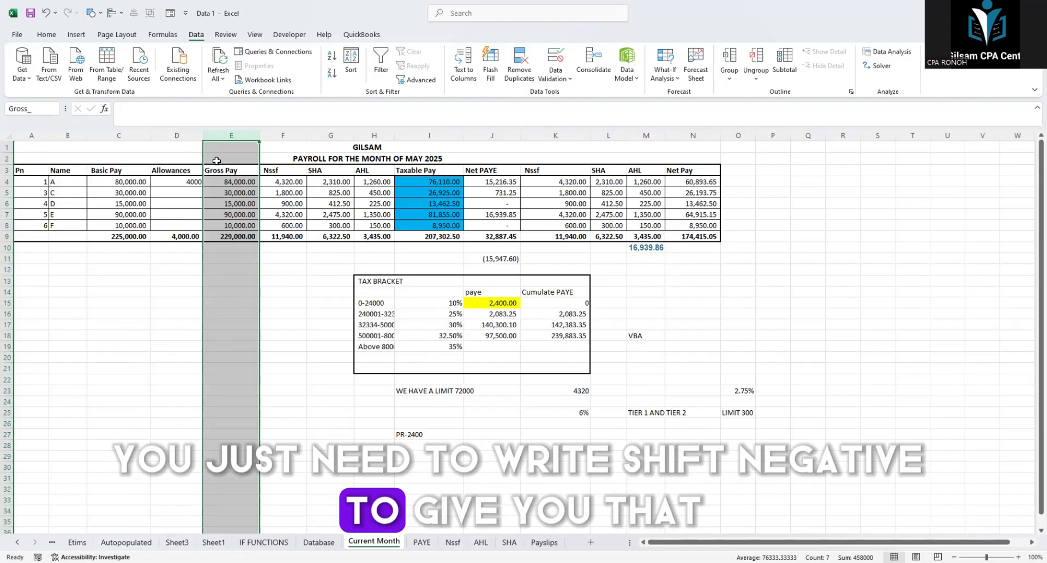
text(y)
key(Return)
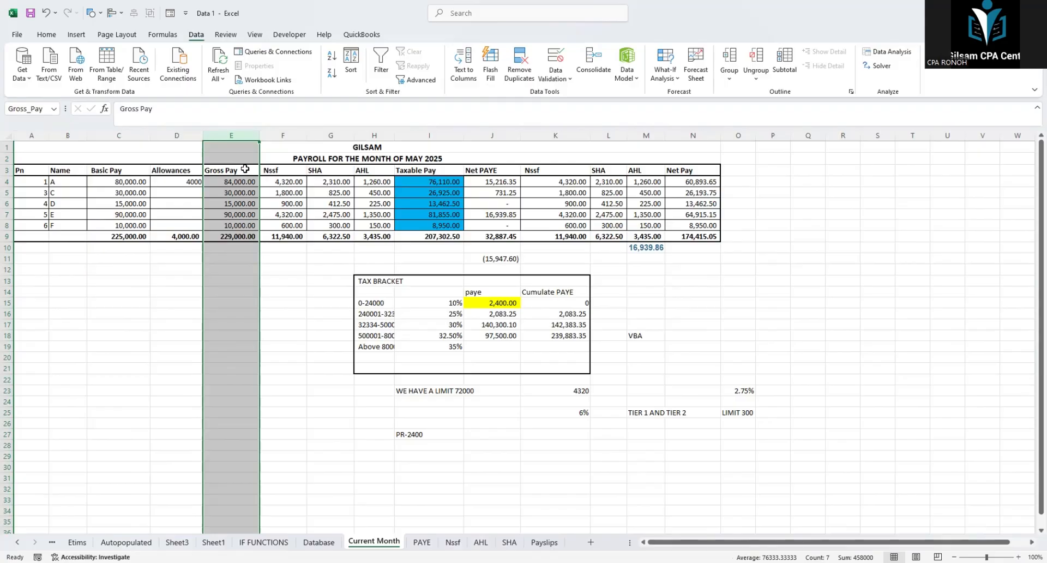
Step: Check the name assigned to Nssf column F on the Current Month sheet and name column G, the SHA column, Sha
click(290, 134)
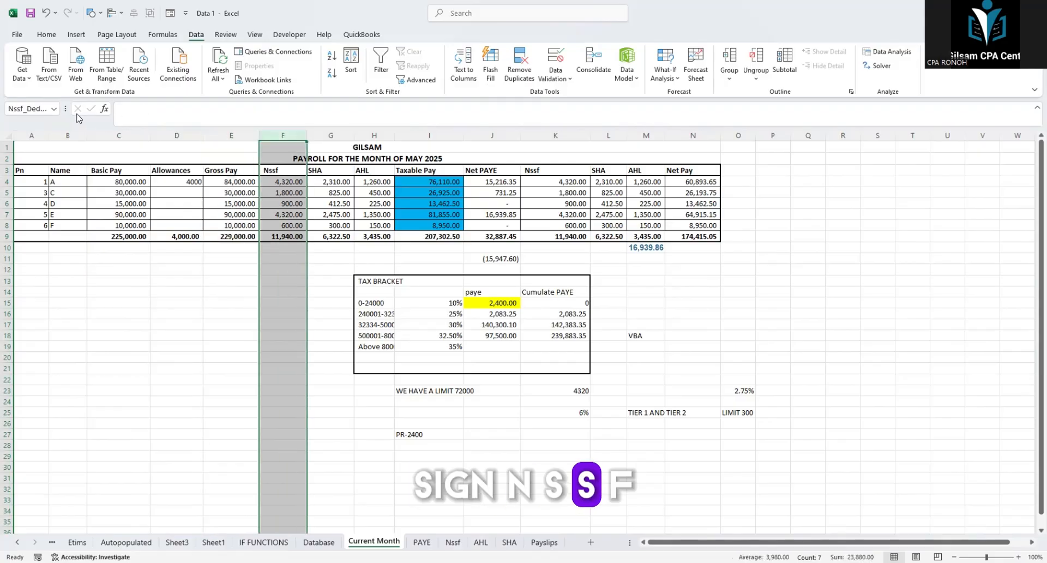
click(45, 109)
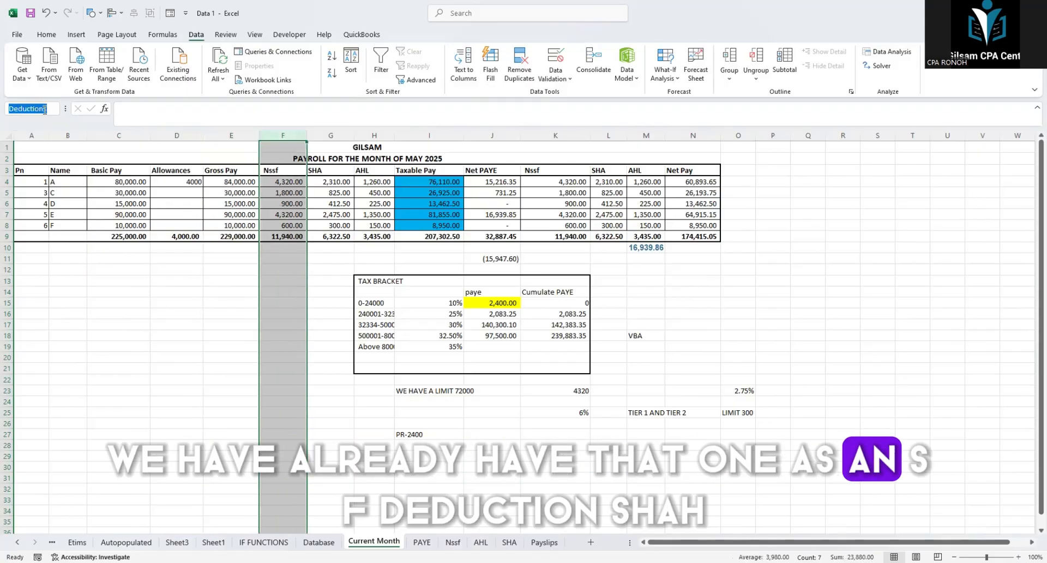
click(334, 135)
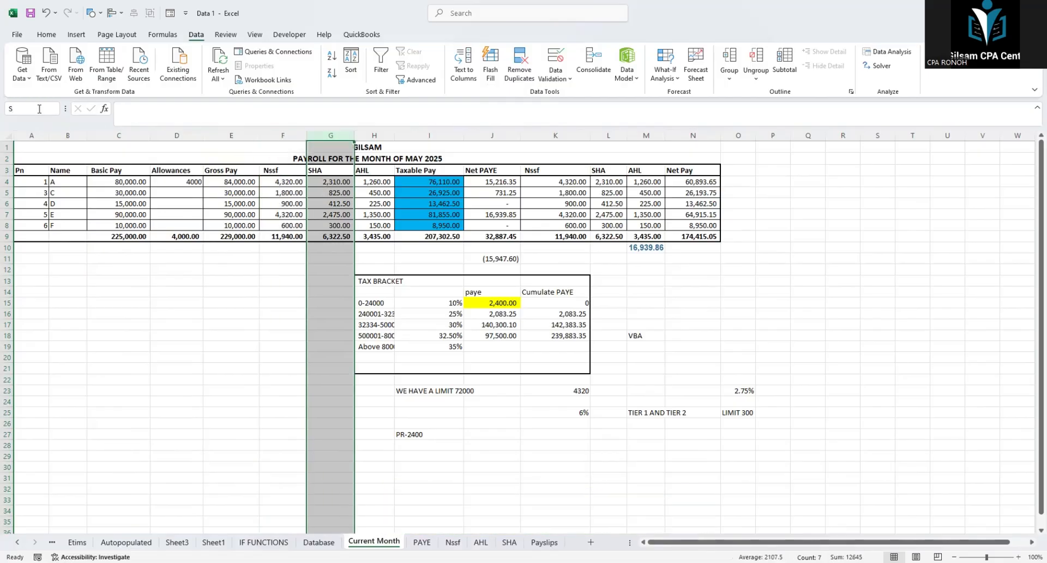
key(Escape)
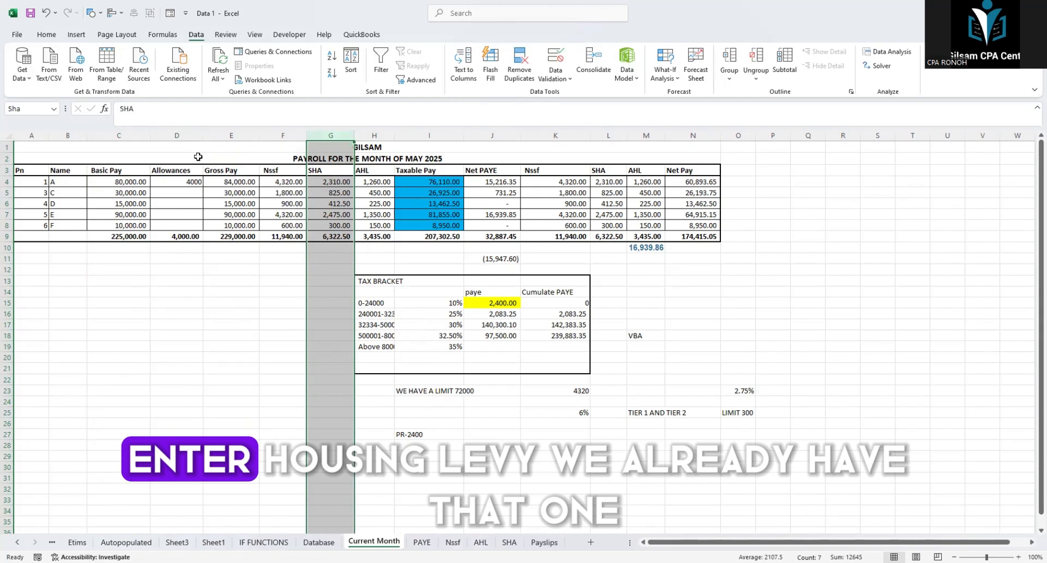
Step: Examine which names are assigned to the AHL, Taxable Pay, Net PAYE, second Nssf and SHA, and Net Pay columns on the Current Month sheet
click(365, 134)
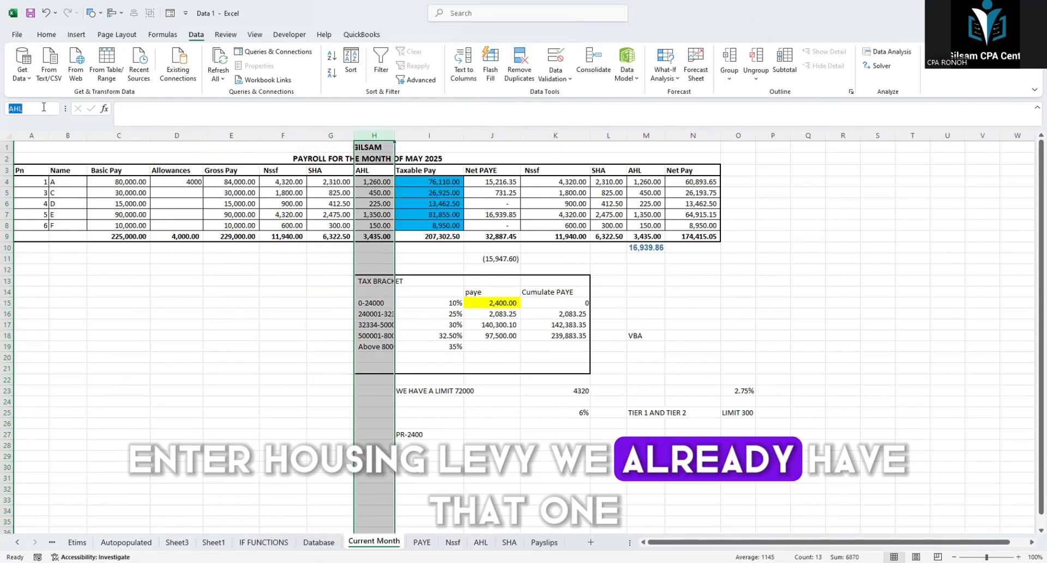
click(429, 135)
click(492, 134)
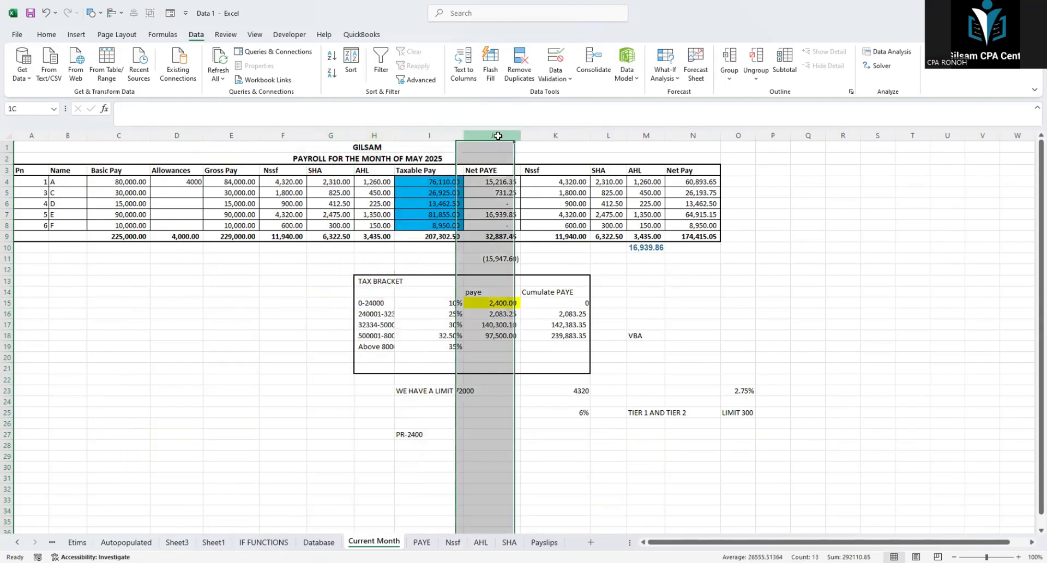
click(442, 139)
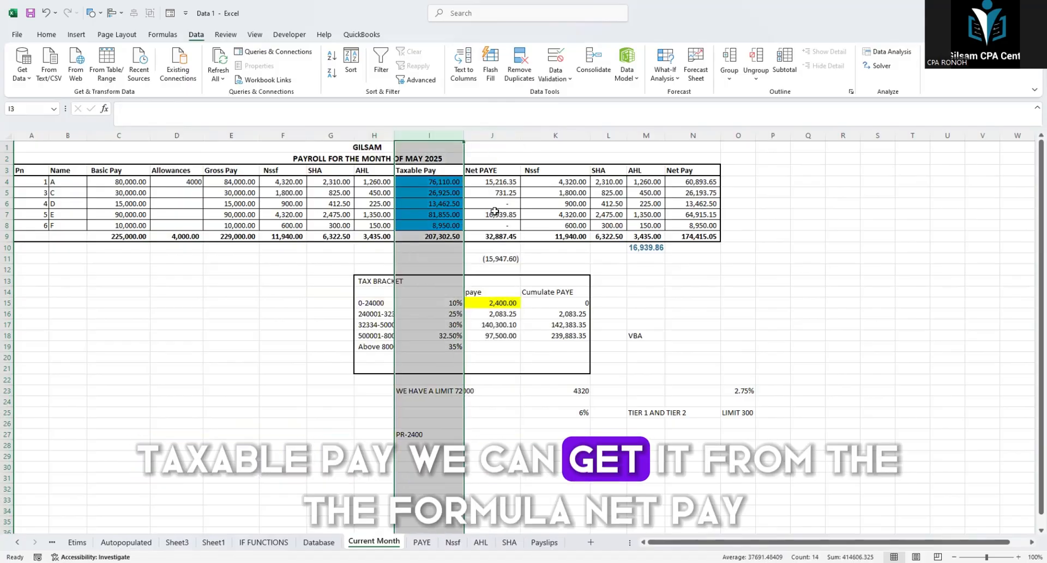
click(491, 135)
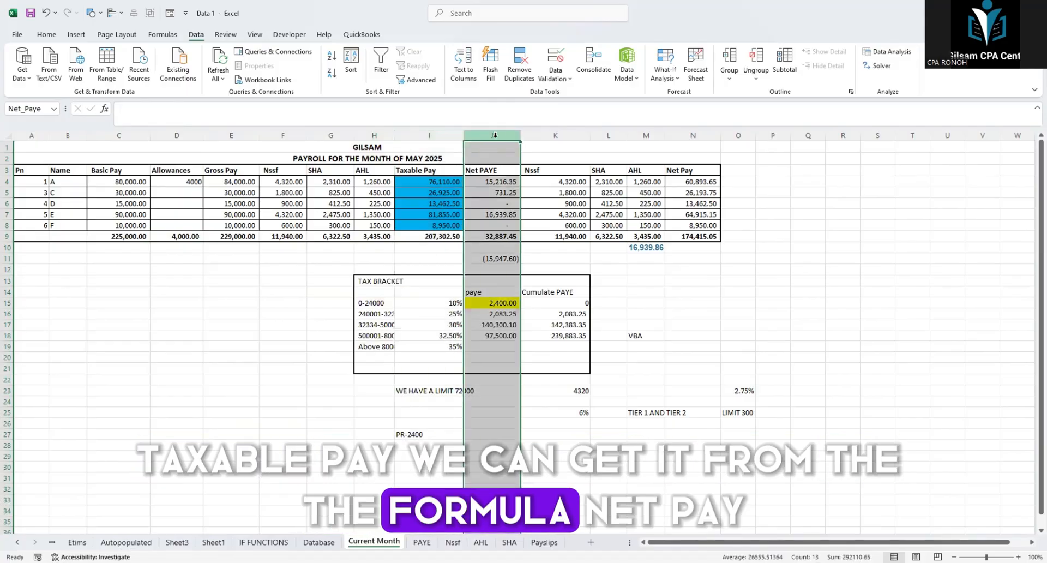
click(551, 135)
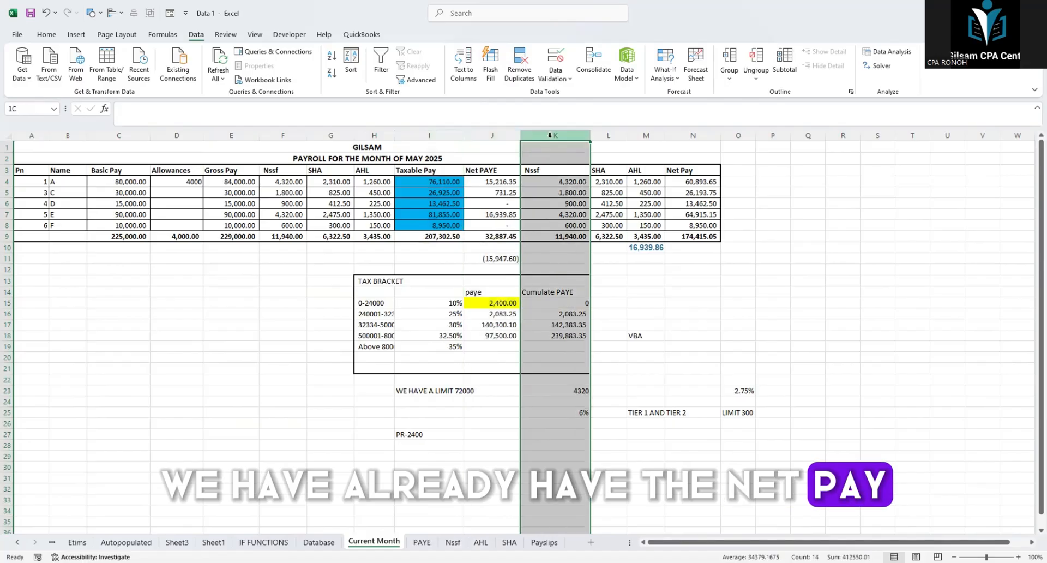
click(614, 134)
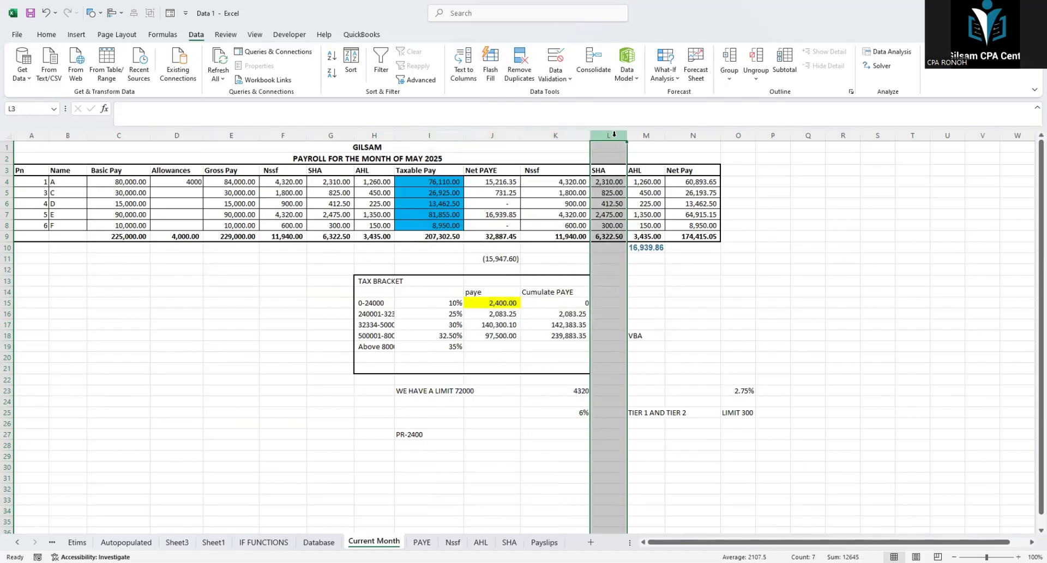
click(689, 136)
click(506, 136)
click(692, 135)
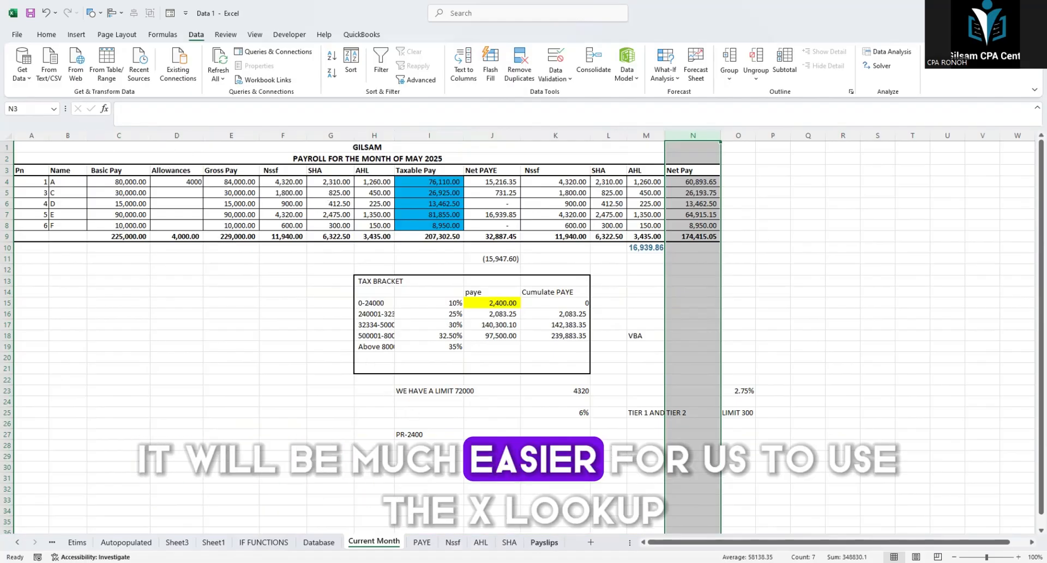
click(529, 540)
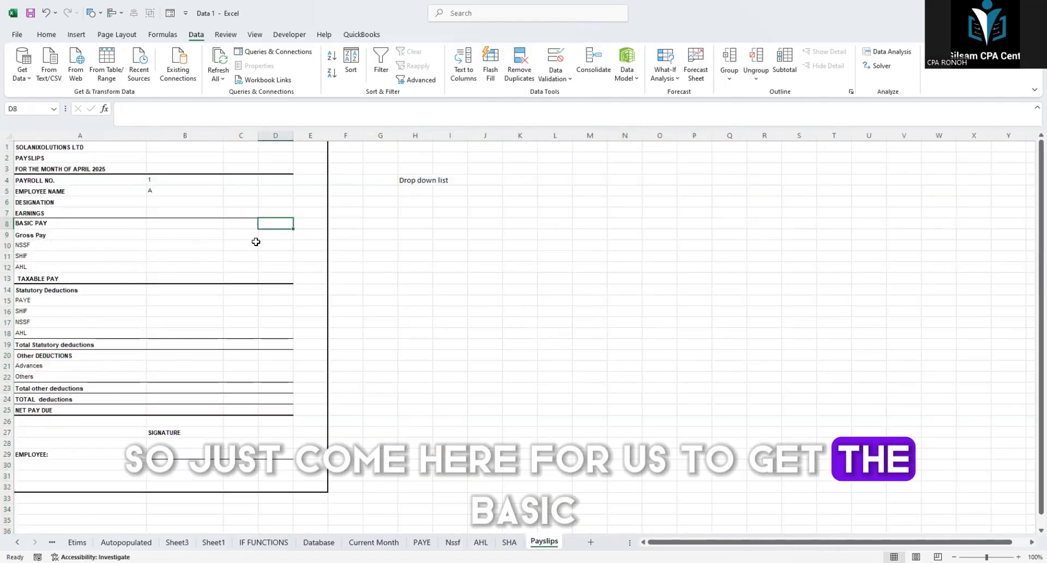
text(=)
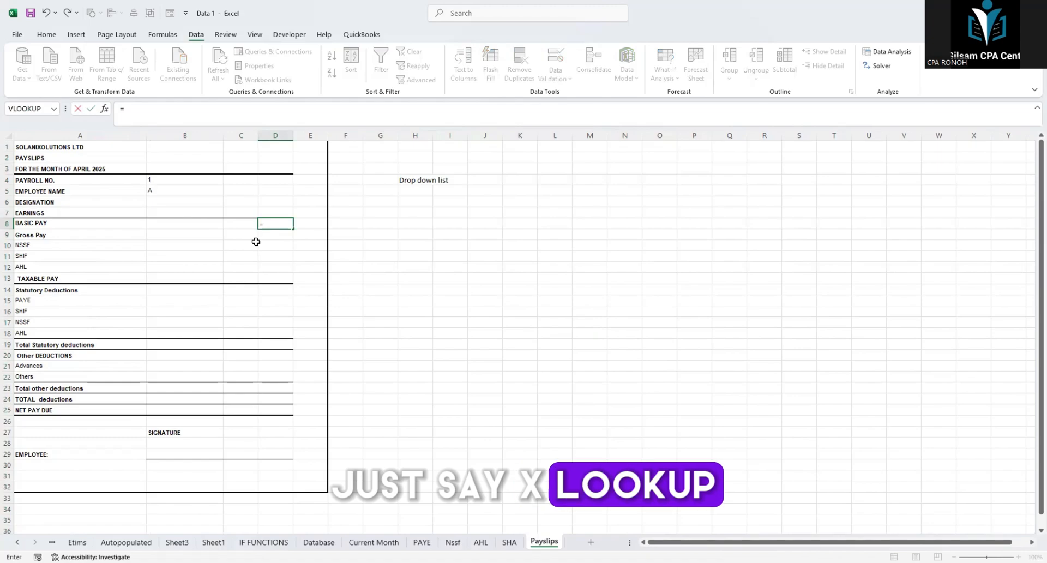
text(xlo)
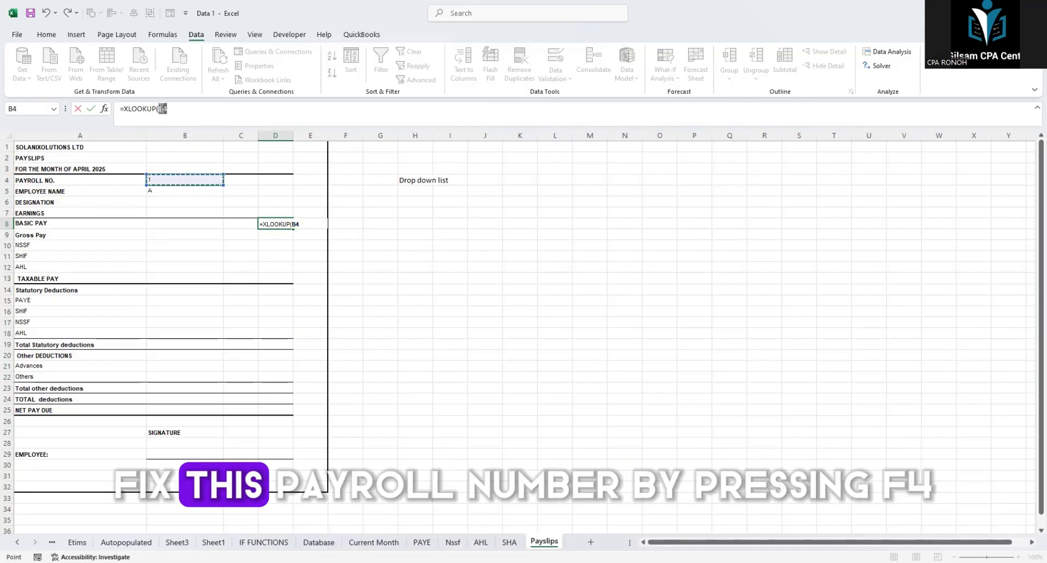
click(162, 108)
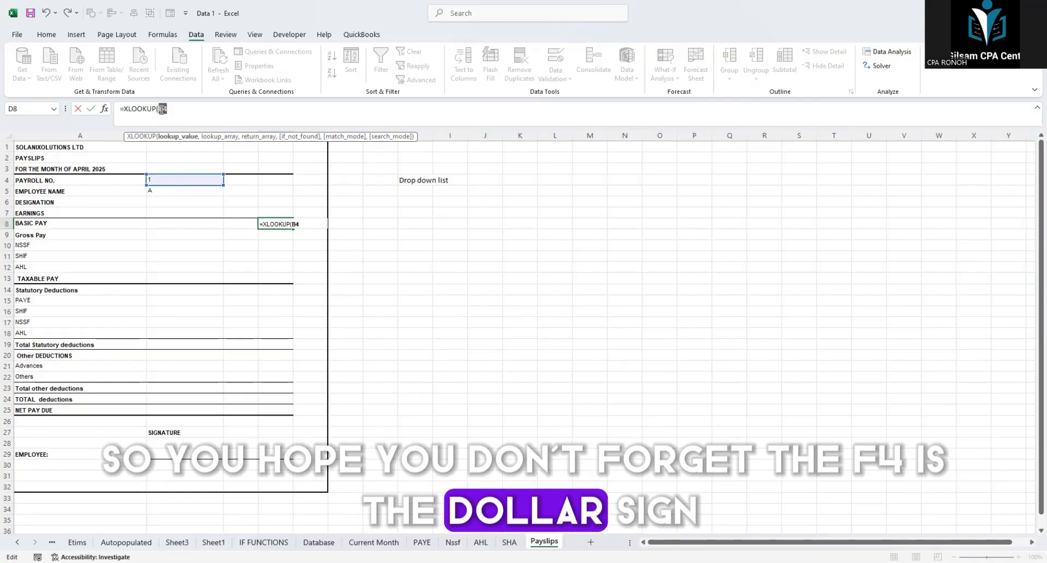
key(F4)
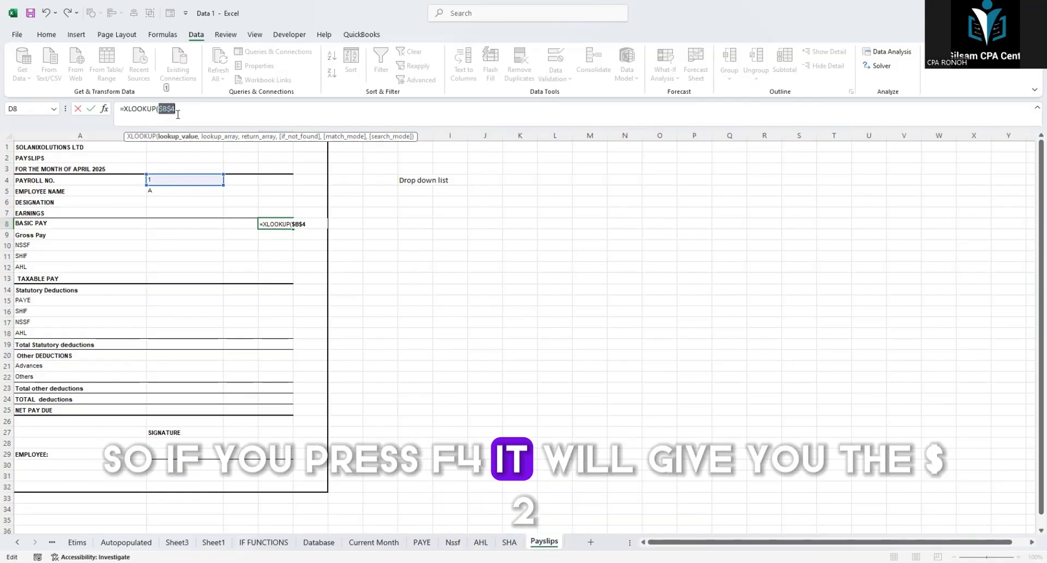
click(178, 114)
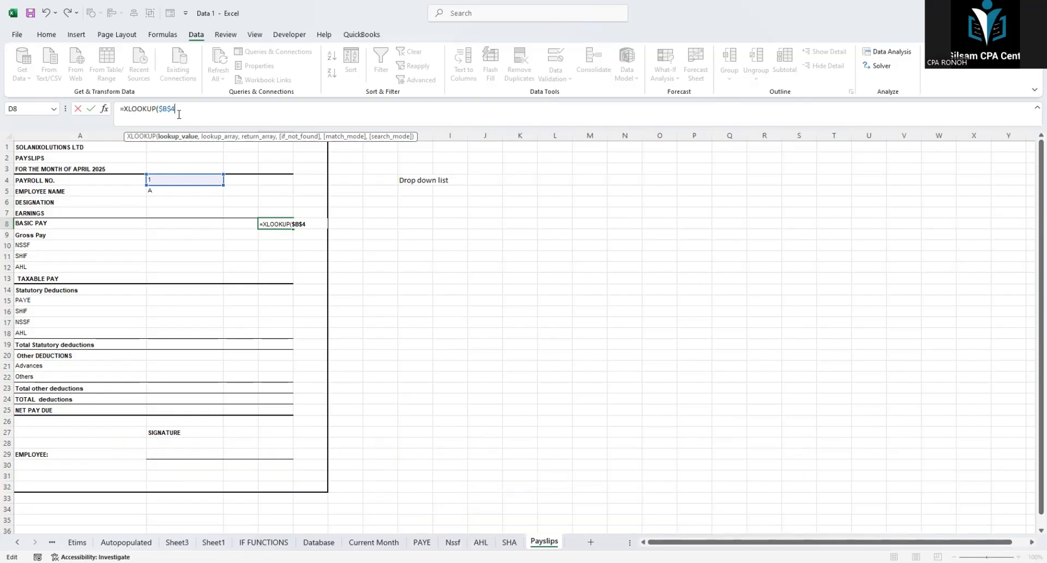
text(,)
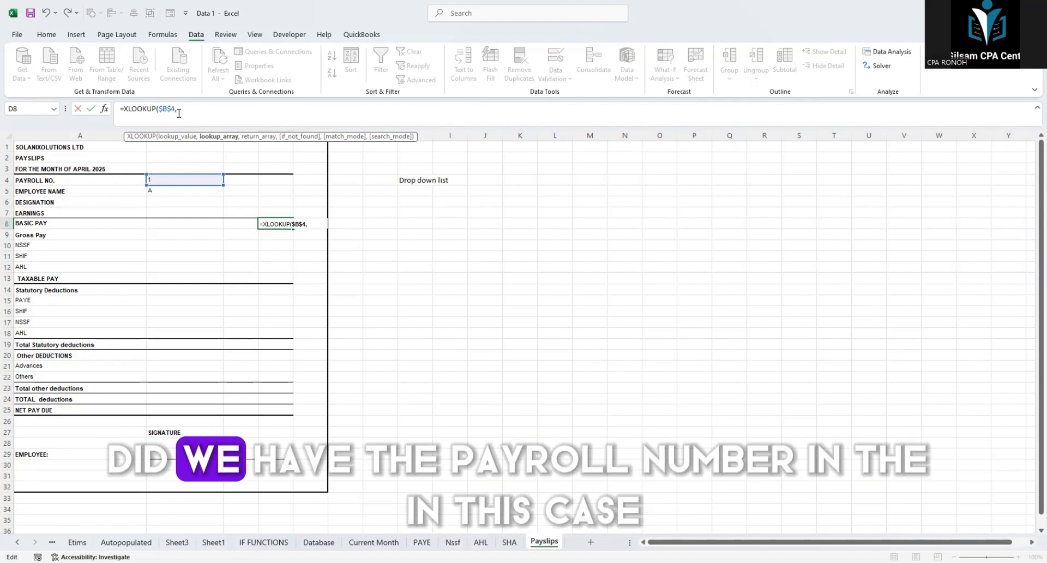
text(\\\\\\)
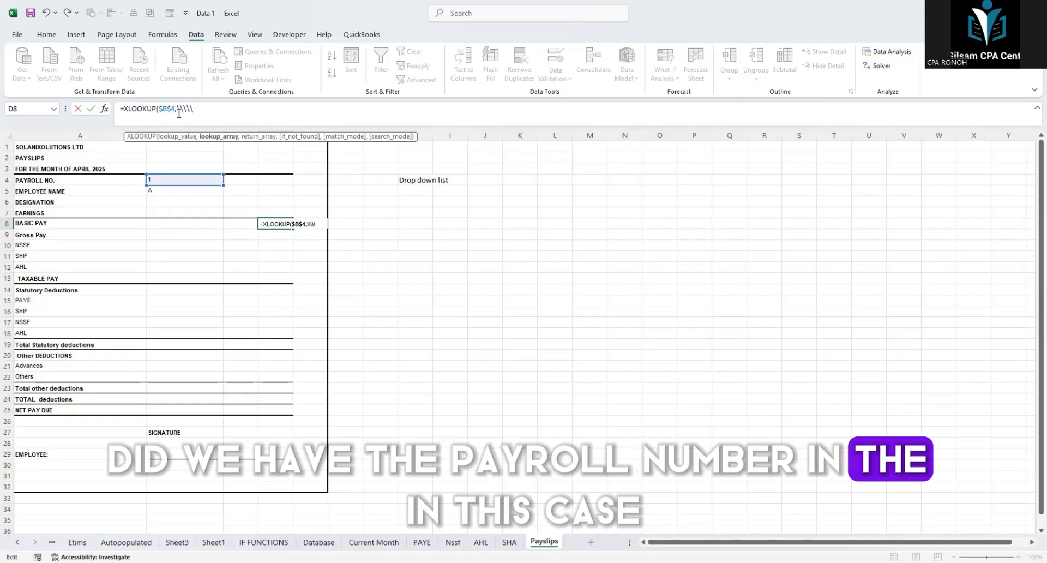
key(BackSpace)
key(BackSpace)
key(BackSpace)
key(BackSpace)
key(BackSpace)
key(BackSpace)
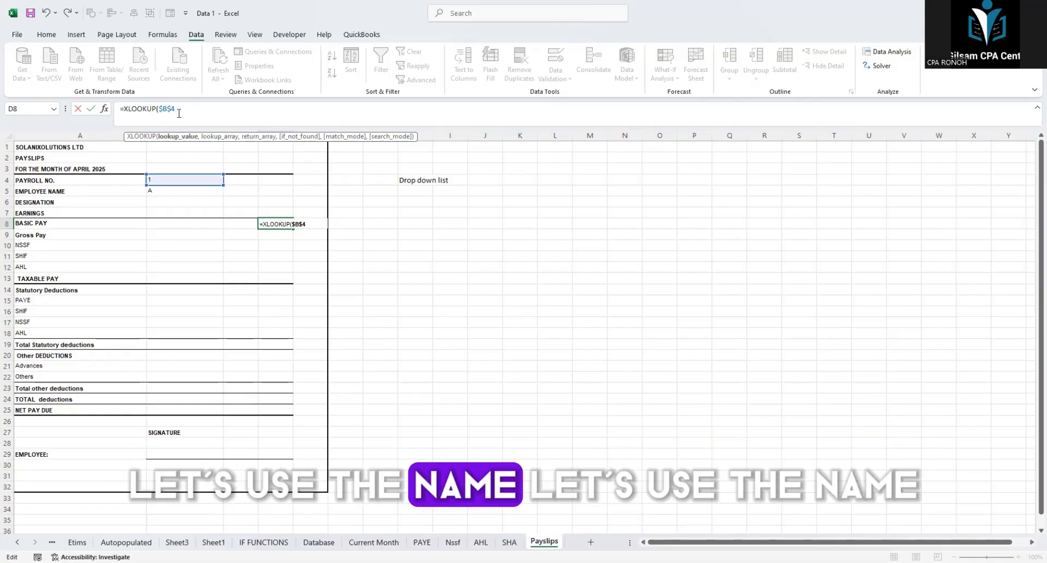
key(BackSpace)
key(BackSpace)
key(BackSpace)
key(BackSpace)
key(BackSpace)
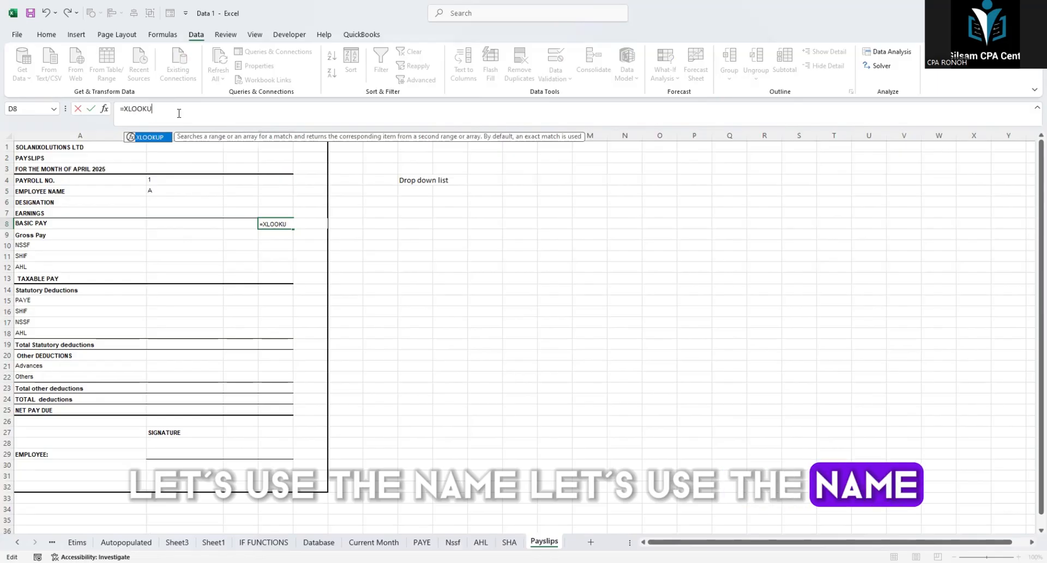
click(438, 277)
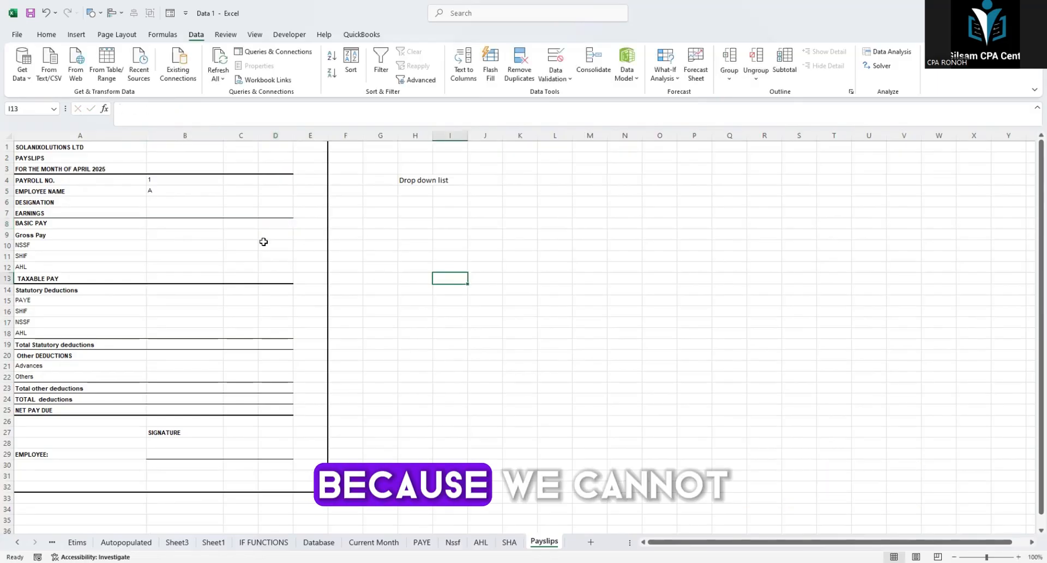
Step: Name column A, the payroll number column on the Current Month sheet, PN_CM
click(155, 183)
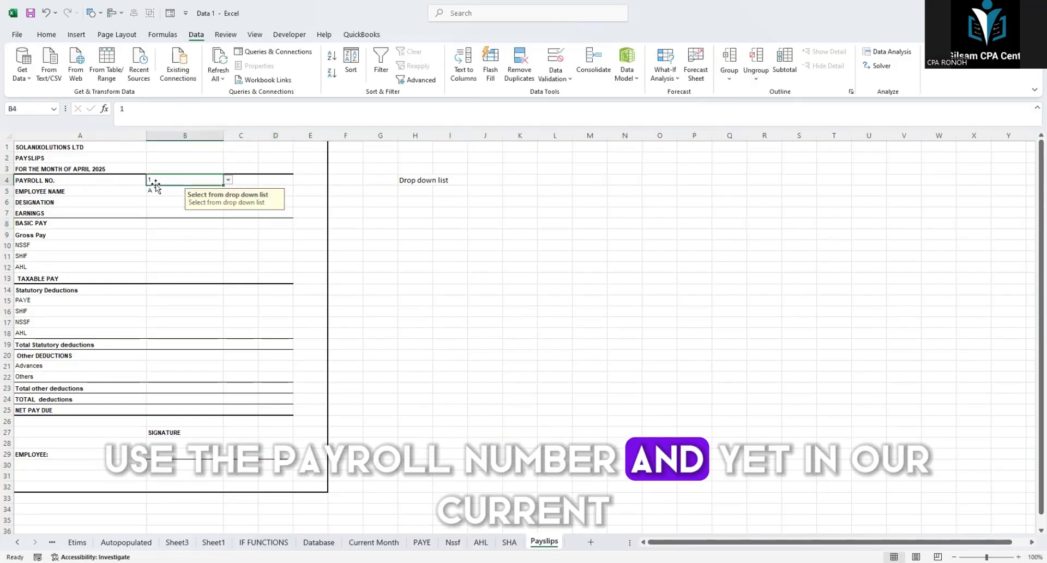
click(374, 542)
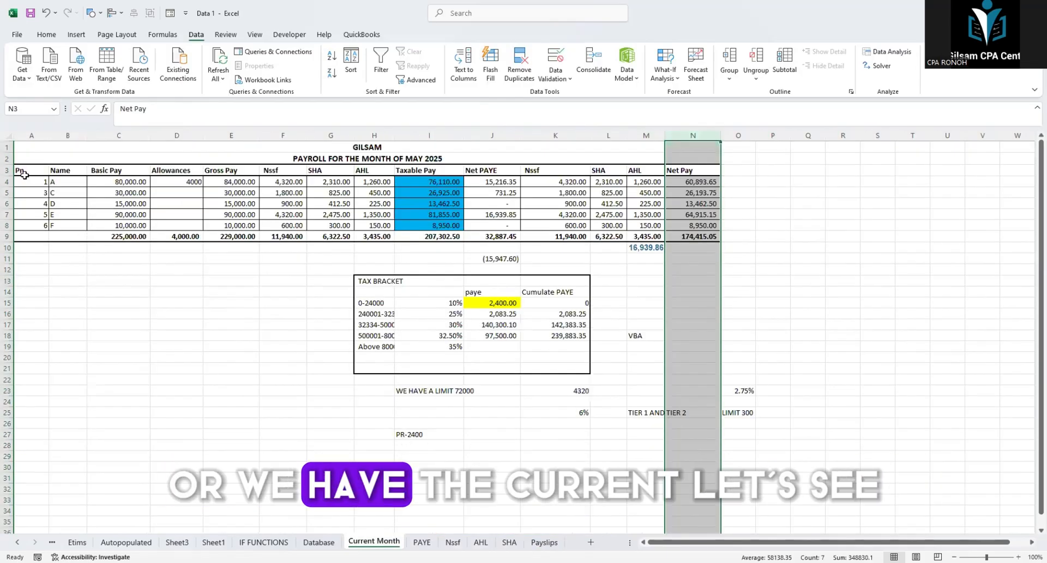
click(31, 137)
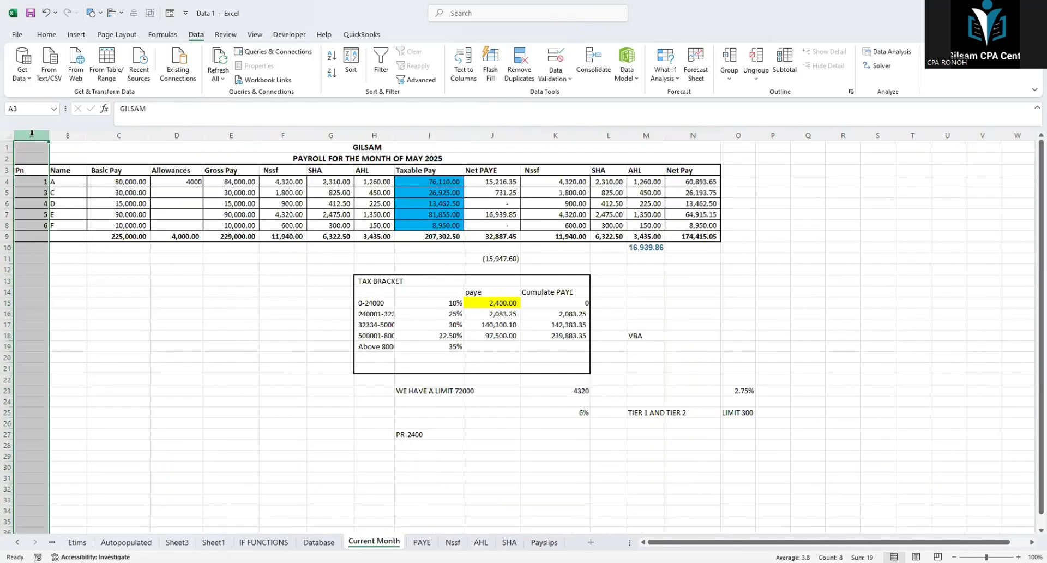
click(76, 136)
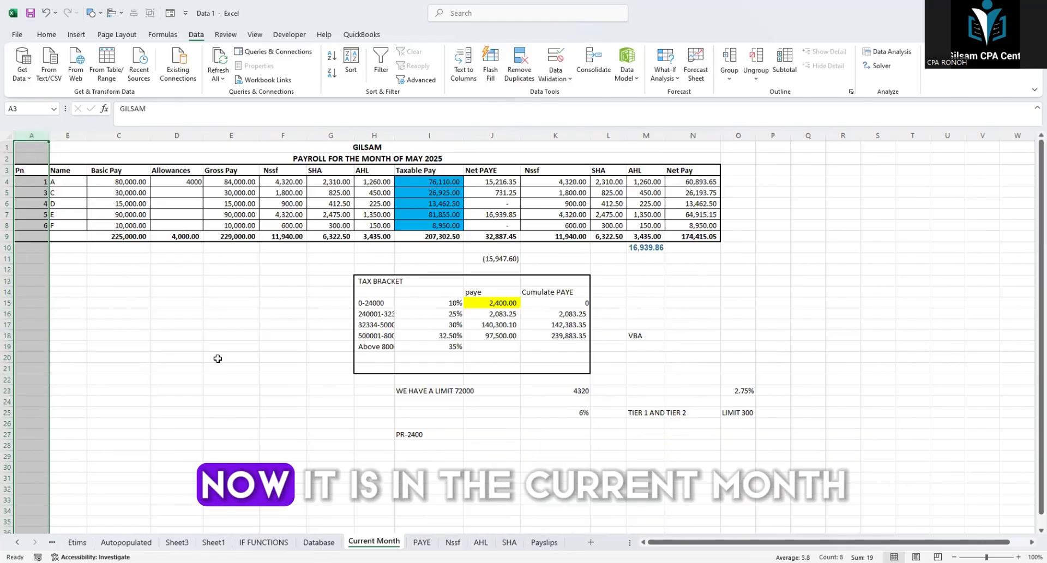
click(43, 108)
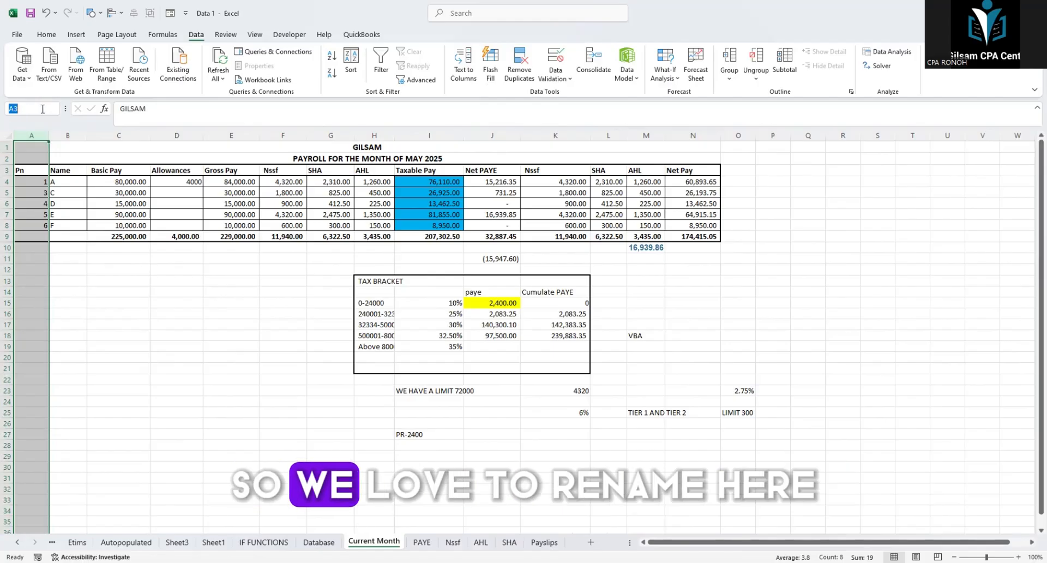
text(P)
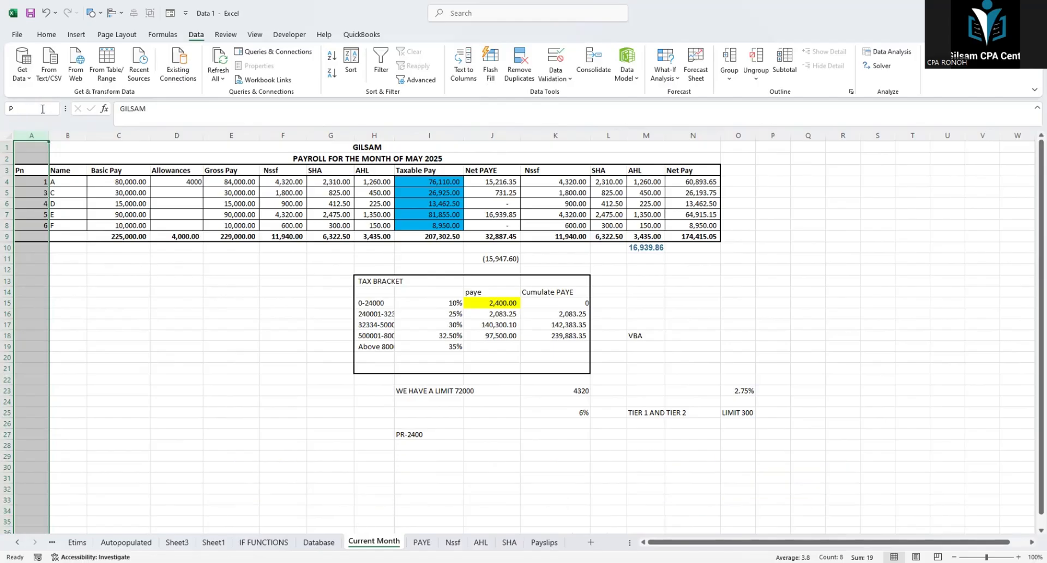
text(N)
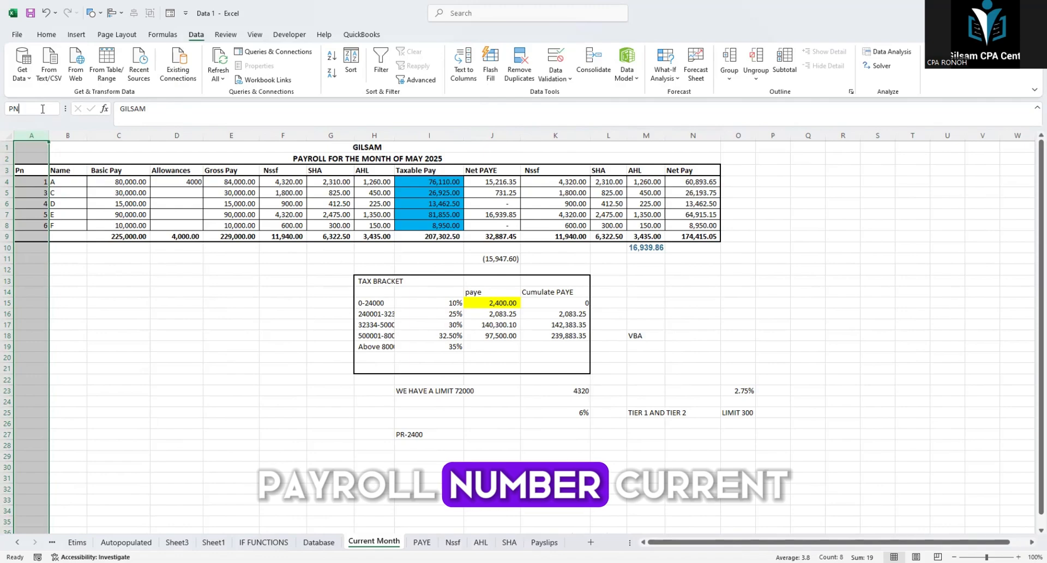
text(_c)
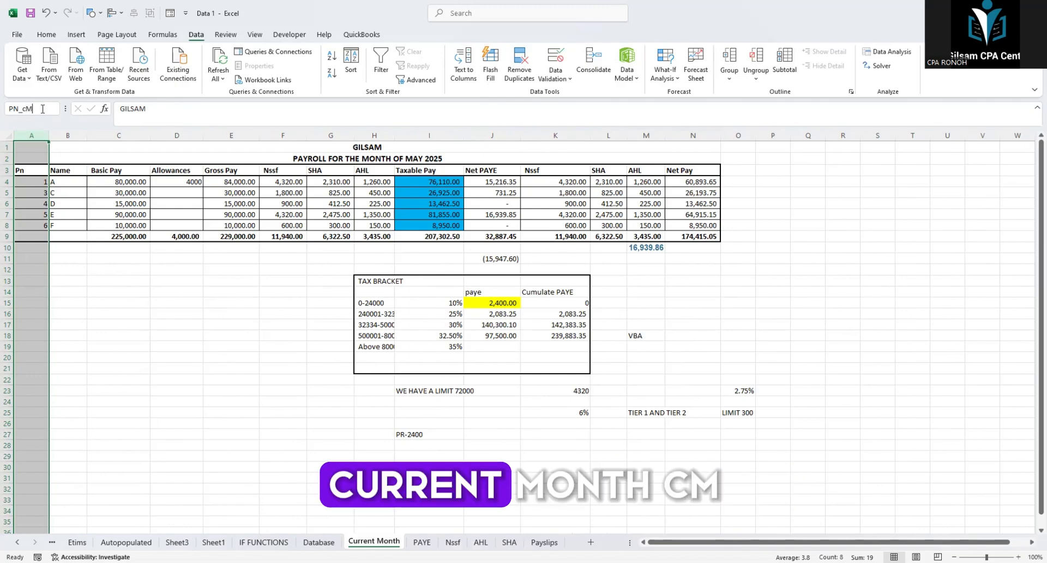
key(BackSpace)
text(CM)
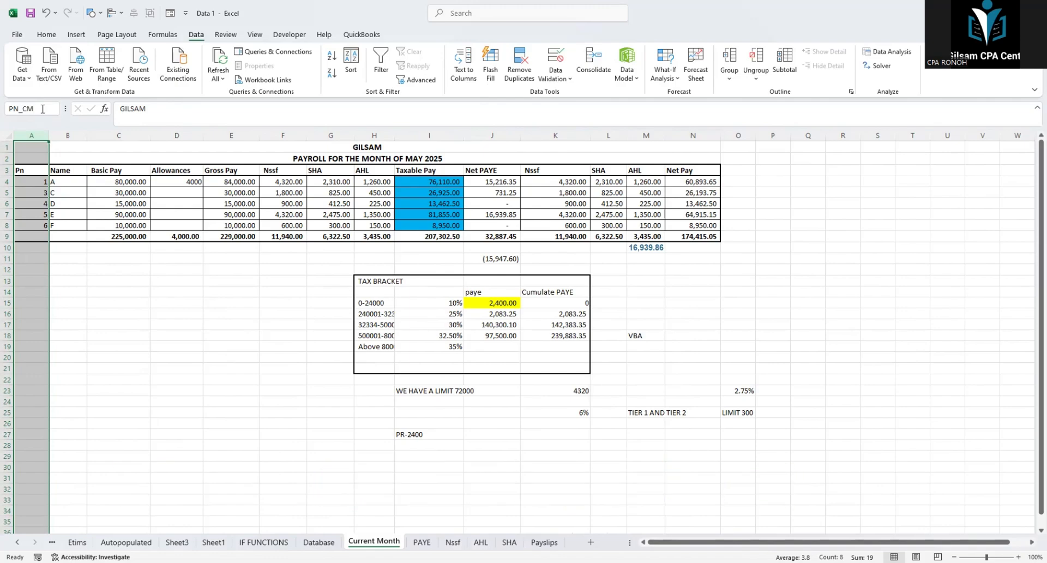
key(Return)
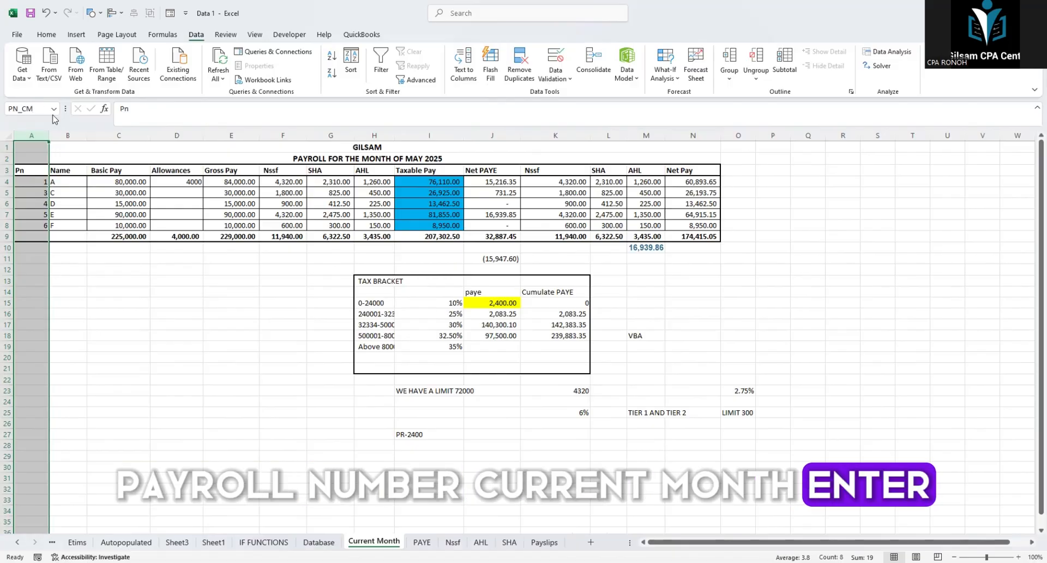
Step: On the Payslips sheet, start an XLOOKUP formula in basic pay cell D8 with the locked payroll number $B$4 as lookup value
click(543, 541)
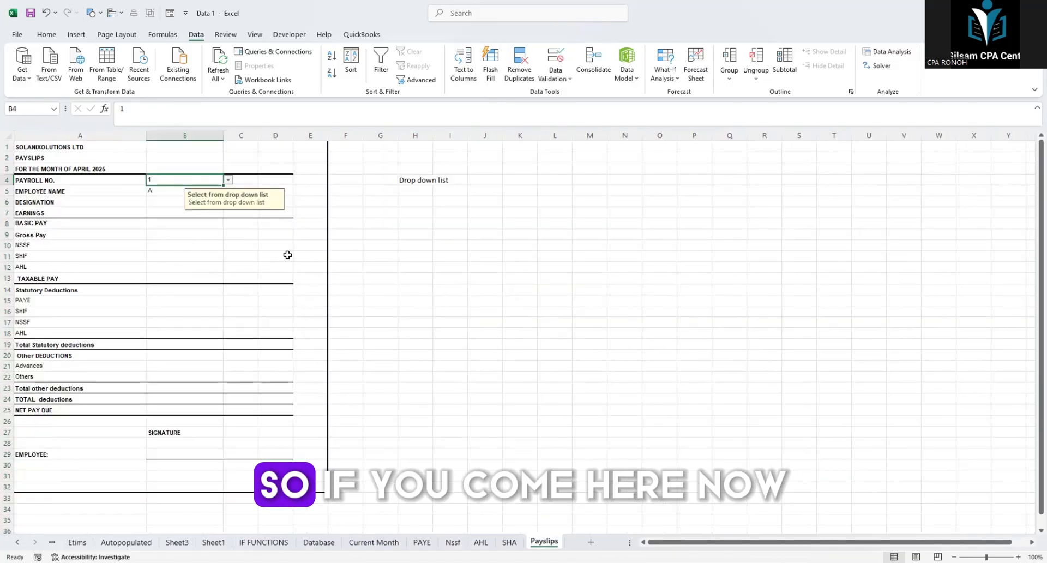
click(271, 226)
text(=)
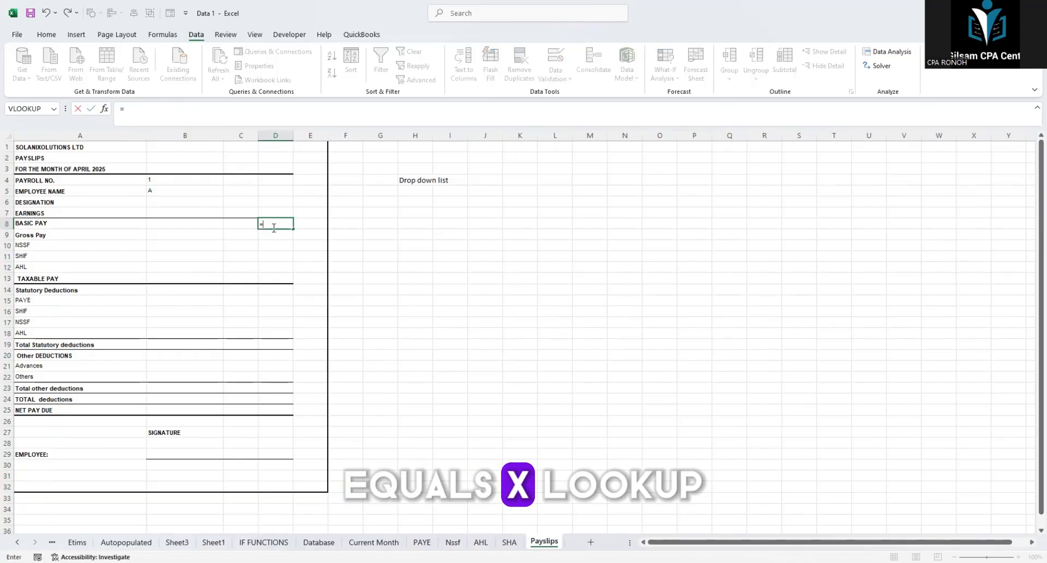
text(XLO)
key(Return)
key(Return)
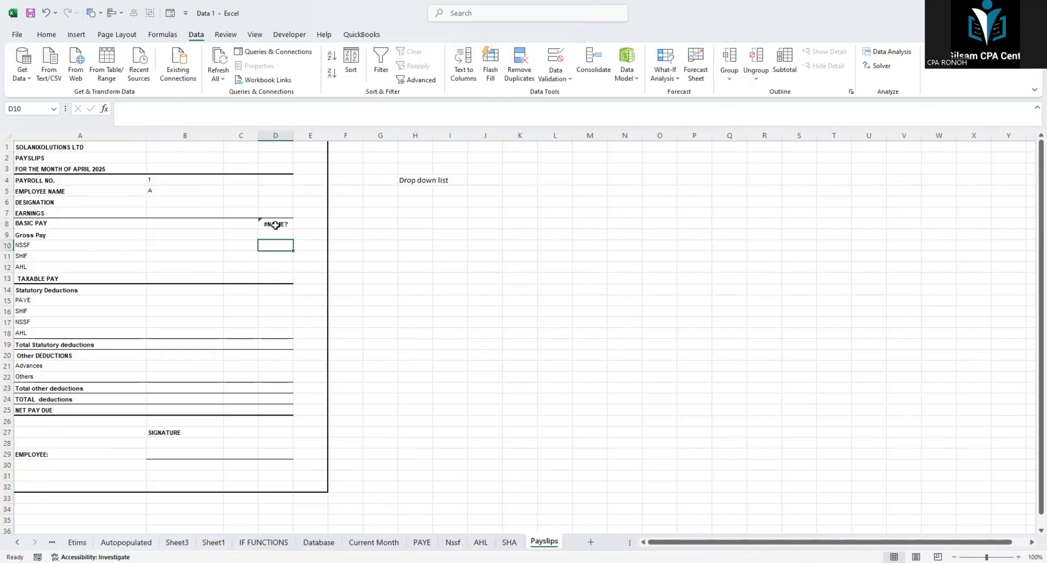
click(173, 116)
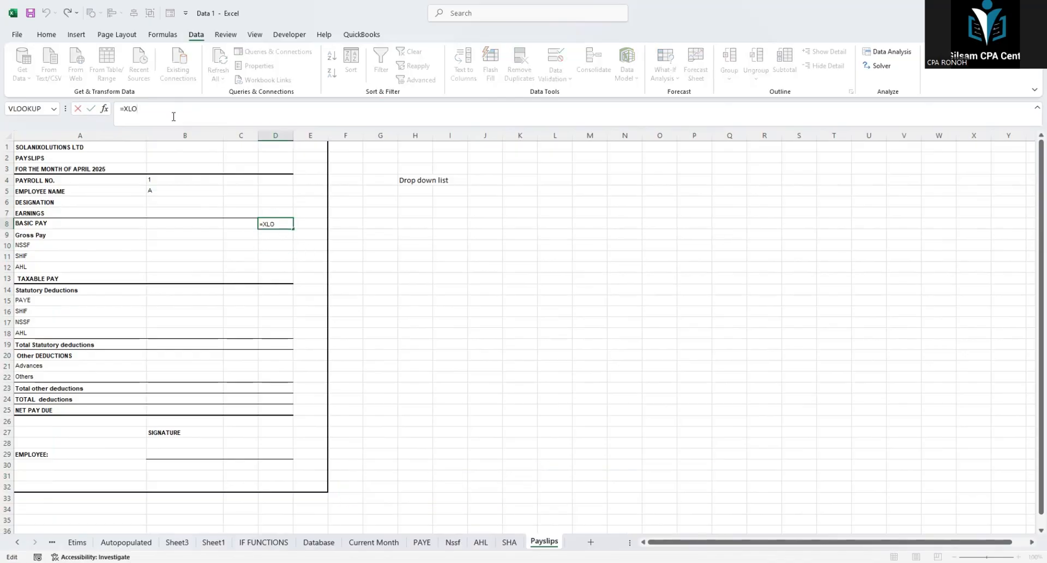
text(OK)
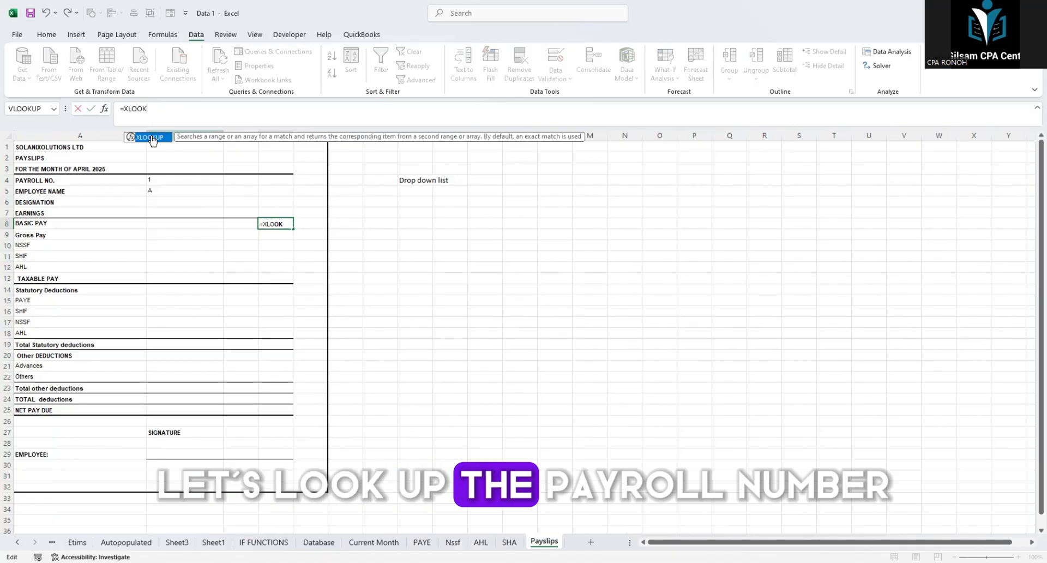
double_click(153, 138)
click(156, 181)
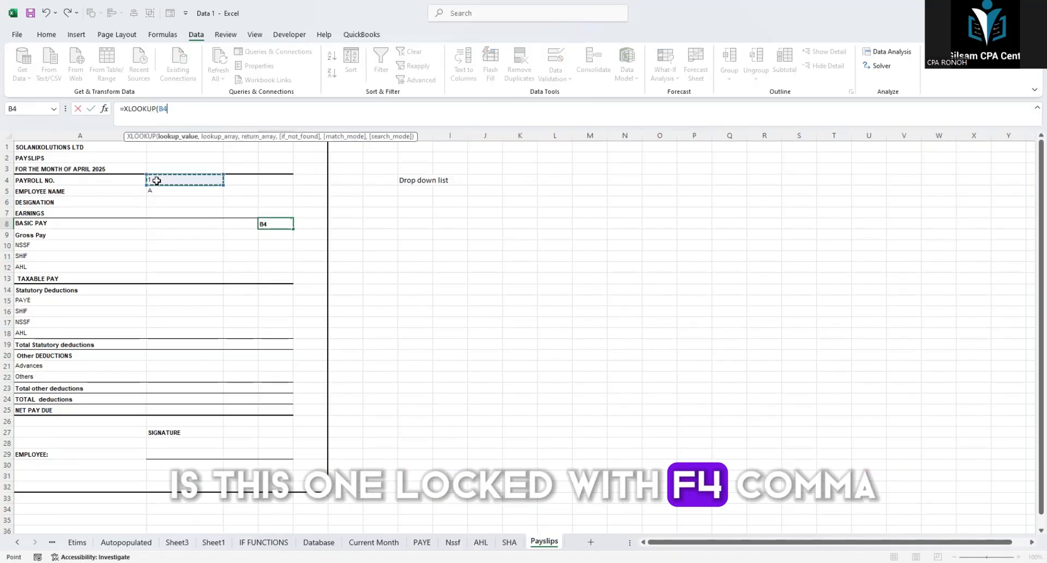
text(,)
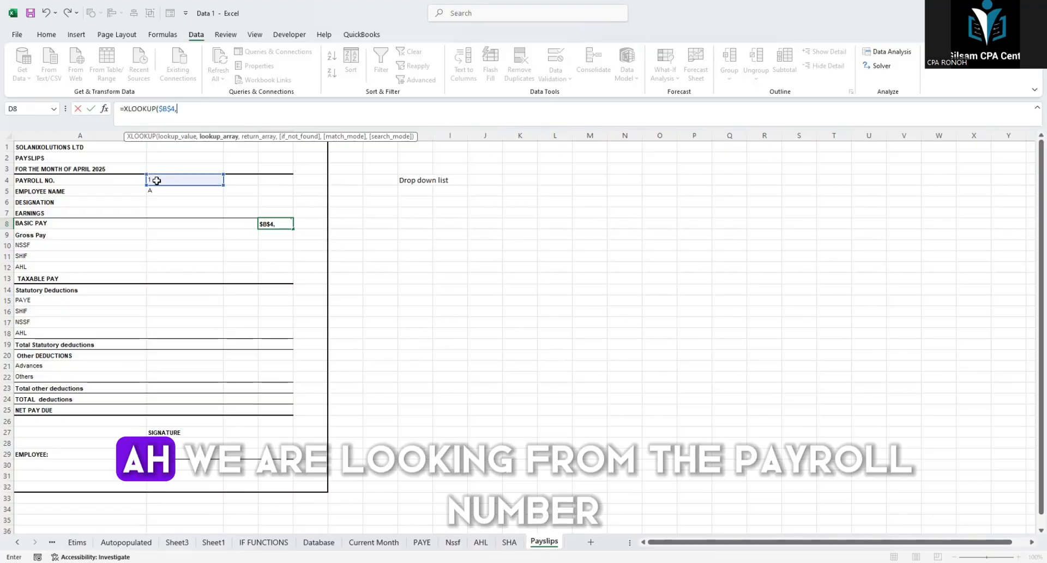
text(PN)
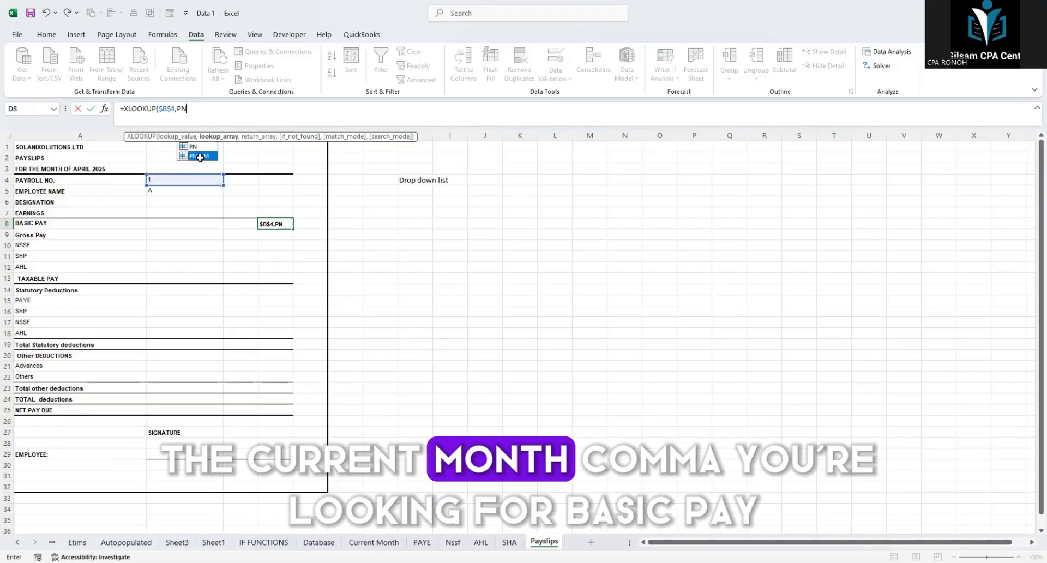
text(_CM,)
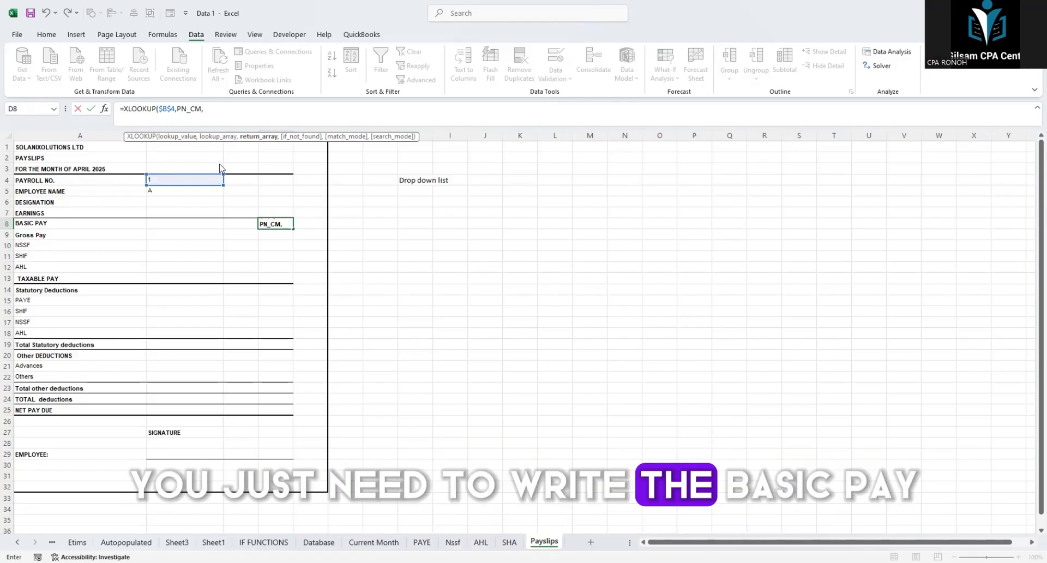
text(BAS)
Step: Complete the basic pay XLOOKUP with PN_CM as the lookup array and Basic_Pay as the return array
double_click(231, 166)
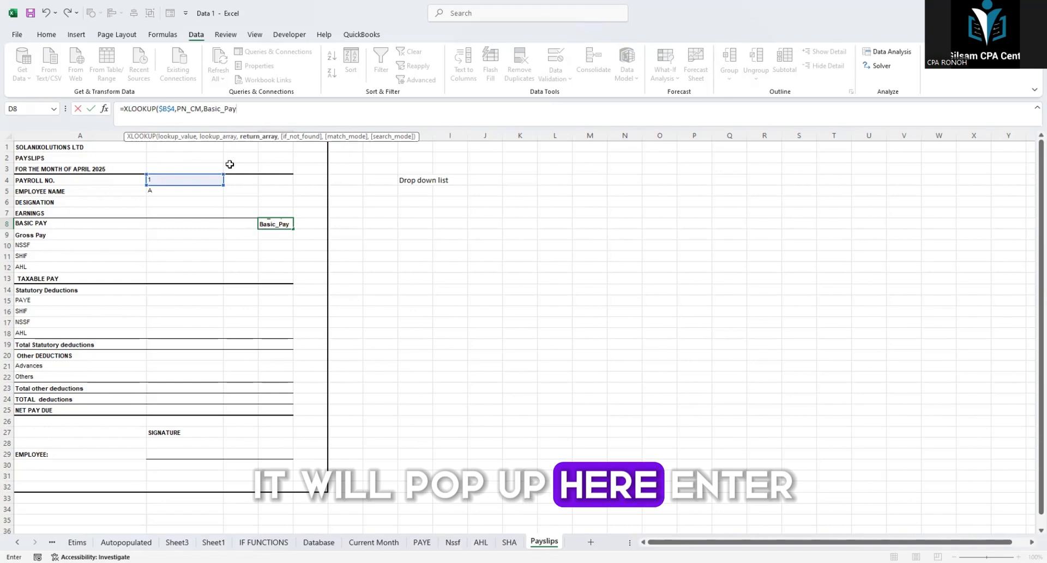
key(Return)
Step: Fill the basic pay formula from D8 down to the AHL row in D12
click(279, 225)
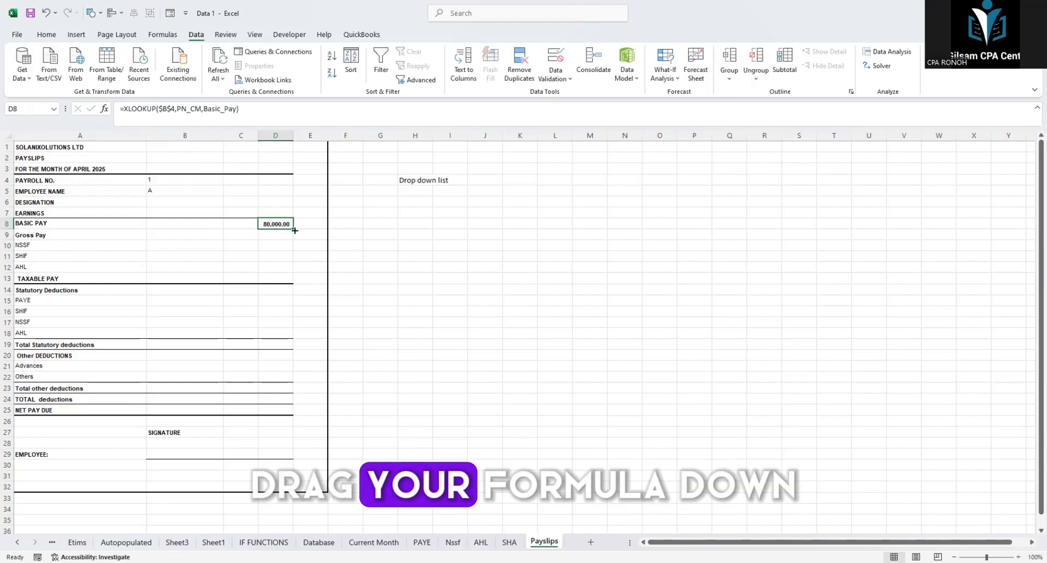
drag(292, 233, 294, 273)
click(380, 256)
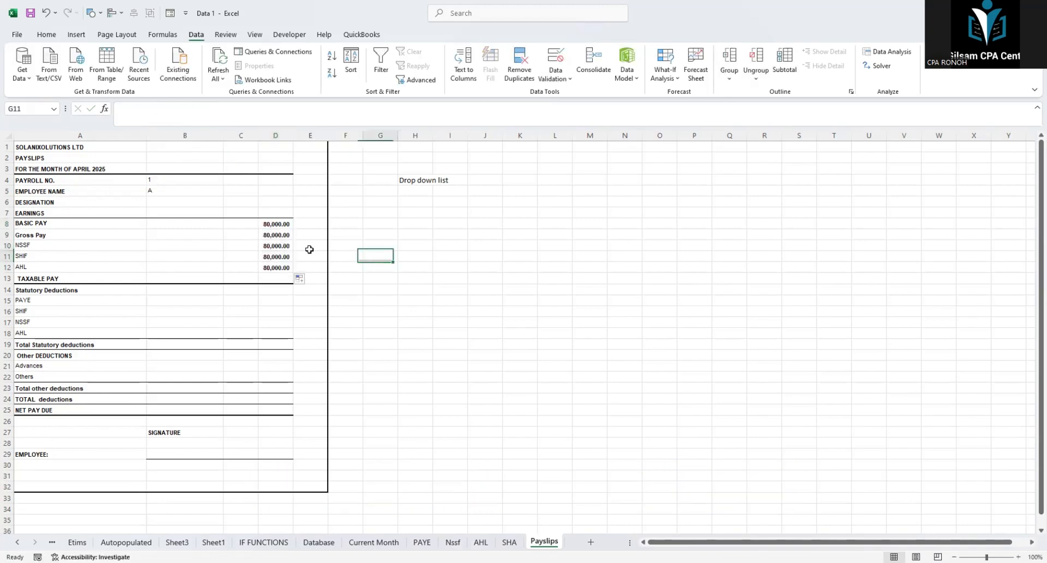
Step: Change the return array of the gross pay XLOOKUP in D9 to Nssf_Deductions
click(279, 238)
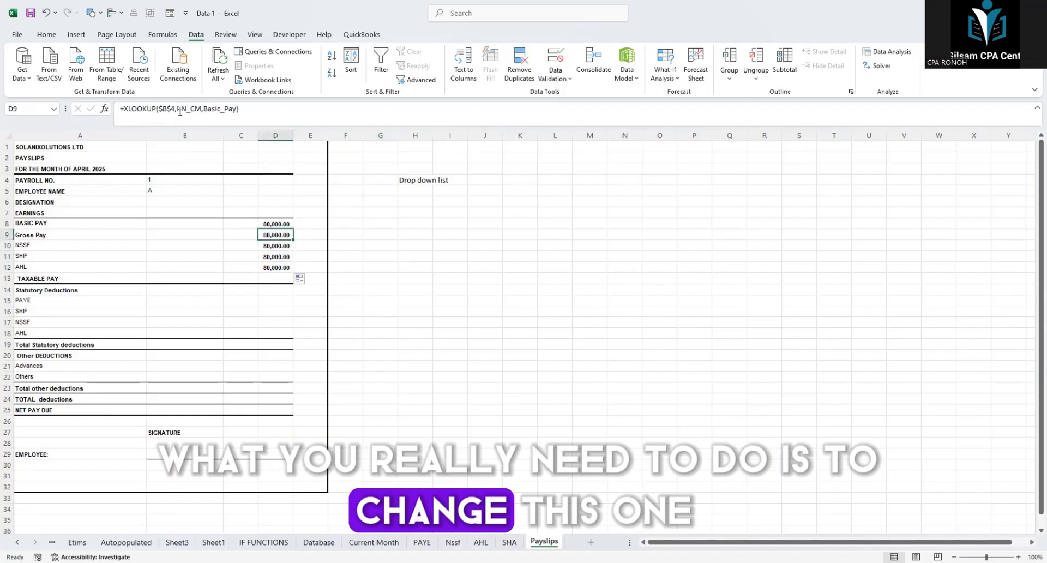
click(237, 108)
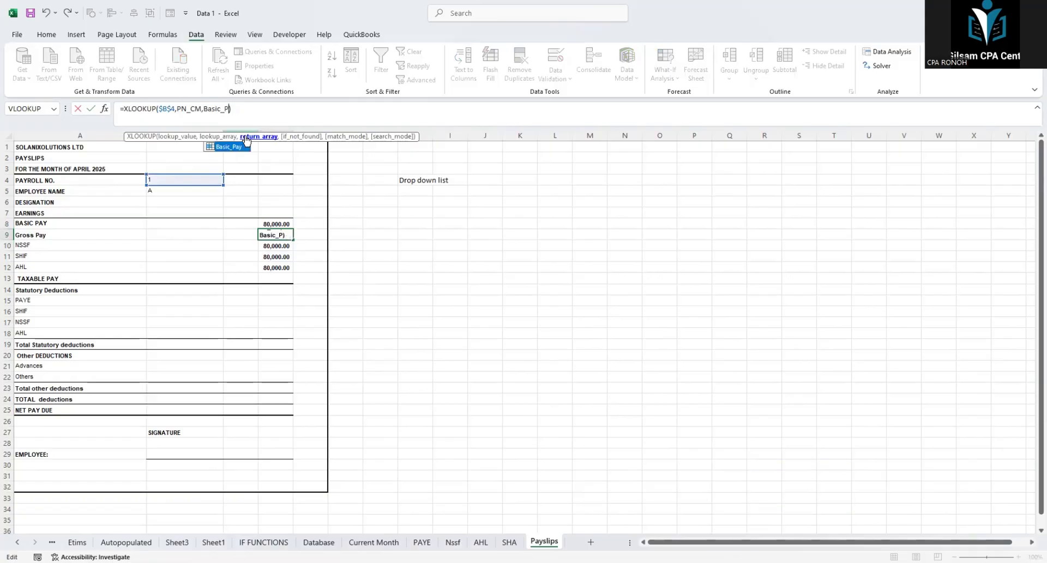
click(247, 138)
text(NS)
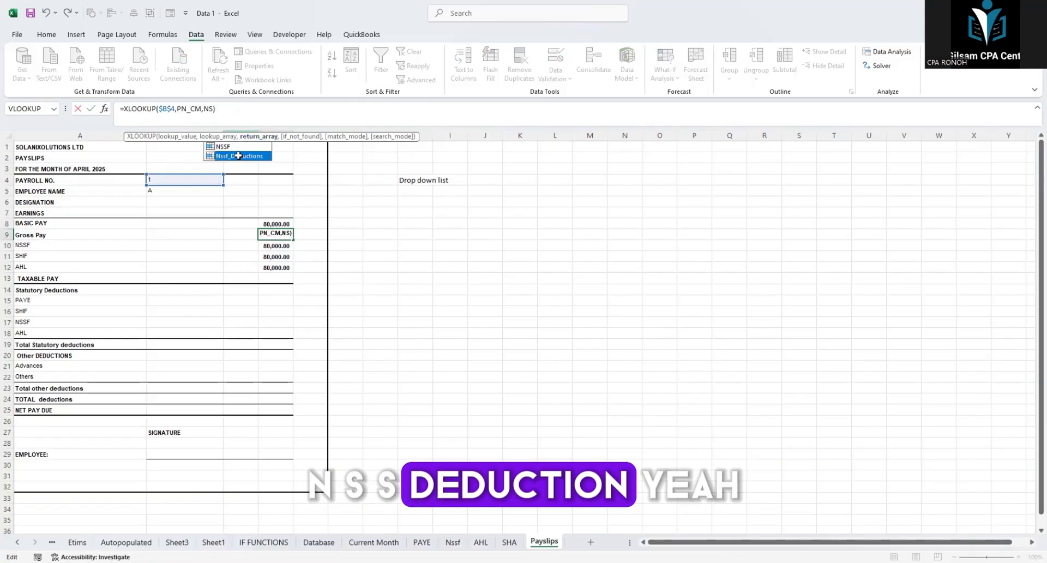
double_click(238, 156)
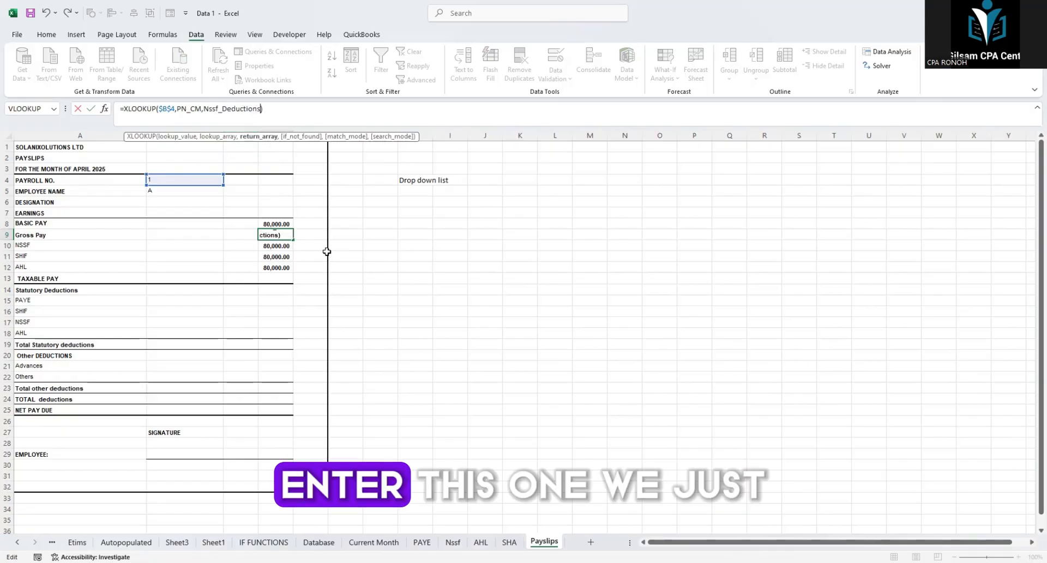
key(Return)
click(37, 247)
click(63, 236)
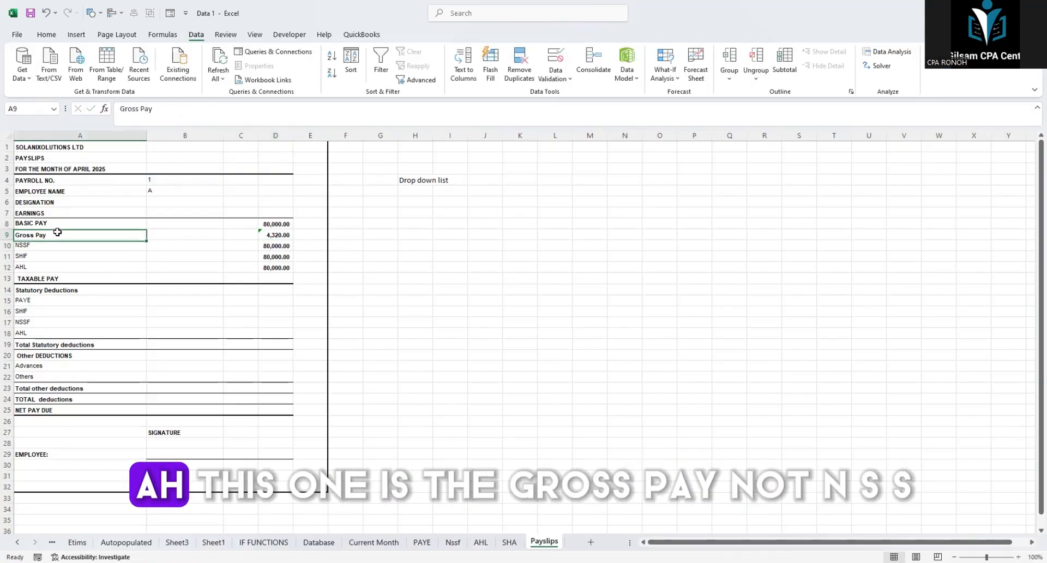
Step: Set the return array of the gross pay XLOOKUP in D9 to Gross_Pay
click(275, 235)
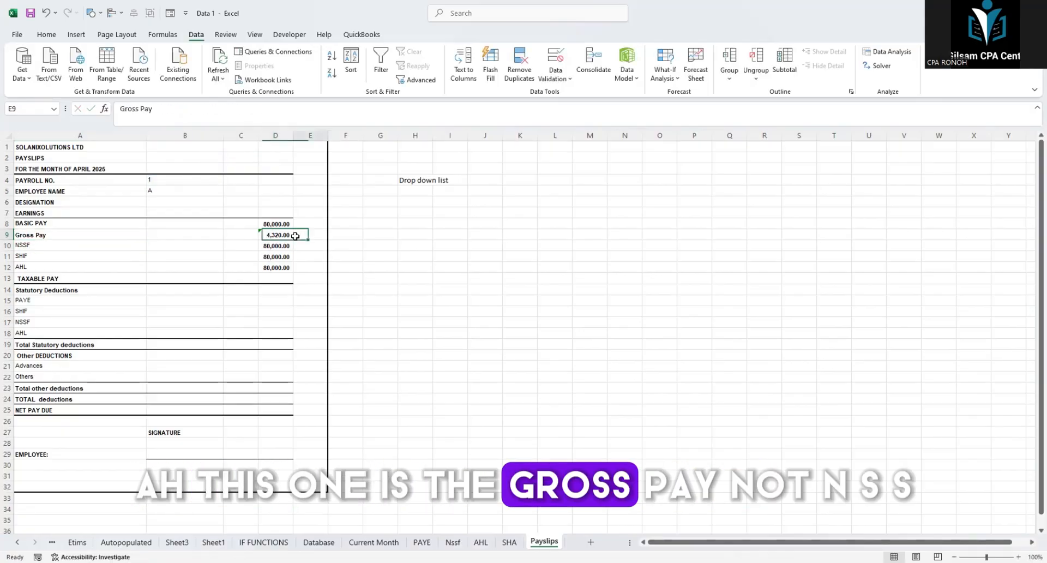
click(247, 121)
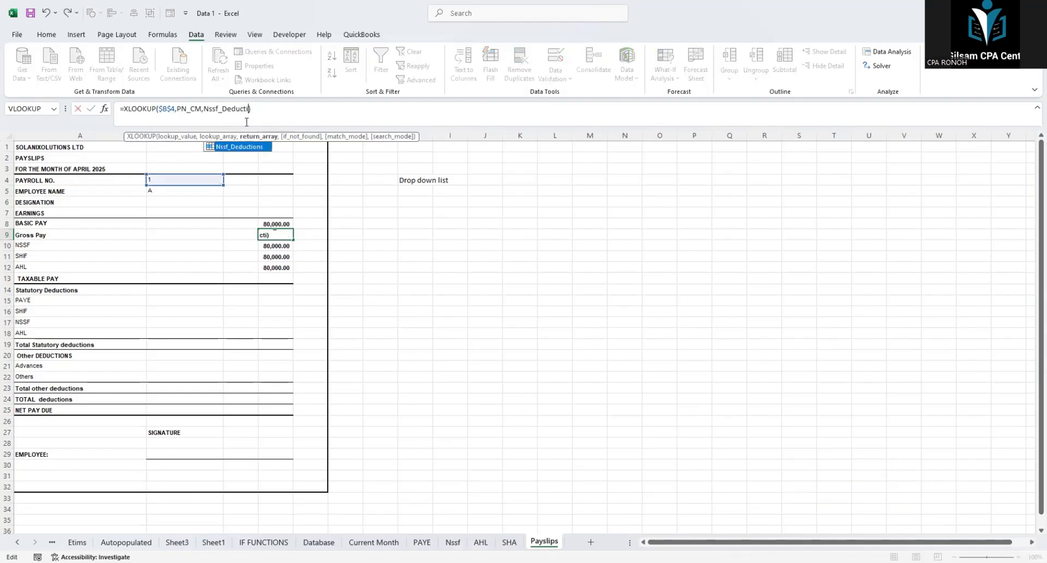
key(BackSpace)
key(BackSpace)
key(BackSpace)
key(BackSpace)
key(BackSpace)
key(BackSpace)
key(BackSpace)
key(BackSpace)
key(BackSpace)
key(BackSpace)
key(BackSpace)
key(BackSpace)
key(BackSpace)
key(BackSpace)
key(BackSpace)
text(GR)
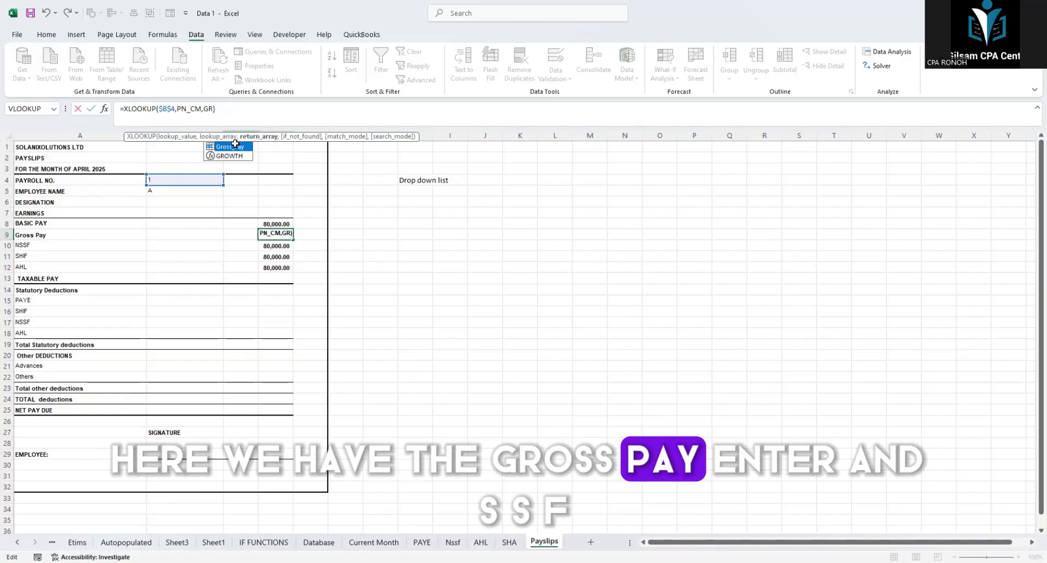
double_click(235, 146)
key(Return)
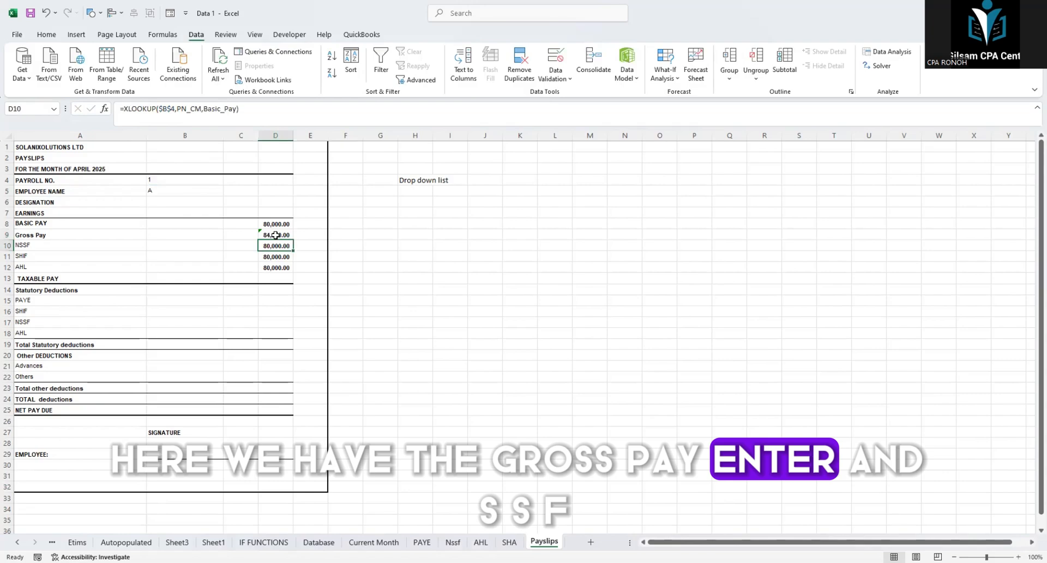
Step: Set the return arrays of the NSSF, SHIF and AHL XLOOKUPs in D10:D12 to Nssf_Deductions, Sha and AHL respectively
click(230, 115)
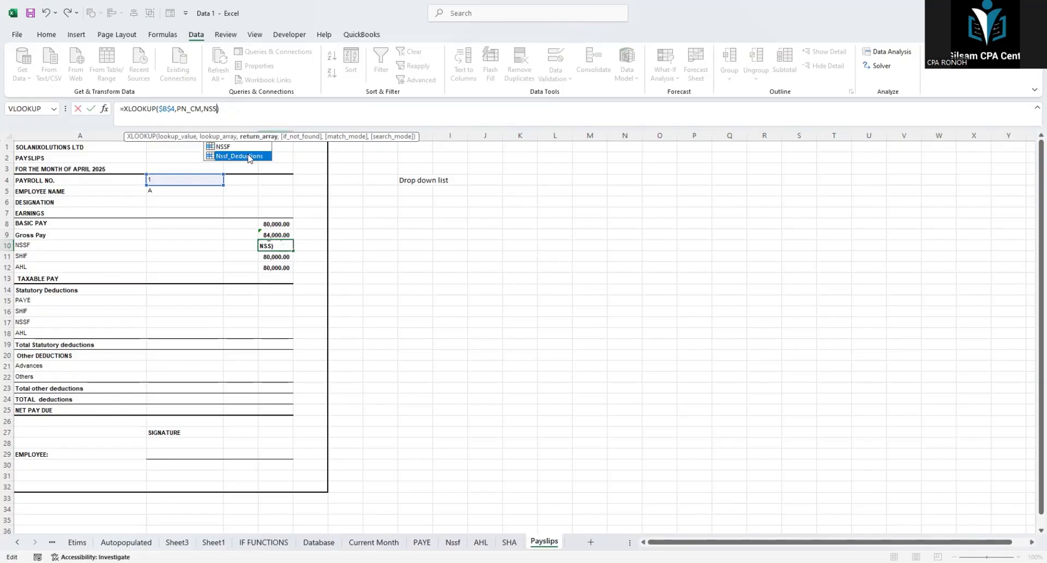
key(Return)
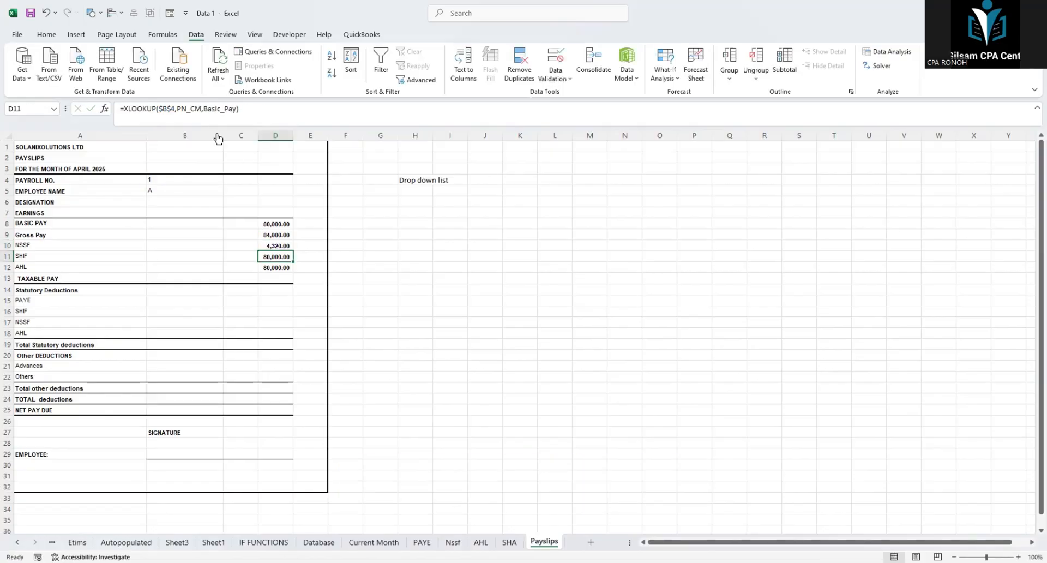
double_click(220, 109)
text(SHA)
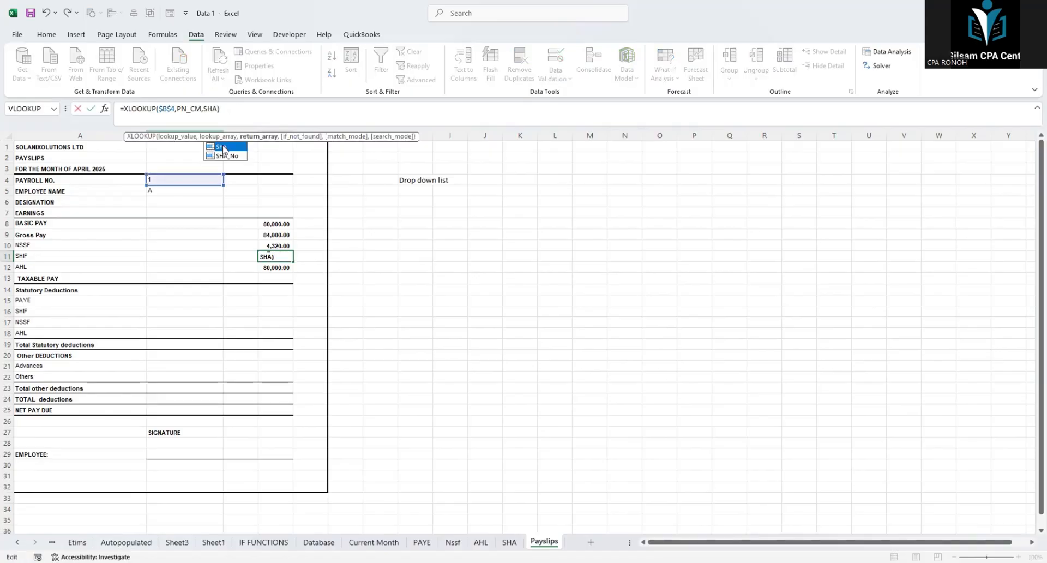
key(Return)
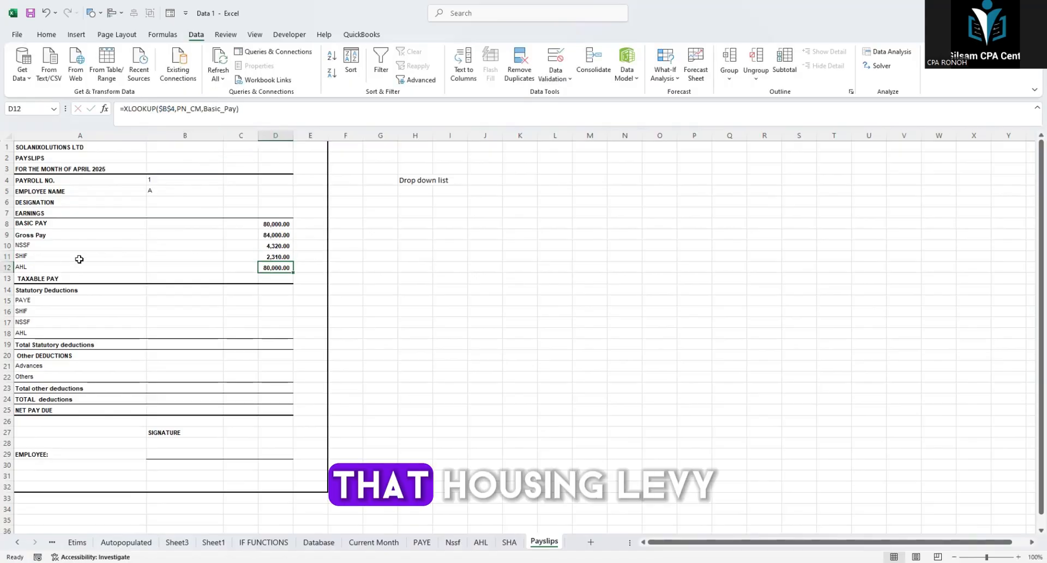
click(234, 116)
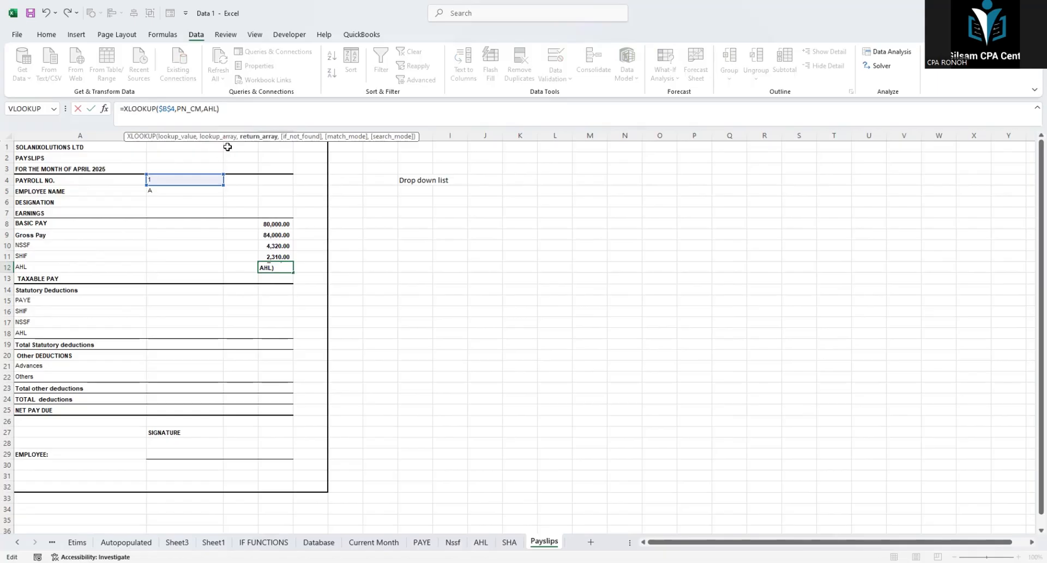
key(Return)
Step: Calculate taxable pay in D13 as gross pay less NSSF, SHIF and AHL with =D9-D10-D11-D12
click(43, 276)
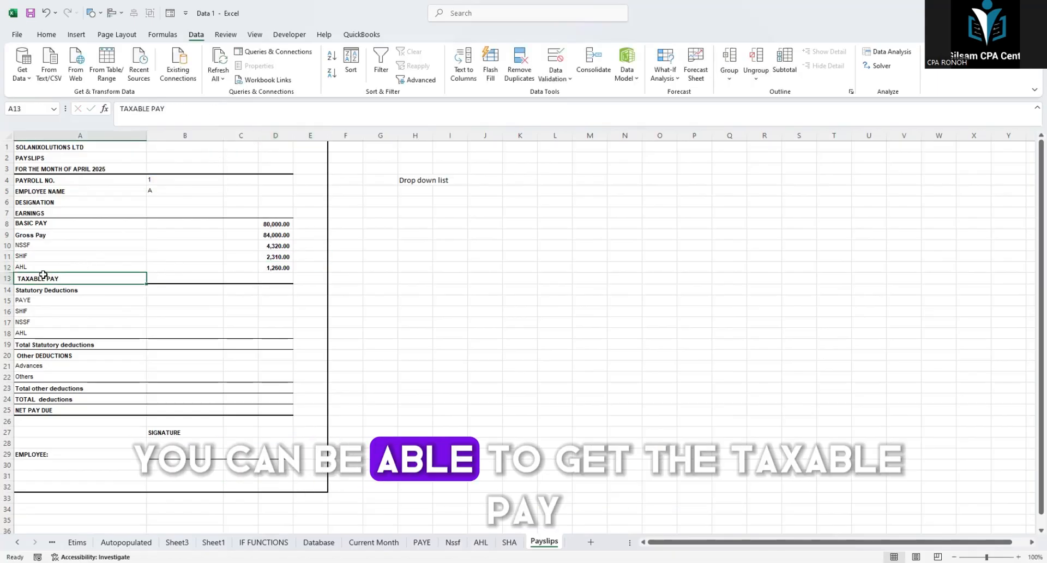
click(276, 267)
click(275, 277)
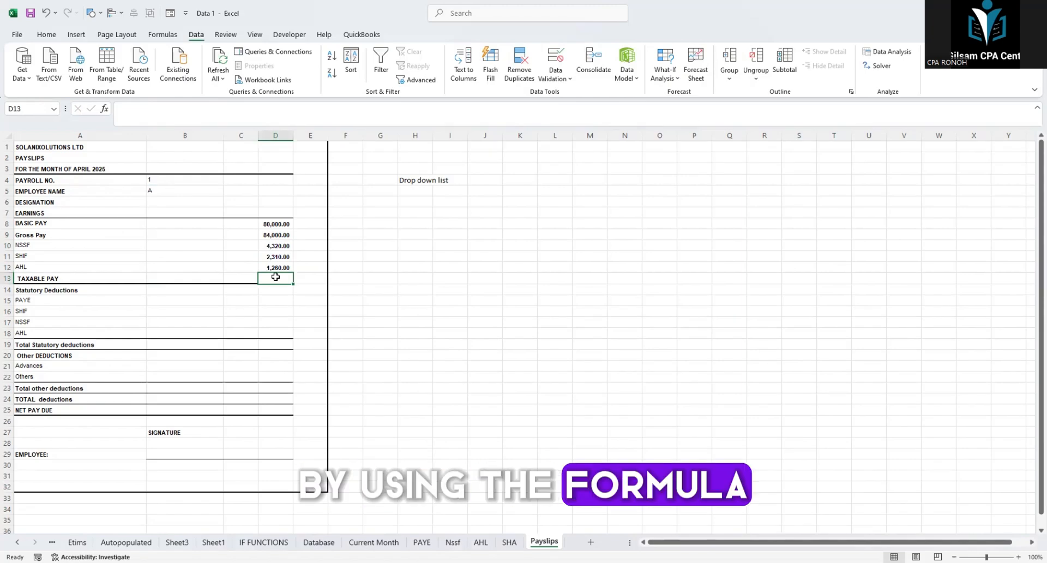
text(=)
click(273, 236)
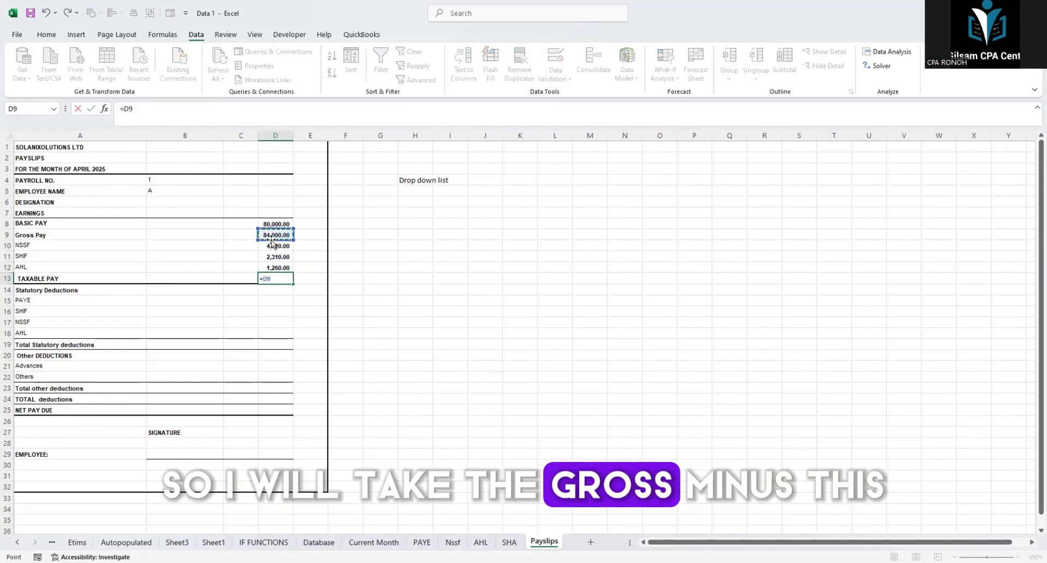
text(-)
click(272, 245)
text(-)
click(278, 256)
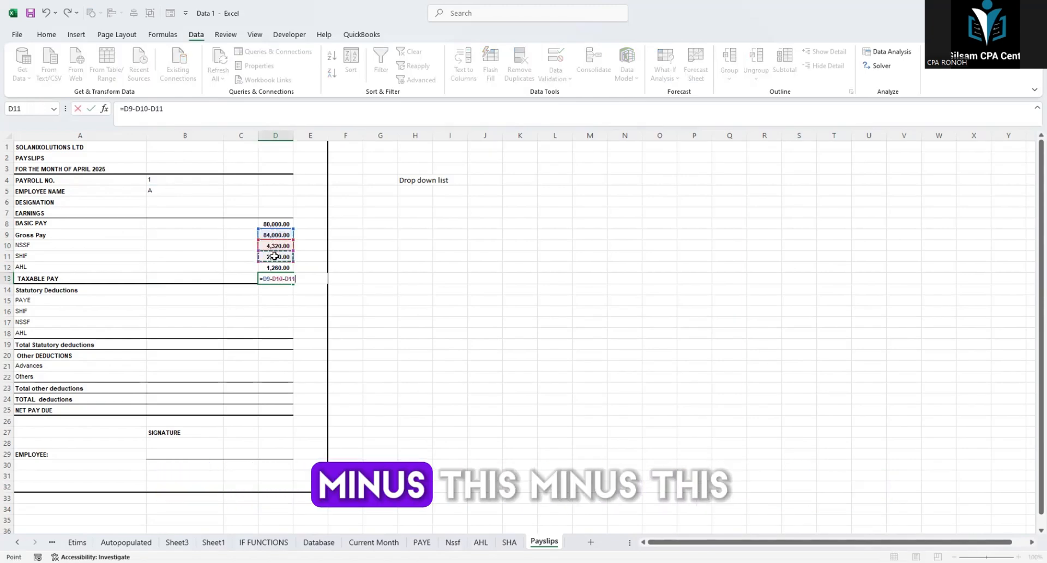
text(-)
click(281, 264)
key(Return)
Step: Link the SHIF amount under Statutory Deductions in D16 to the SHIF amount in D11
drag(275, 277, 93, 275)
click(88, 299)
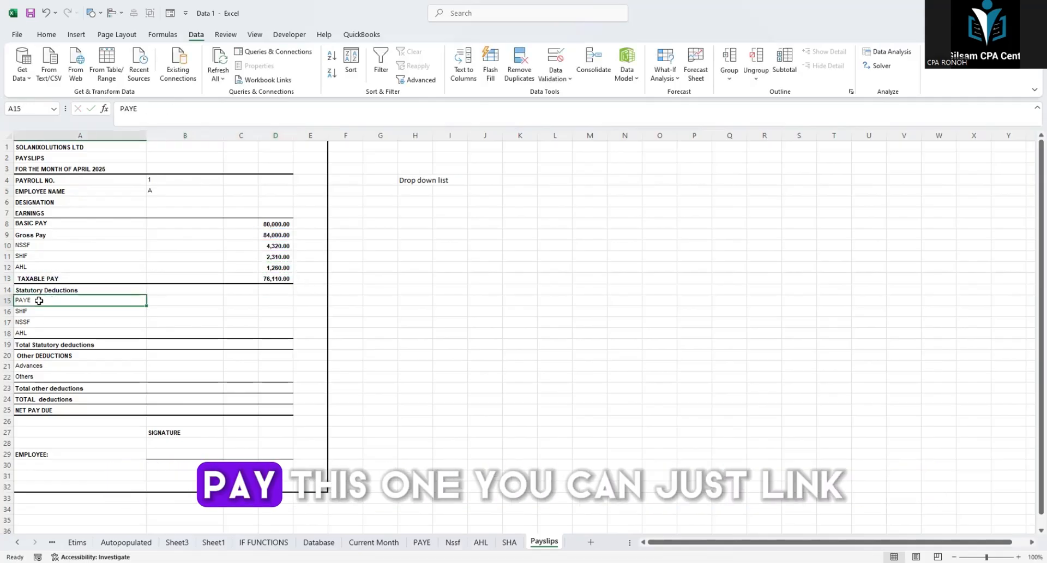
drag(42, 311, 250, 309)
click(270, 310)
text(=)
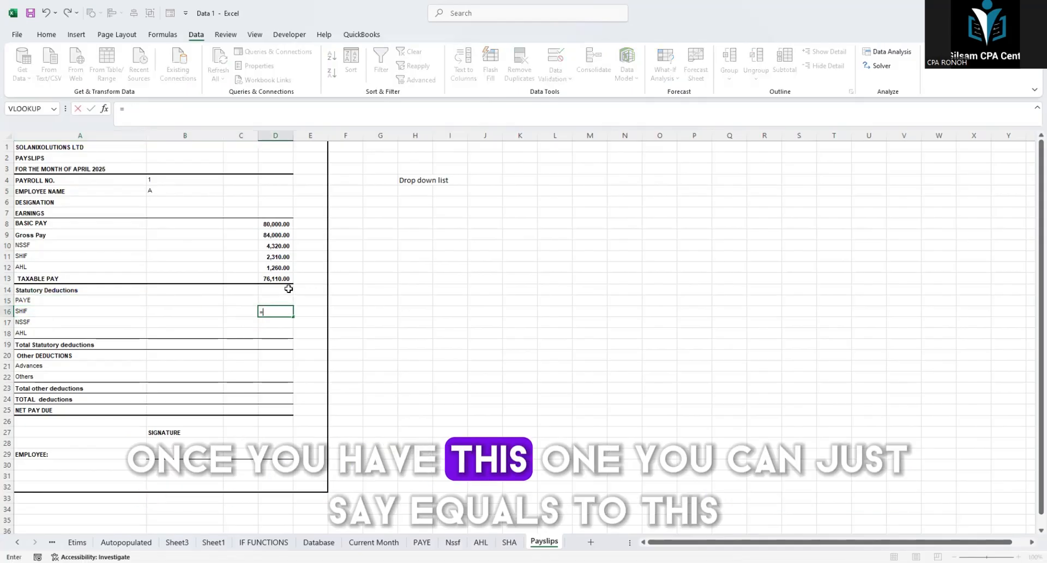
click(287, 254)
key(Return)
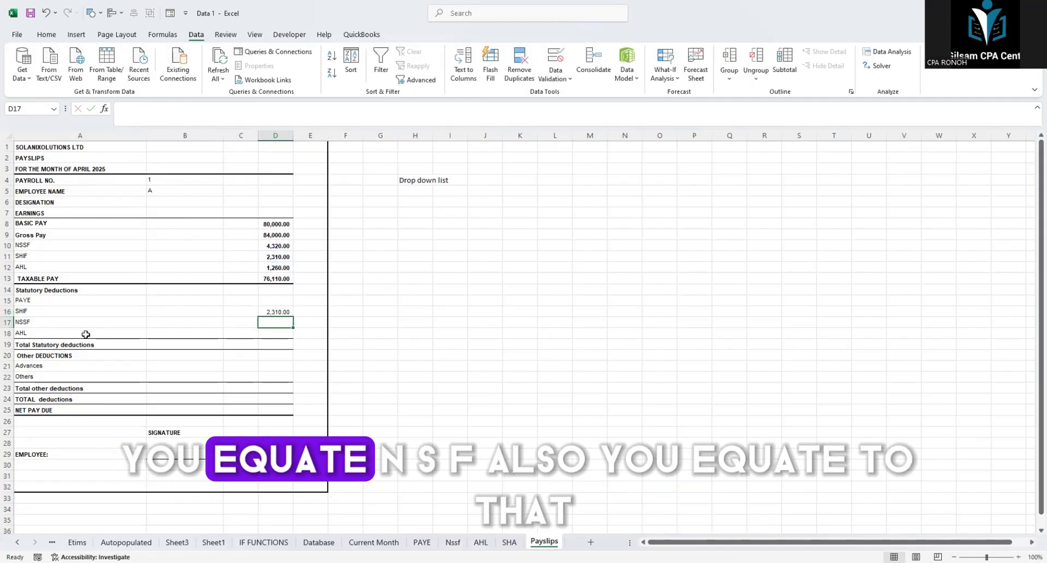
Step: Link the NSSF and AHL amounts under Statutory Deductions in D17 and D18 to D10 and D12 respectively
text(=)
click(274, 245)
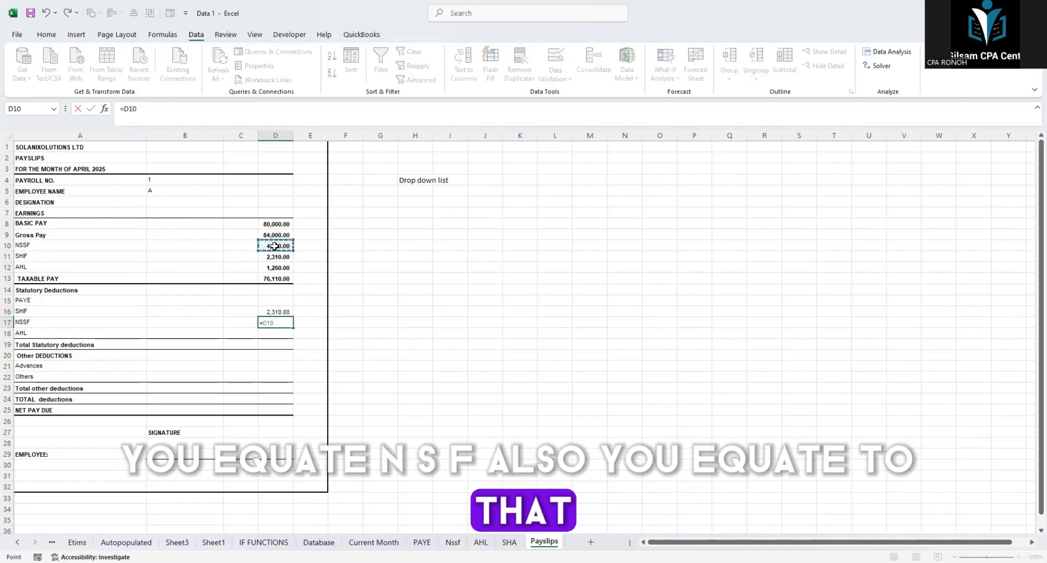
key(Return)
text(=)
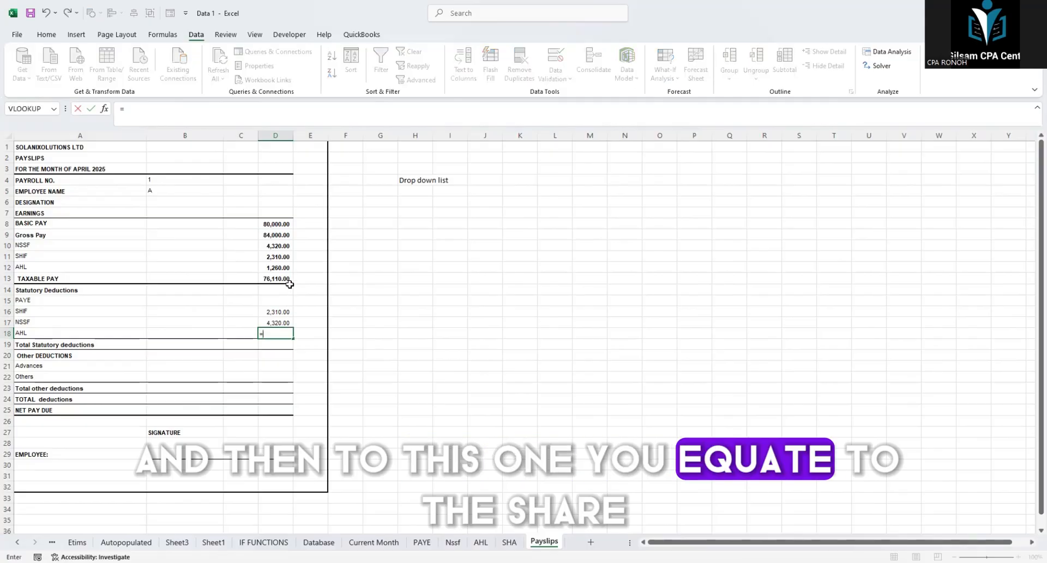
click(277, 267)
key(Return)
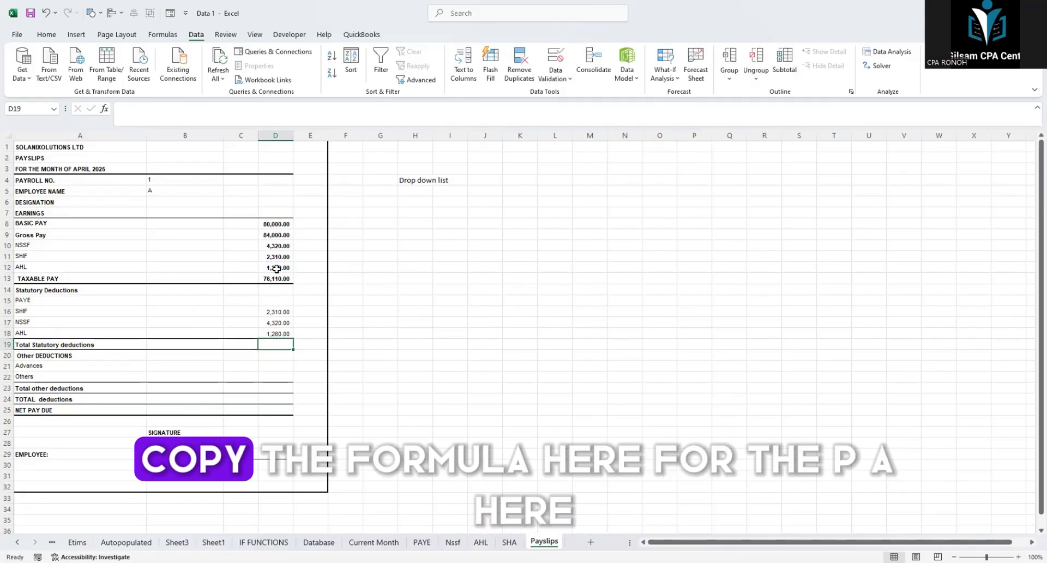
Step: Copy the NSSF XLOOKUP formula from D10 into the PAYE cell D15
click(273, 246)
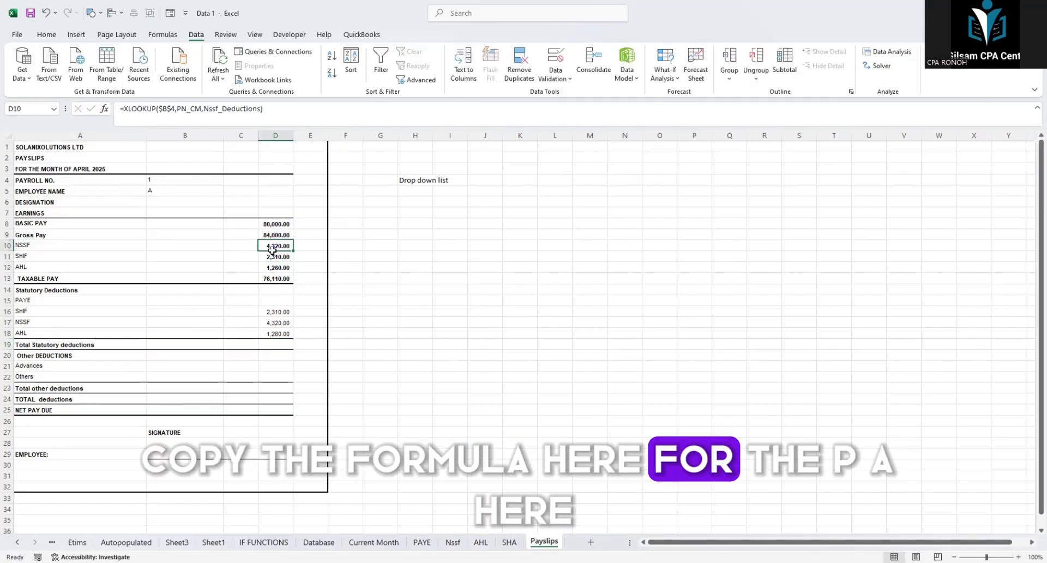
key(ctrl+c)
click(275, 301)
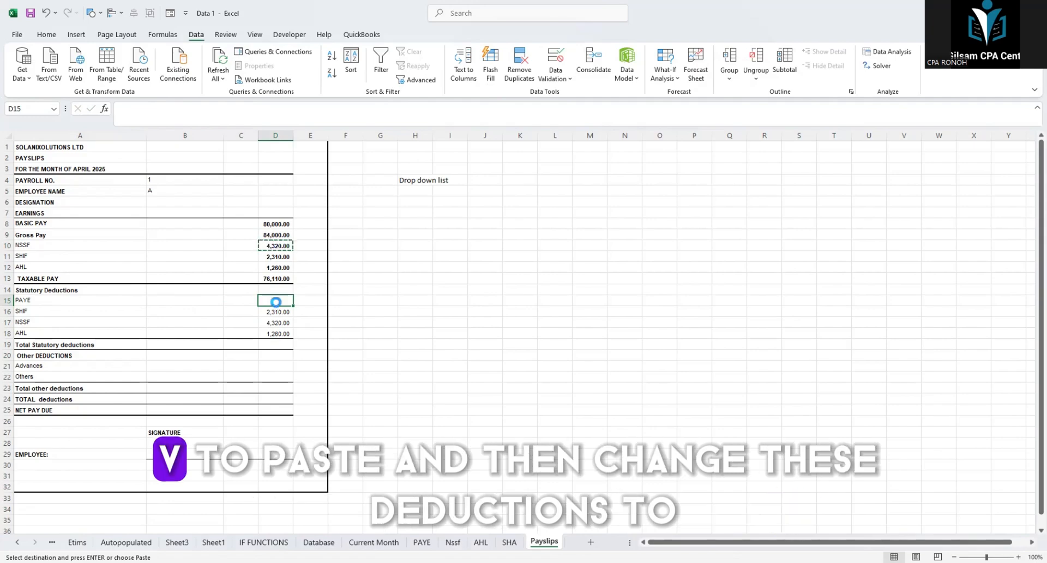
key(ctrl+v)
click(423, 299)
click(268, 302)
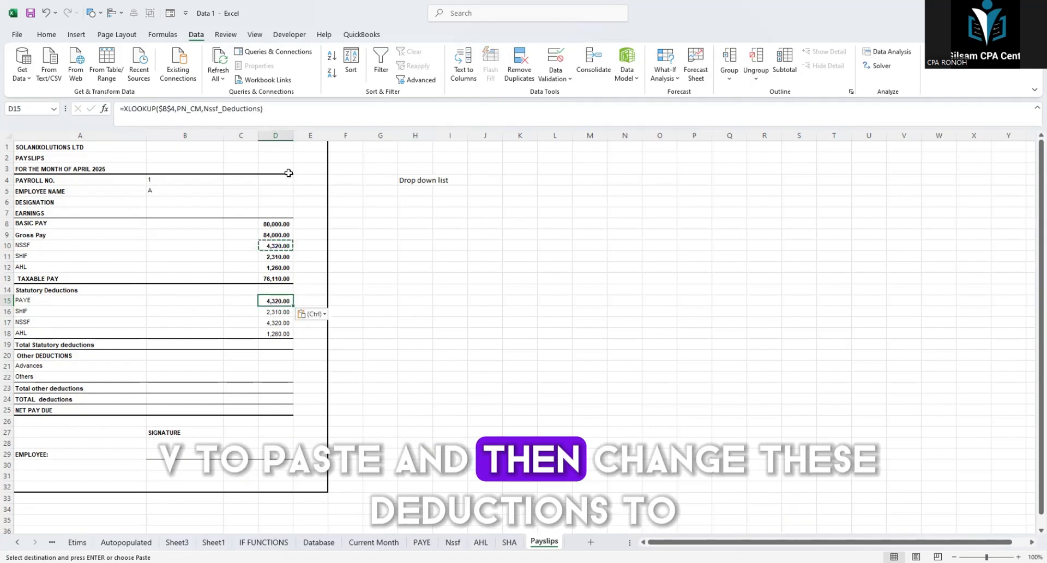
Step: Set the return array of the PAYE XLOOKUP in D15 to Net_Paye
click(259, 110)
key(BackSpace)
key(BackSpace)
key(BackSpace)
key(BackSpace)
key(BackSpace)
key(BackSpace)
key(BackSpace)
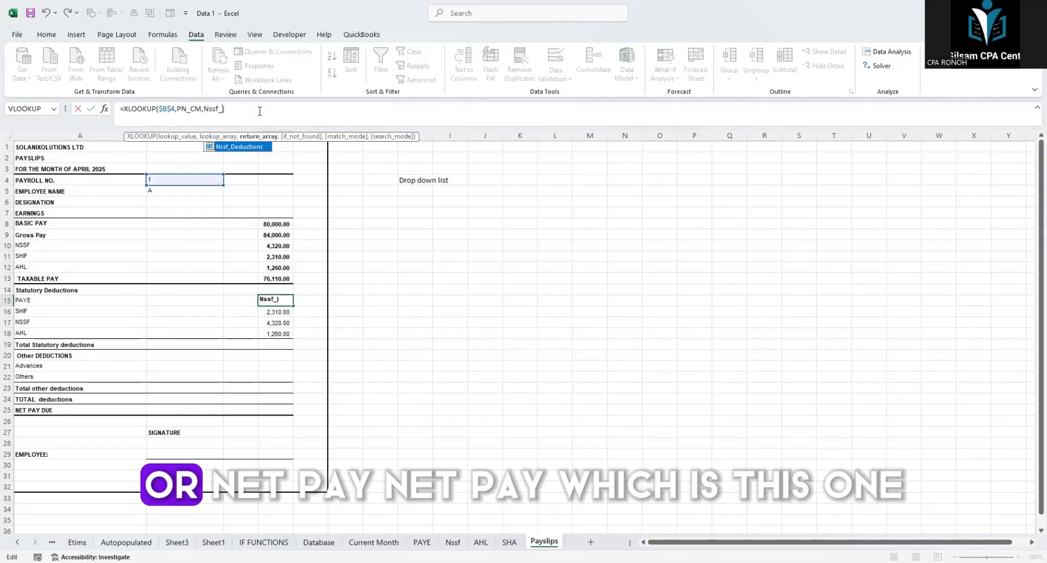
key(BackSpace)
key(BackSpace)
key(BackSpace)
key(BackSpace)
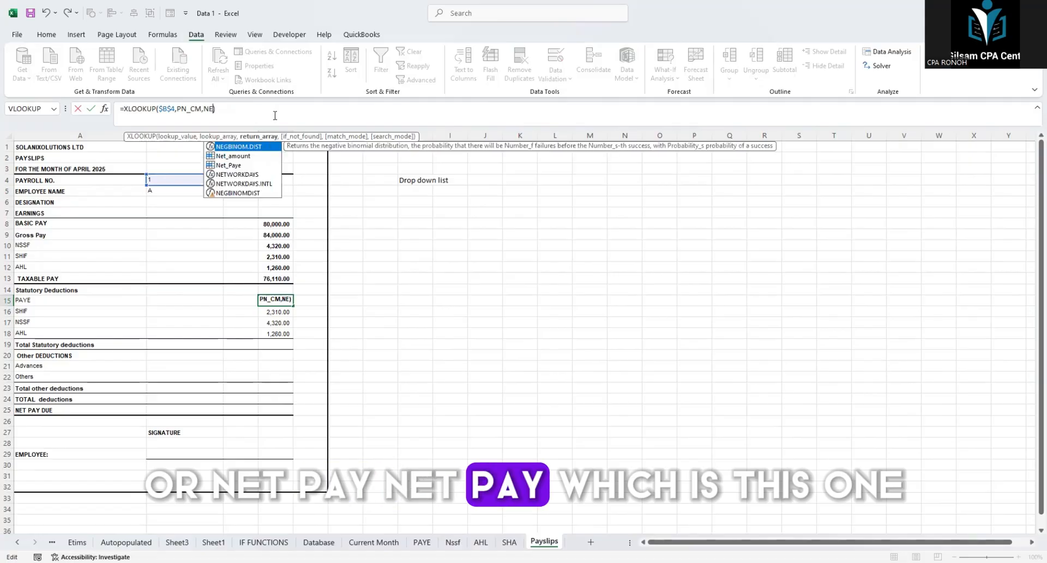
double_click(235, 163)
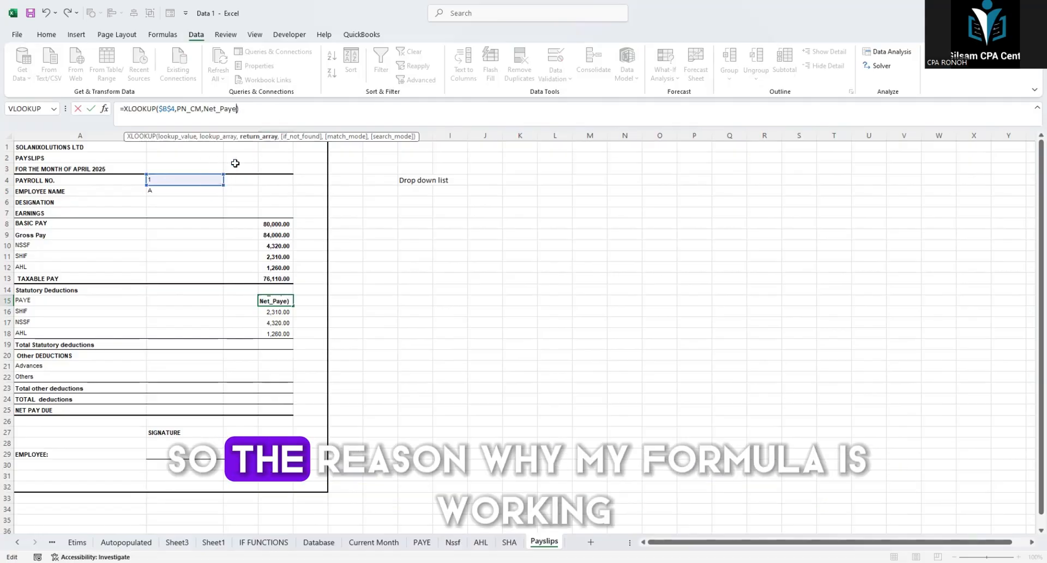
click(401, 287)
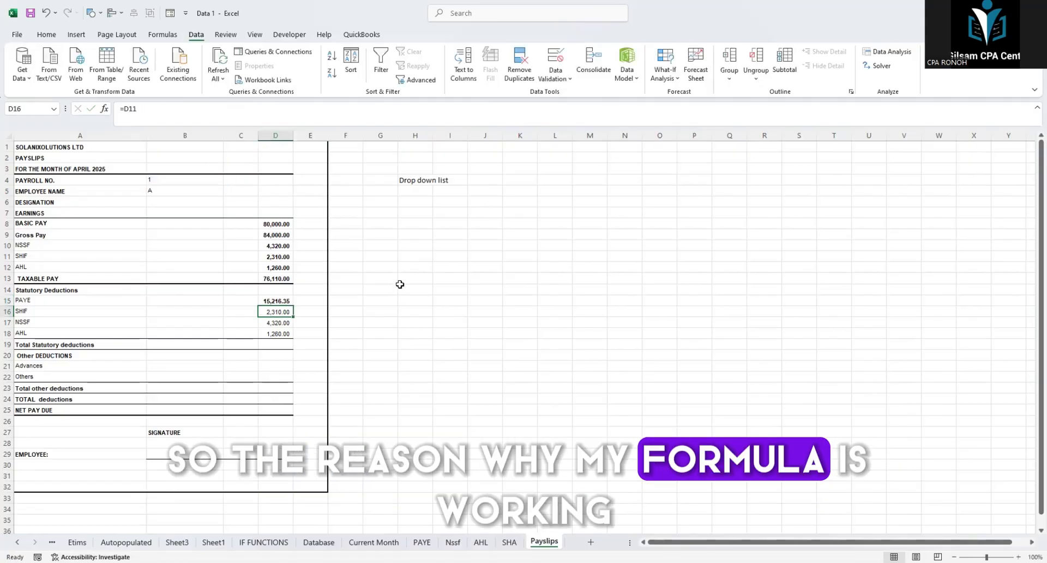
Step: Examine the locked payroll number reference $B$4 in the PAYE formula and the empty Advances row under Other Deductions
click(273, 224)
click(171, 182)
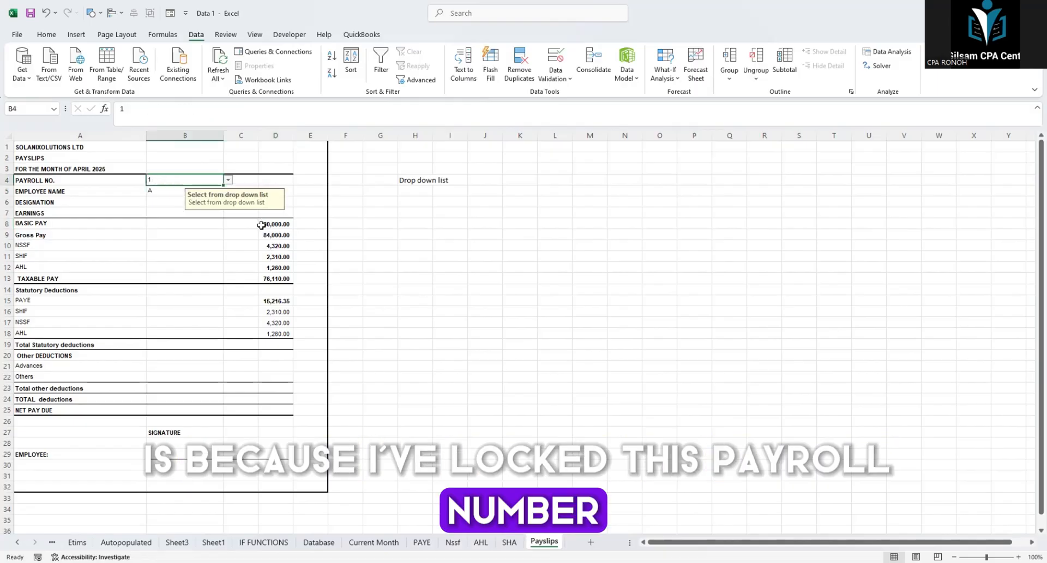
click(275, 300)
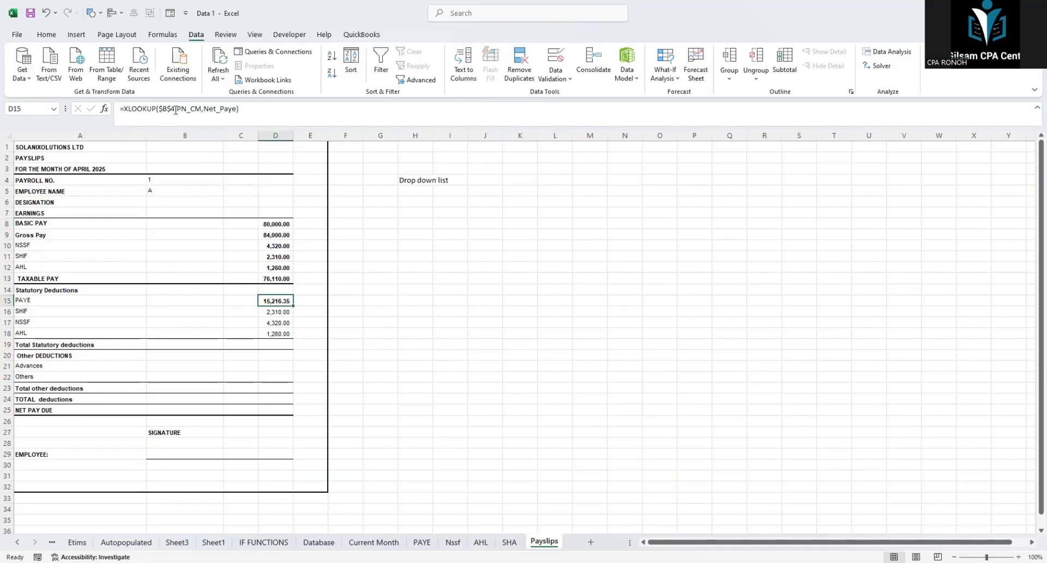
drag(175, 110, 160, 109)
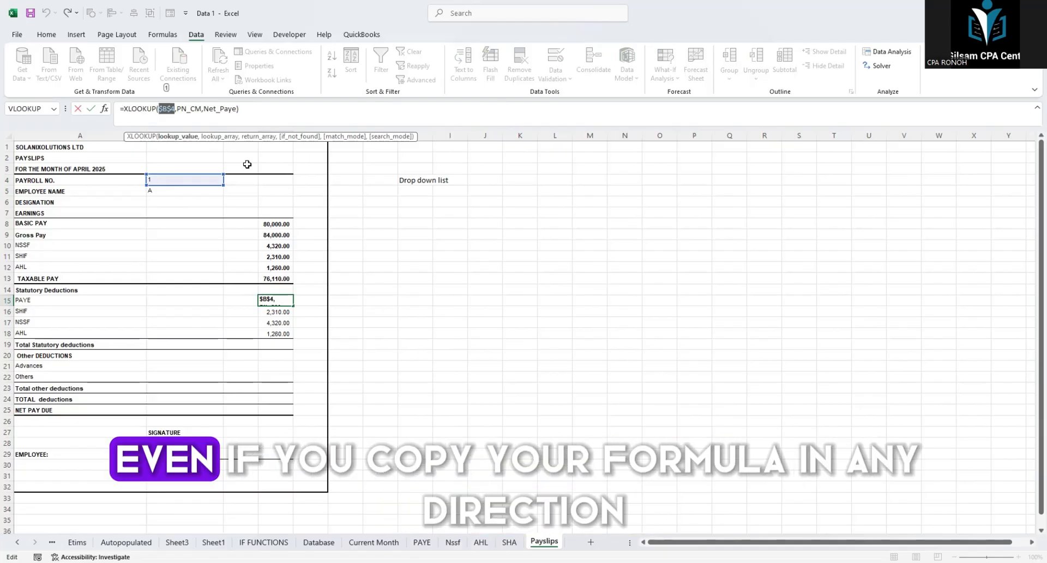
key(Return)
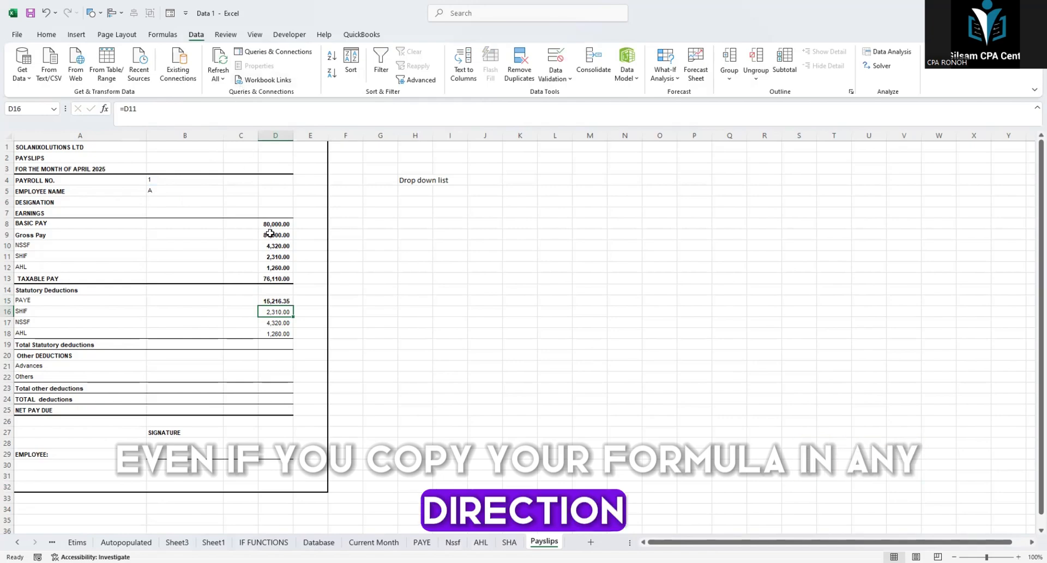
click(356, 315)
click(282, 312)
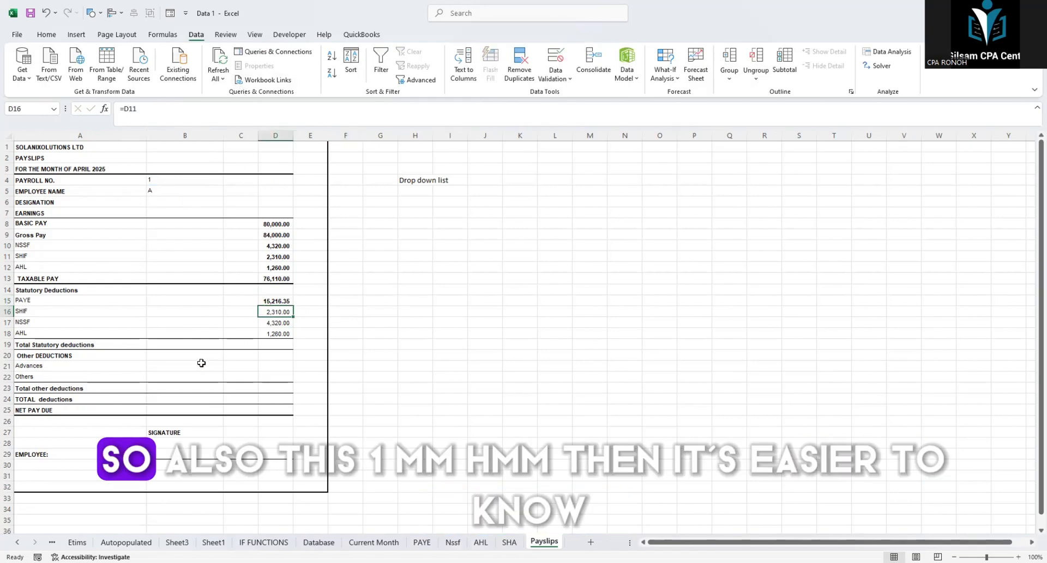
click(43, 369)
click(276, 367)
click(271, 305)
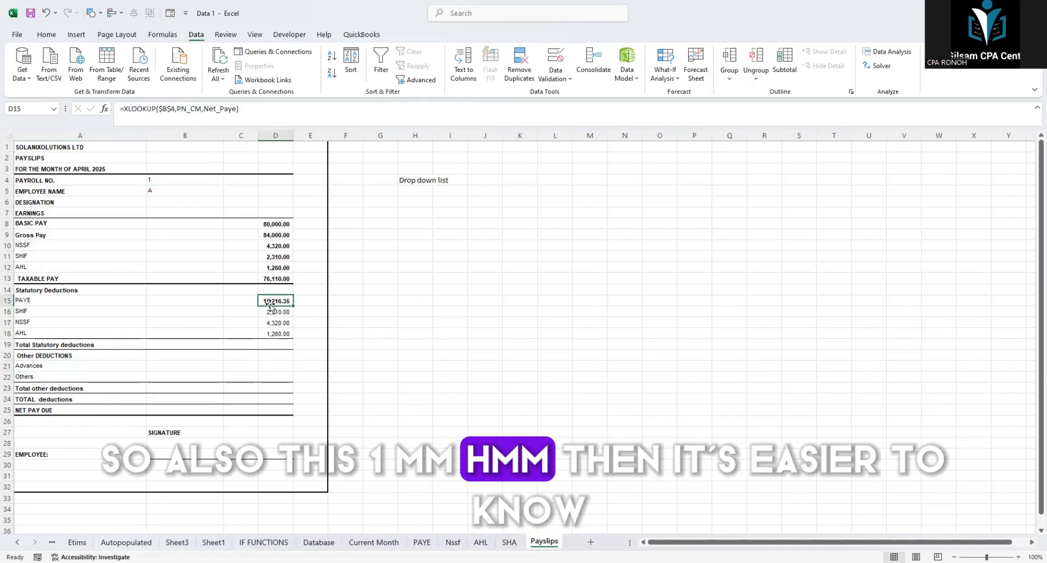
click(271, 355)
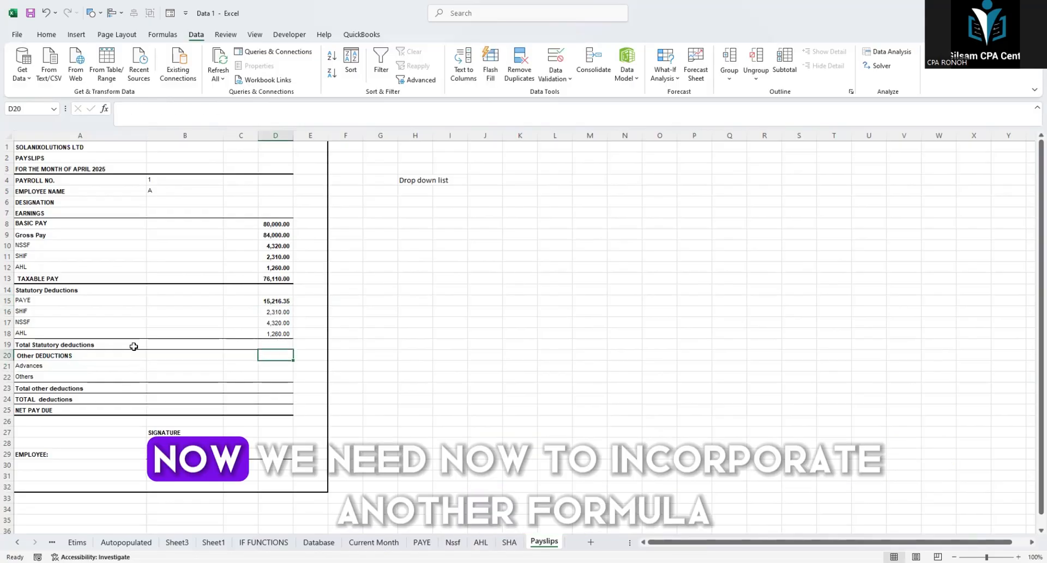
drag(37, 361, 257, 371)
click(271, 368)
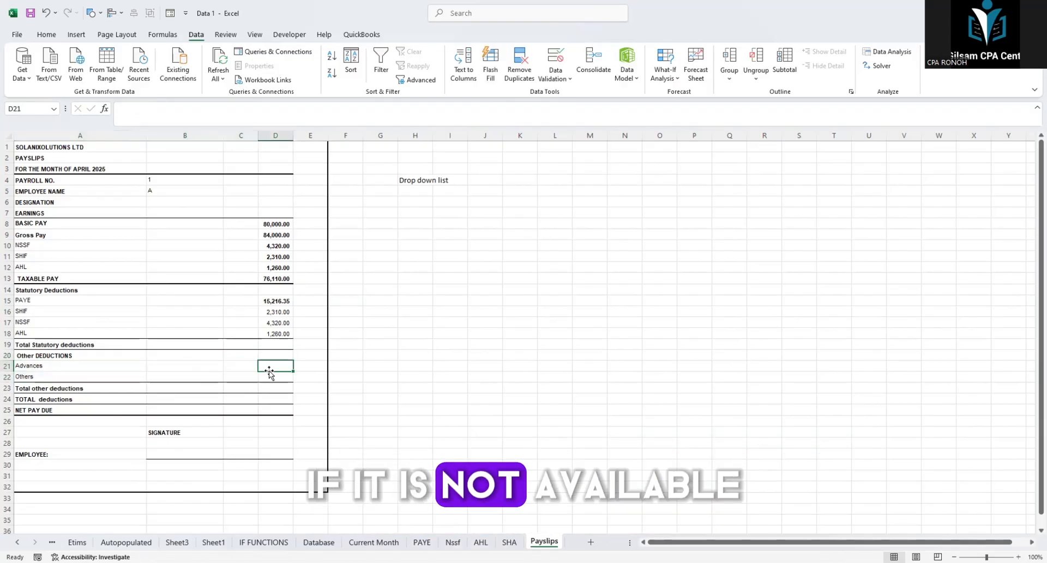
Step: Insert two blank columns before the Net Pay column on the Current Month sheet
click(374, 541)
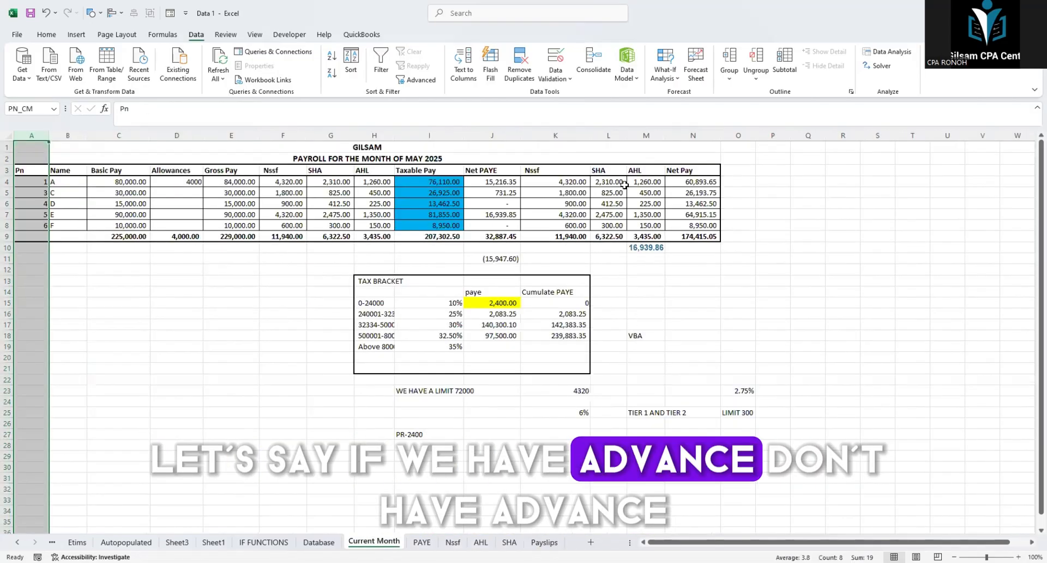
click(683, 131)
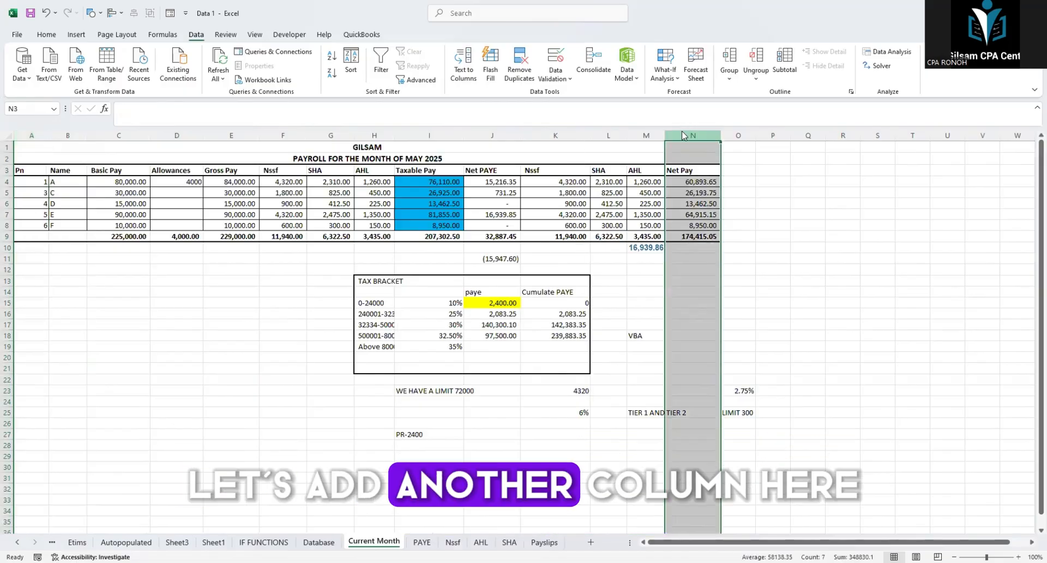
right_click(683, 131)
click(714, 236)
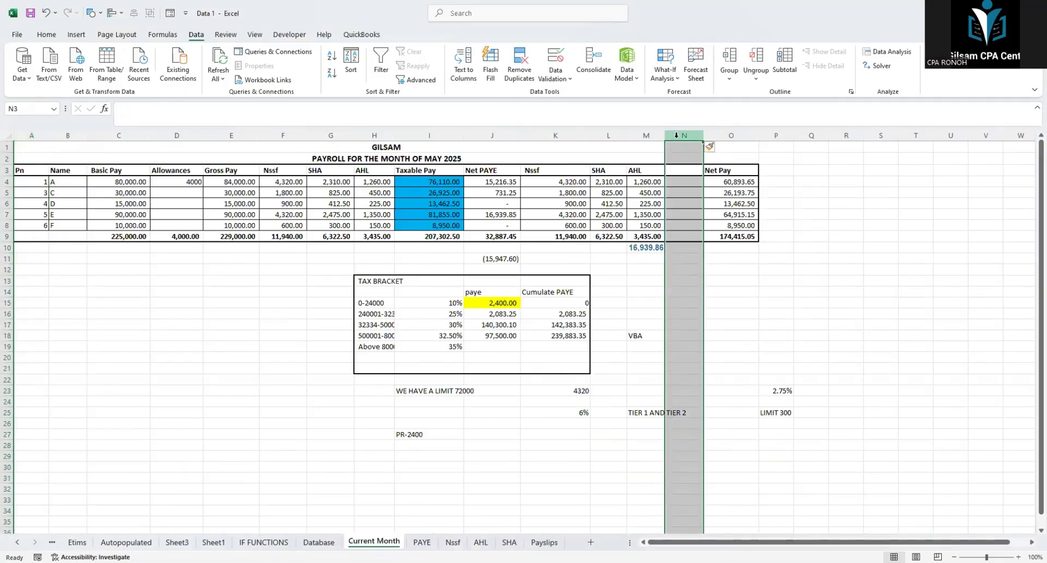
right_click(676, 136)
click(709, 240)
Step: Label the two new columns Advance in N3 and Others in O3, matching the payslip's other deductions
click(681, 172)
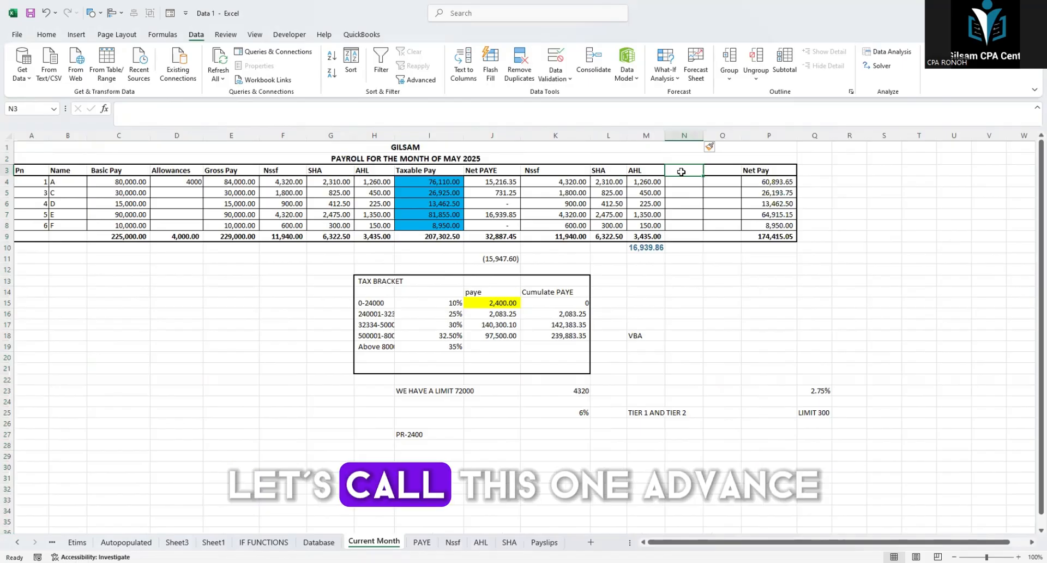
text(a)
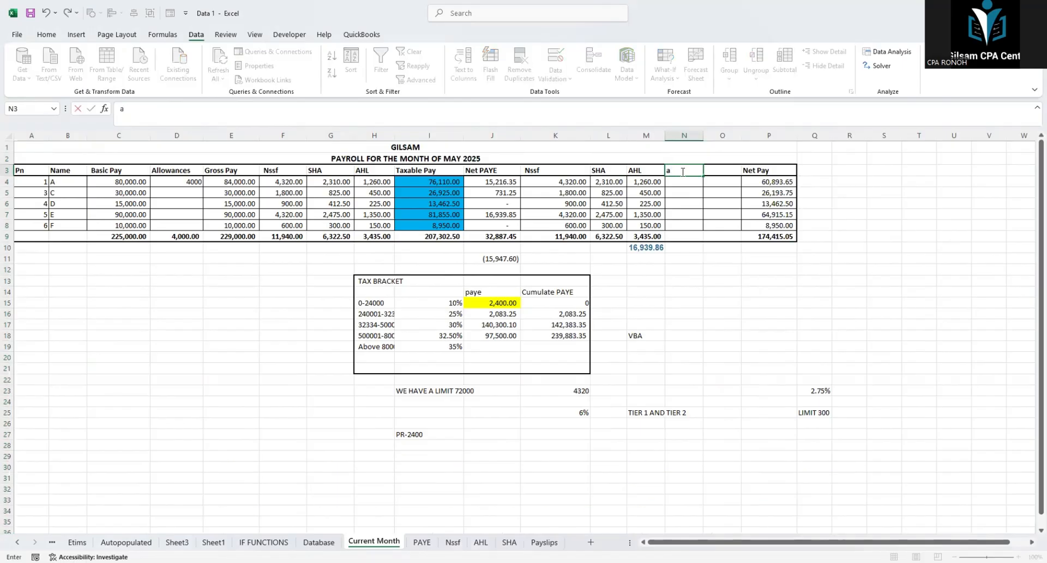
text(D)
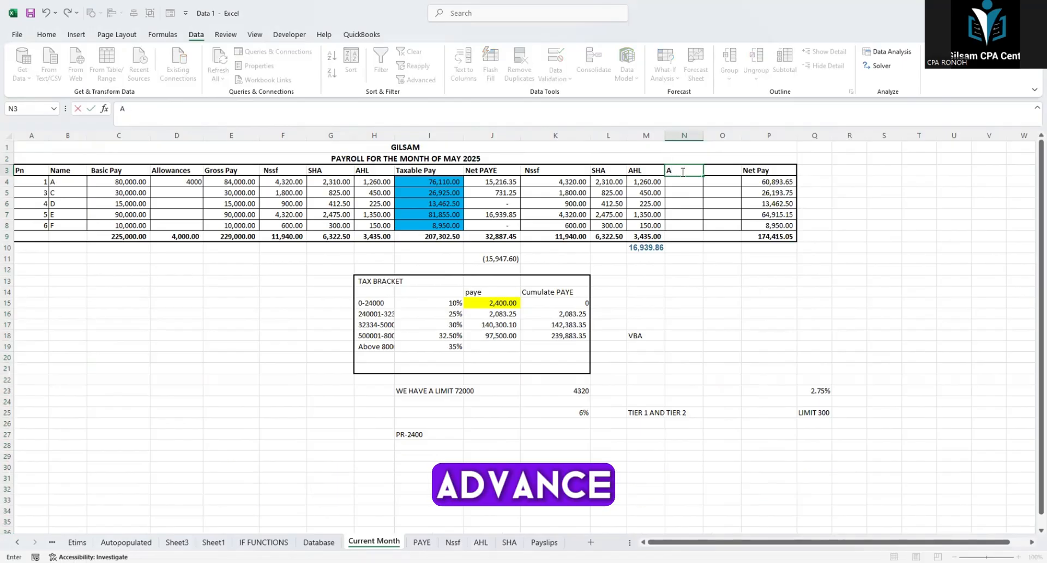
text(dvance)
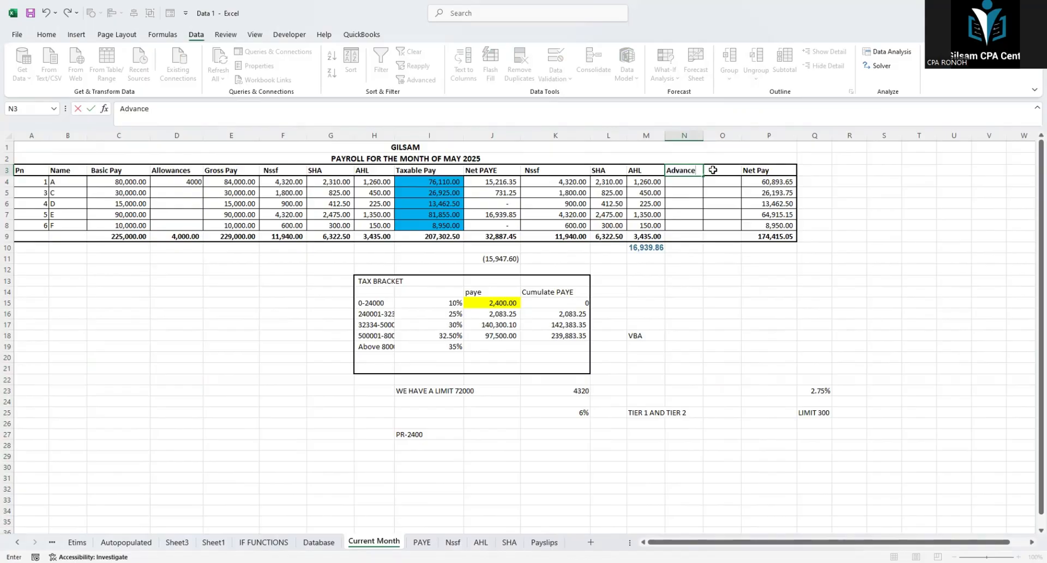
key(Tab)
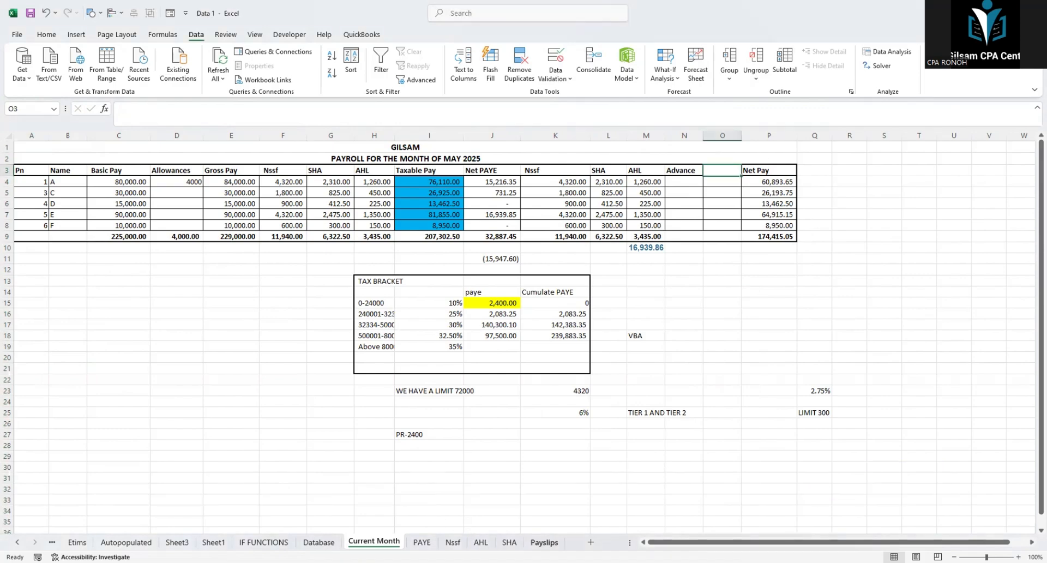
click(544, 542)
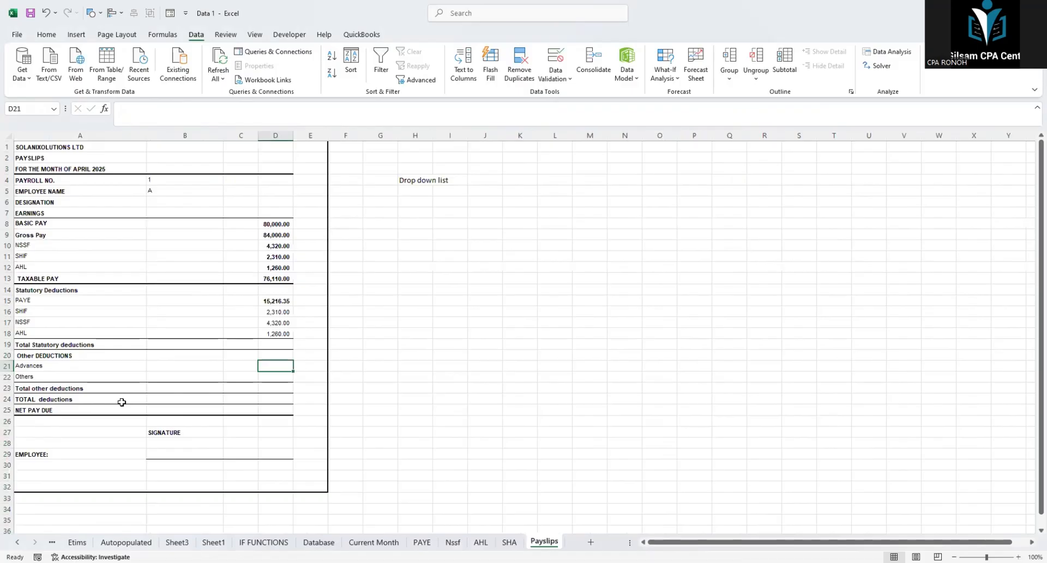
click(364, 540)
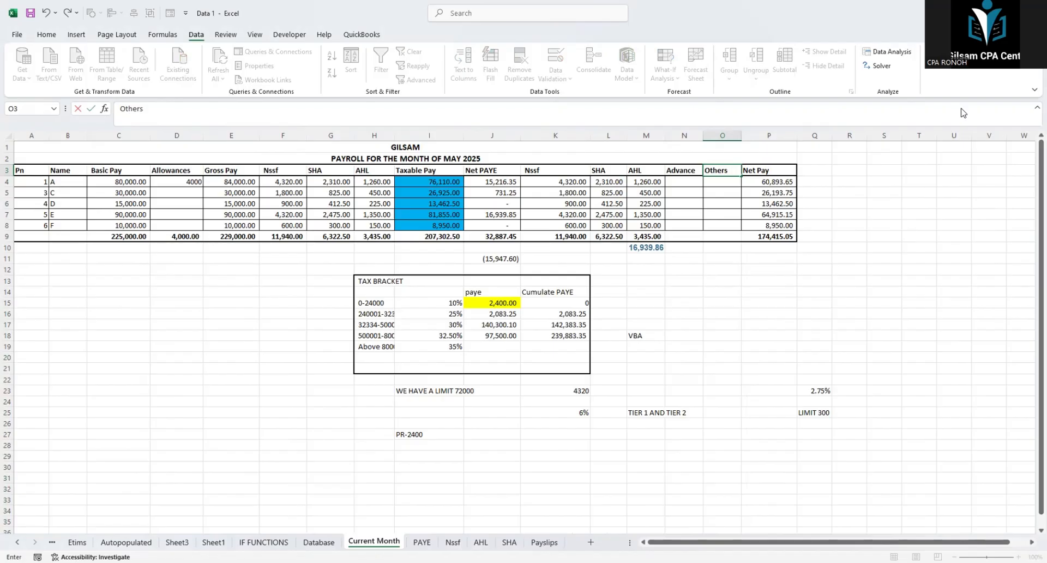
click(963, 113)
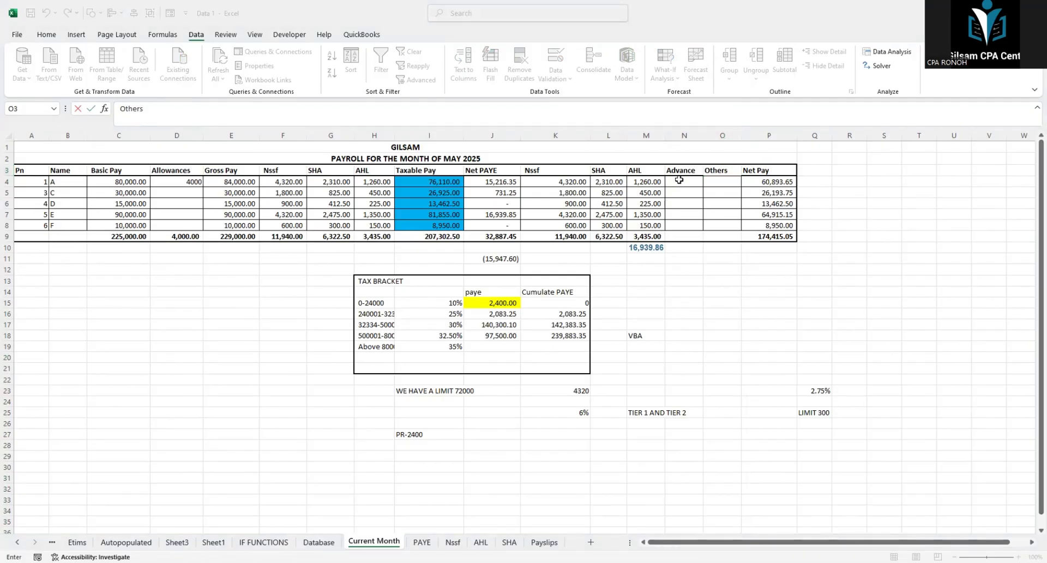
Step: Define the names Advances for column N and Others for column O on the Current Month sheet
click(683, 135)
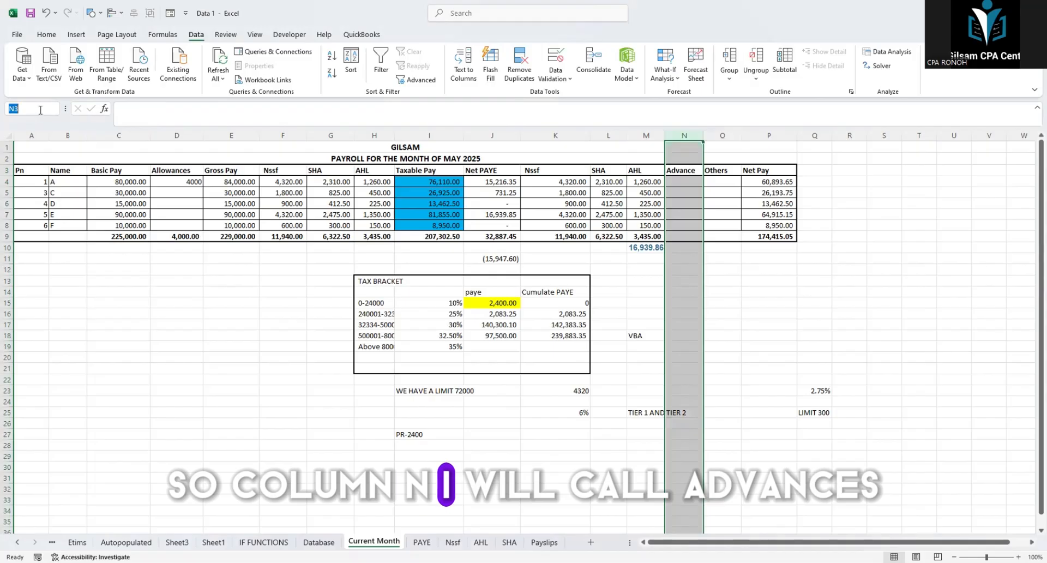
text(Adb)
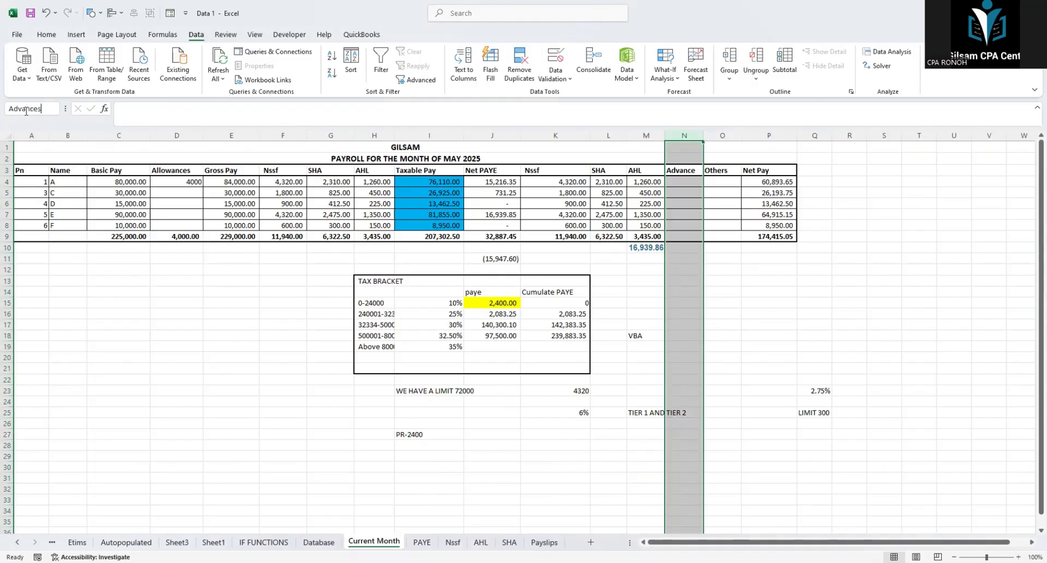
key(Return)
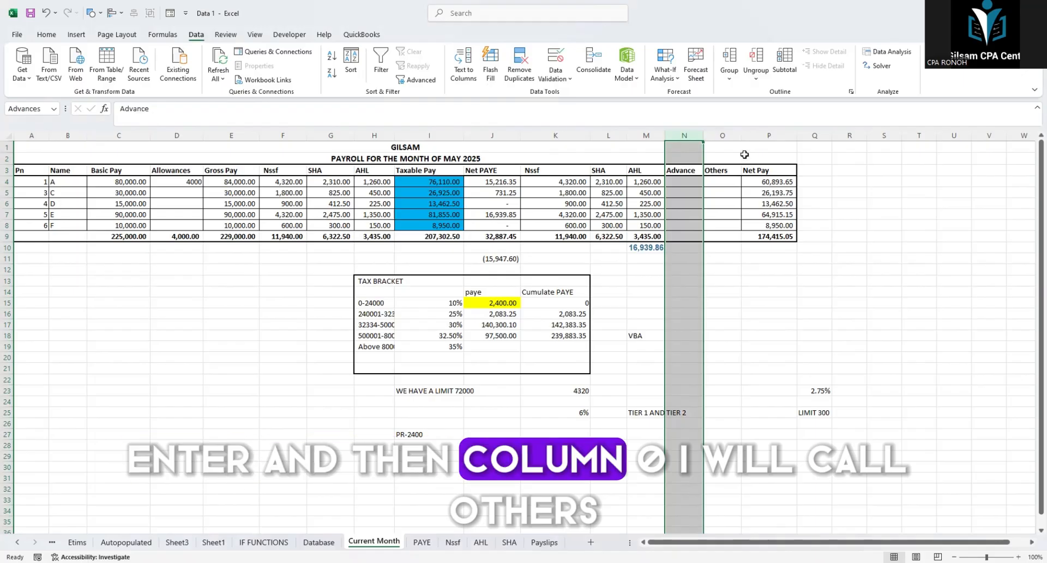
click(723, 135)
click(23, 109)
text(Othe)
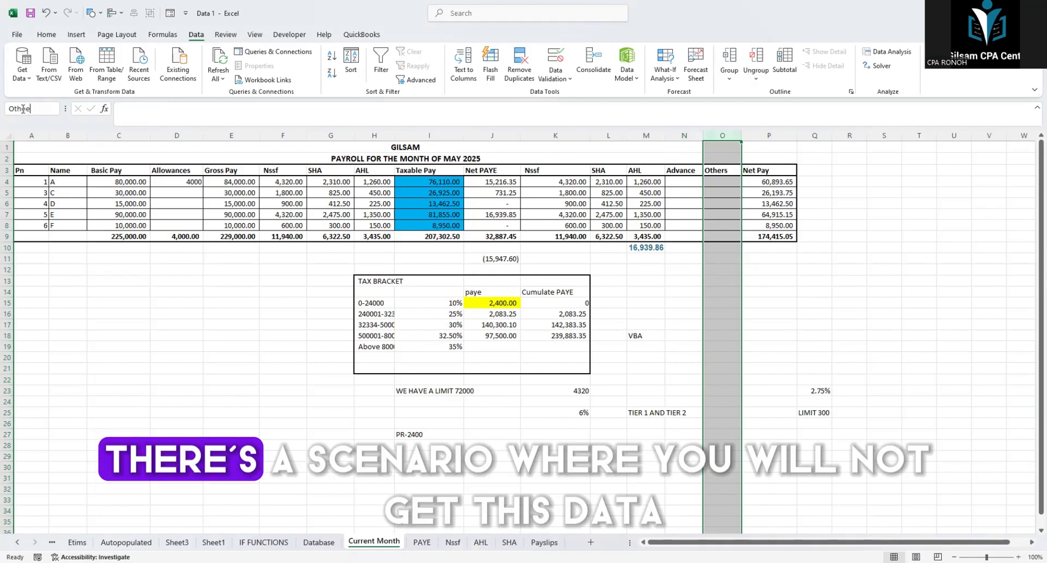
text(rs)
key(Return)
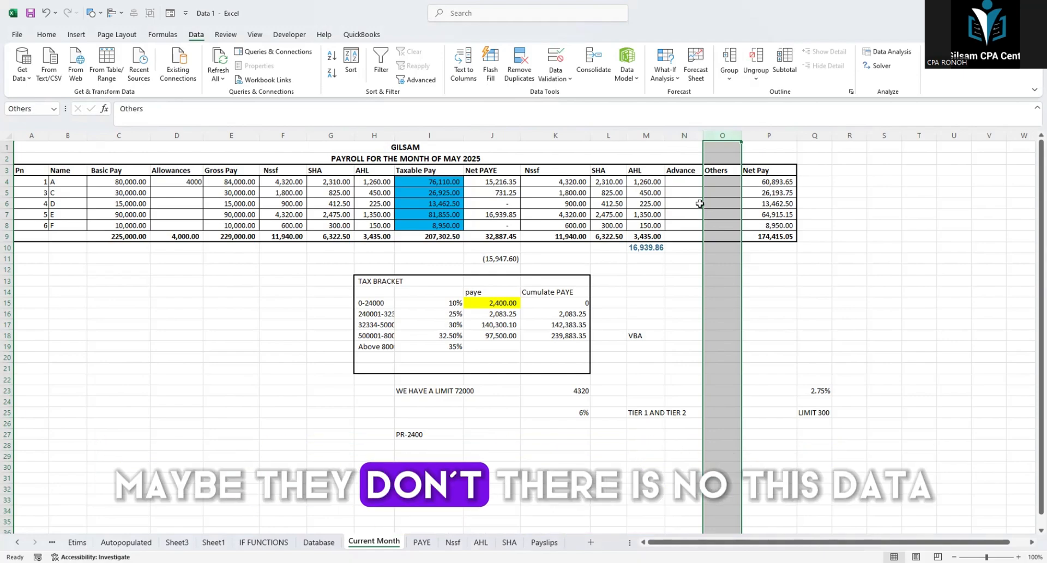
drag(684, 182, 689, 233)
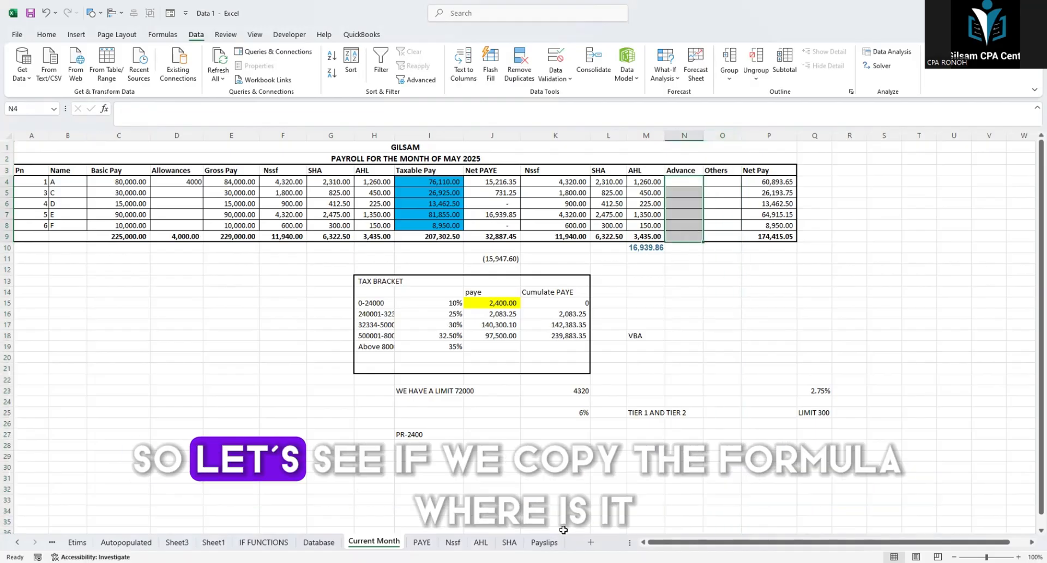
Step: Copy the Gross Pay XLOOKUP formula from D9 on the Payslips sheet into the Advances and Others cells D21:D22
click(544, 541)
click(273, 322)
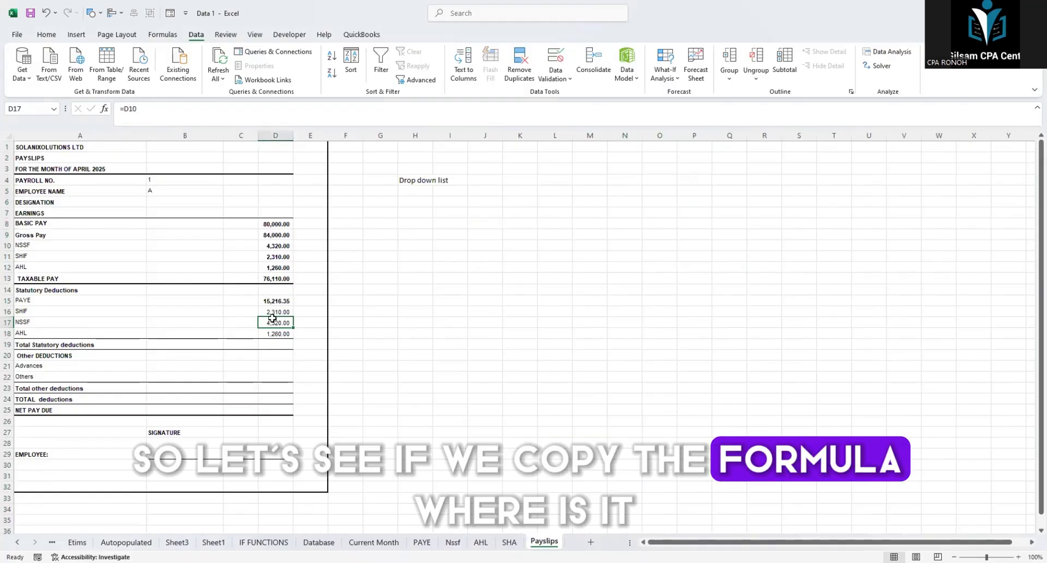
click(275, 234)
key(ctrl+c)
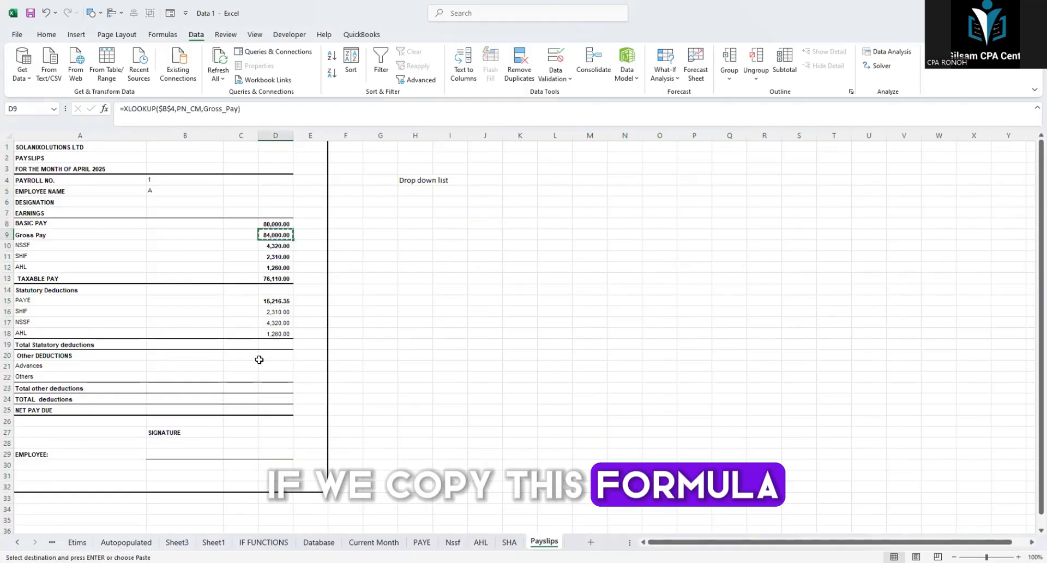
click(271, 367)
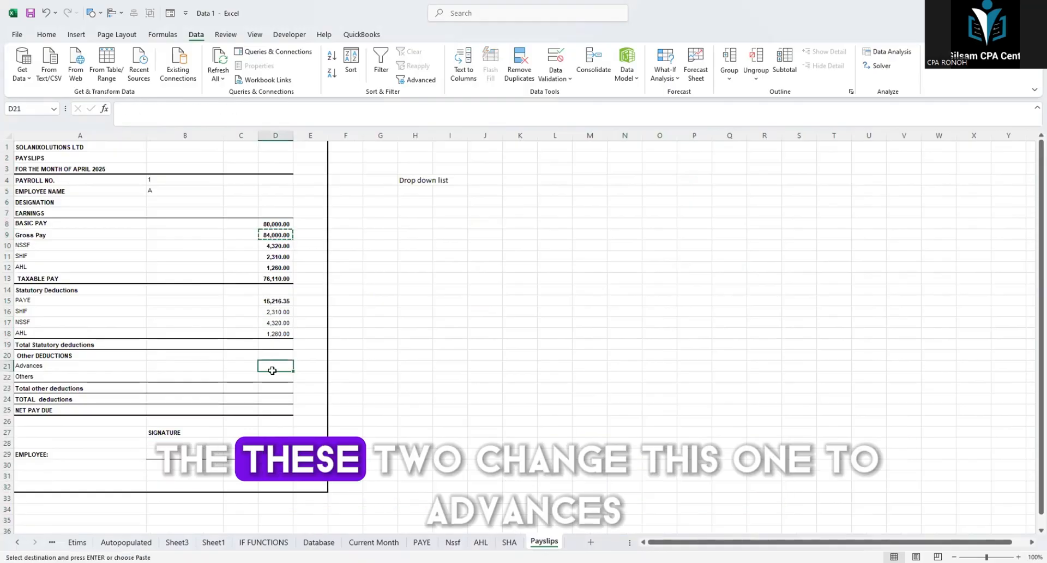
drag(272, 370, 273, 376)
key(Return)
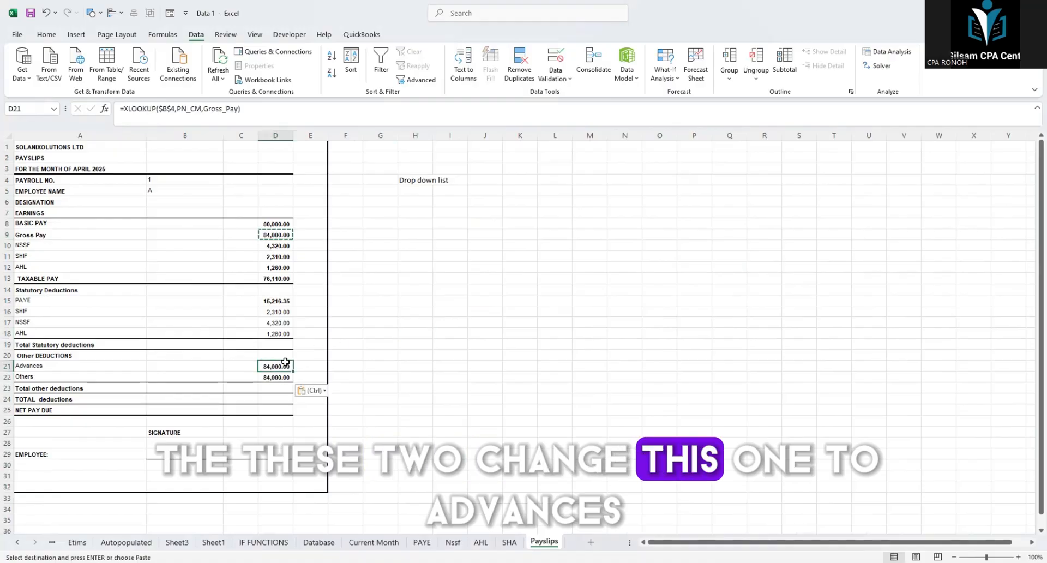
Step: Change the return array of the Advances formula in D21 to the named range Advances
click(231, 129)
key(Left)
key(BackSpace)
key(BackSpace)
key(BackSpace)
key(BackSpace)
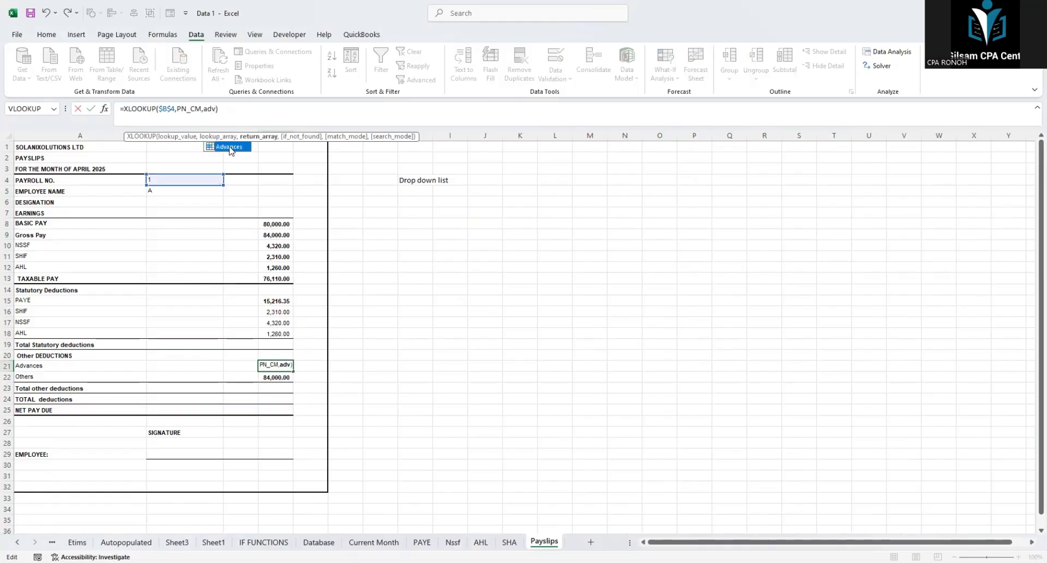
key(Return)
click(282, 366)
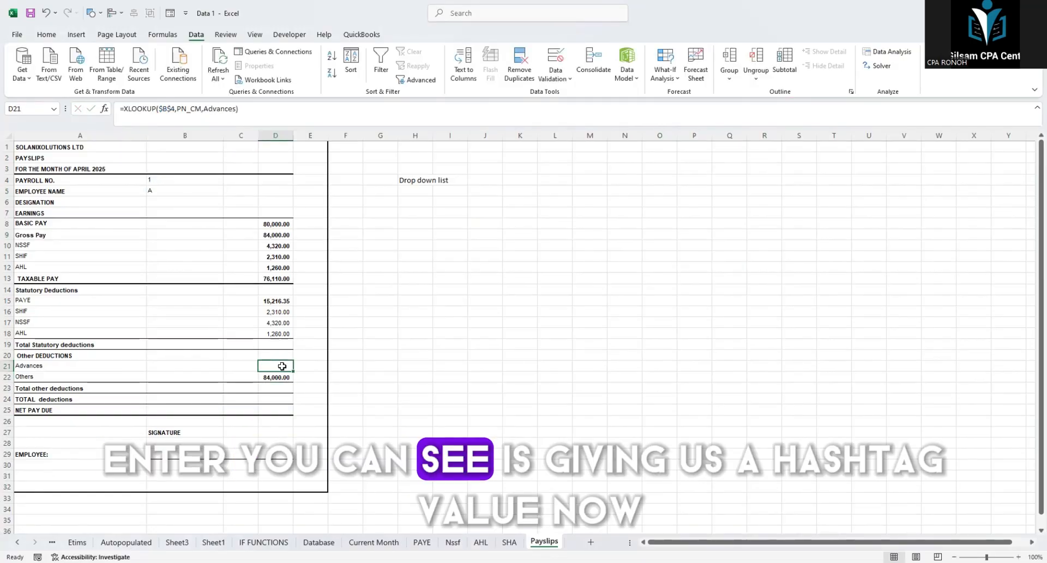
click(388, 367)
click(275, 369)
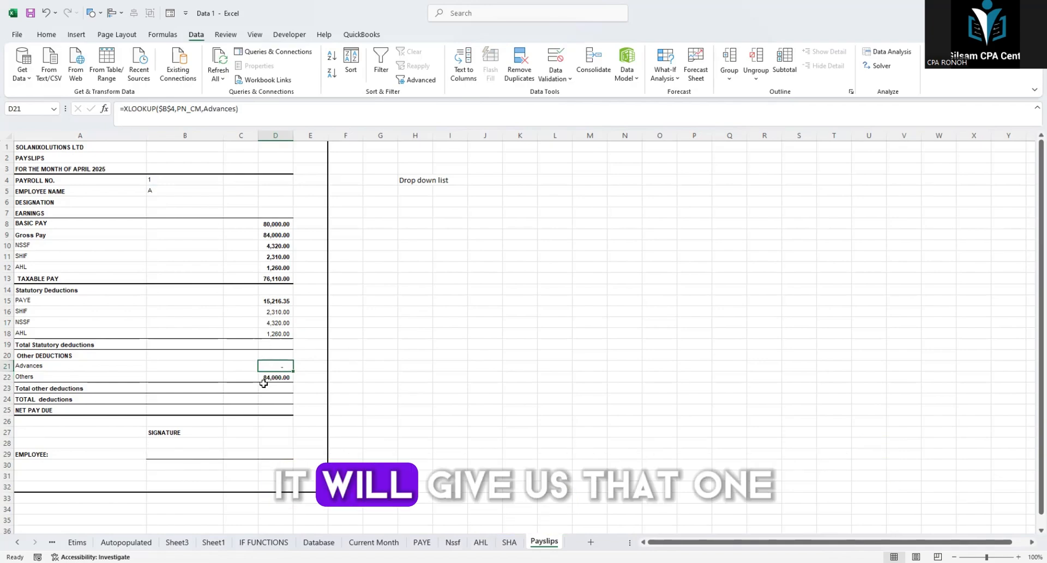
Step: Change the return array of the Others formula in D22 to the named range Others
click(272, 378)
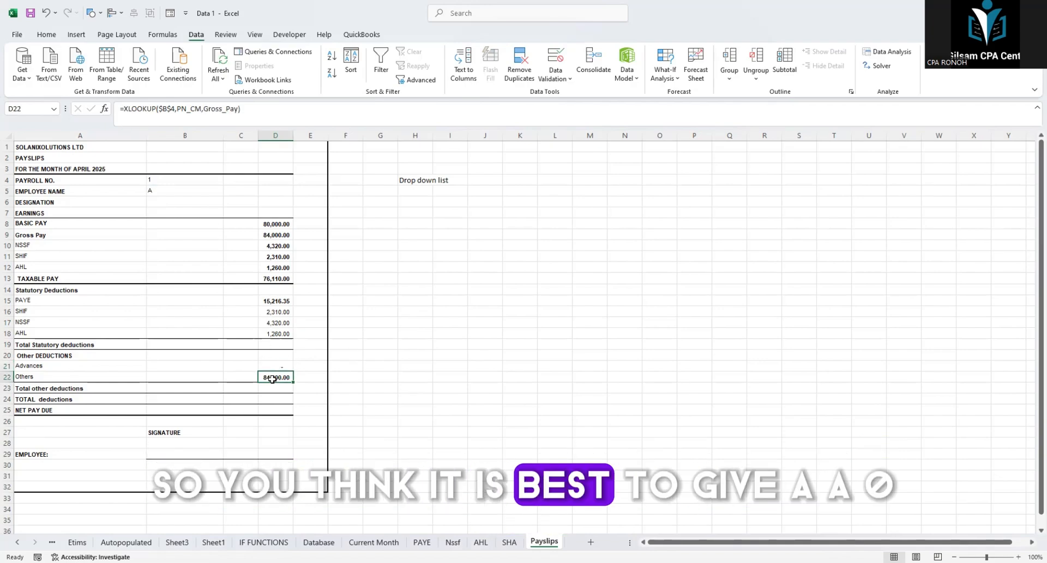
click(239, 108)
key(BackSpace)
key(BackSpace)
key(BackSpace)
key(BackSpace)
key(BackSpace)
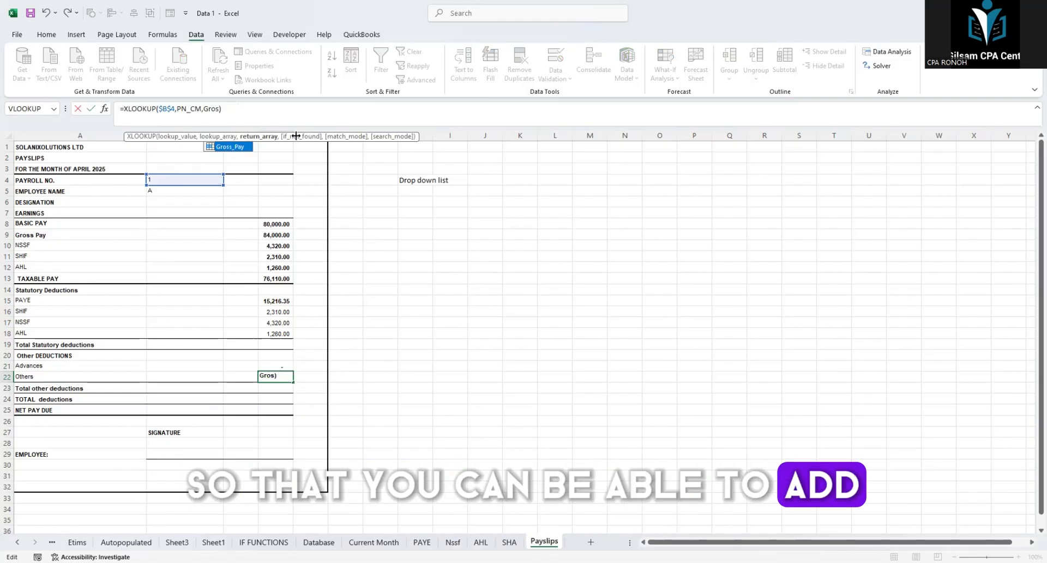
key(Return)
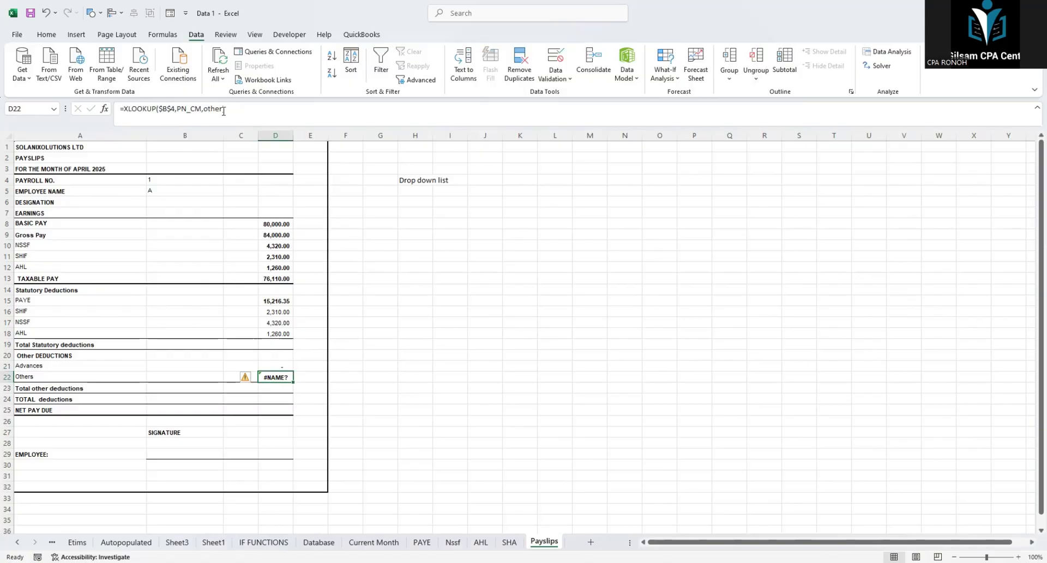
click(223, 112)
text(s)
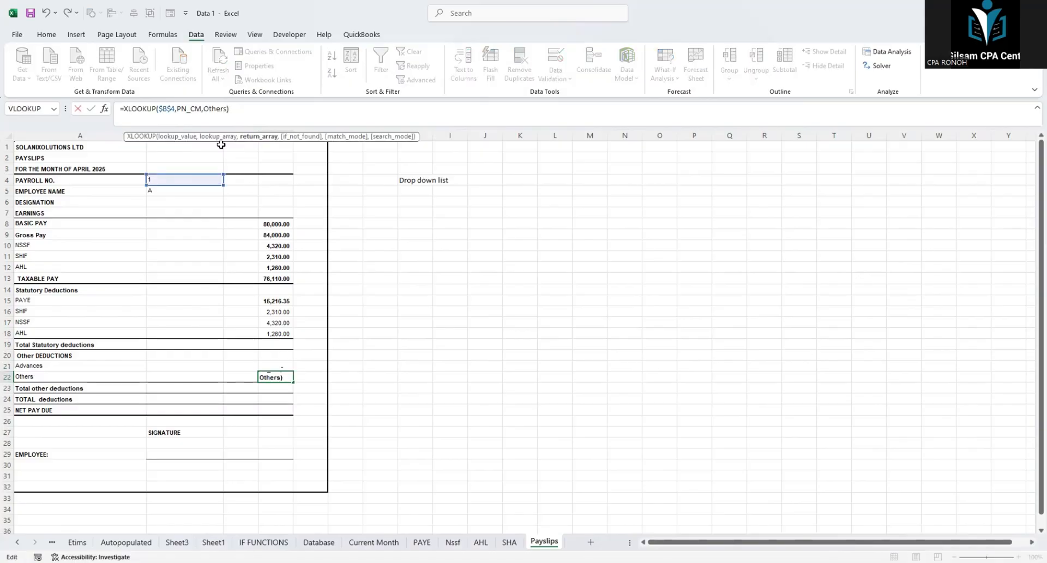
key(Return)
click(279, 365)
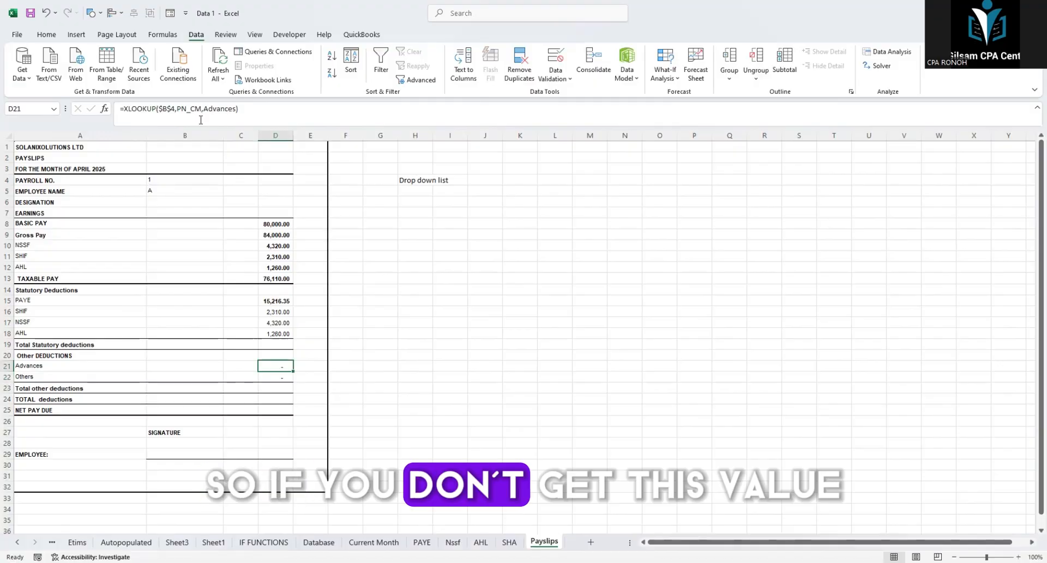
click(415, 387)
click(283, 365)
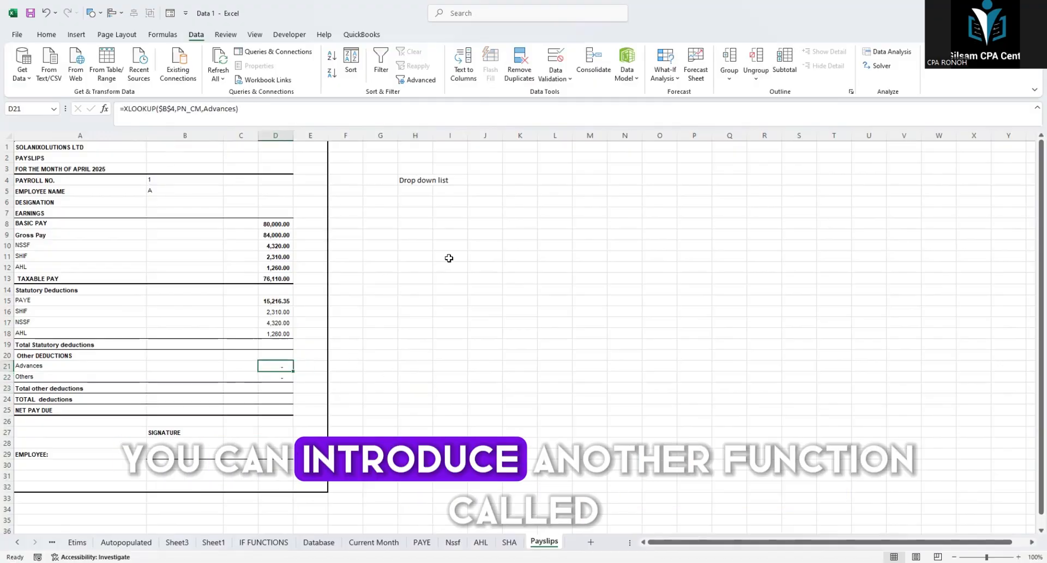
Step: Write the function name IFNA as a note in cell I11 beside the payslip
click(449, 258)
text(IFNA)
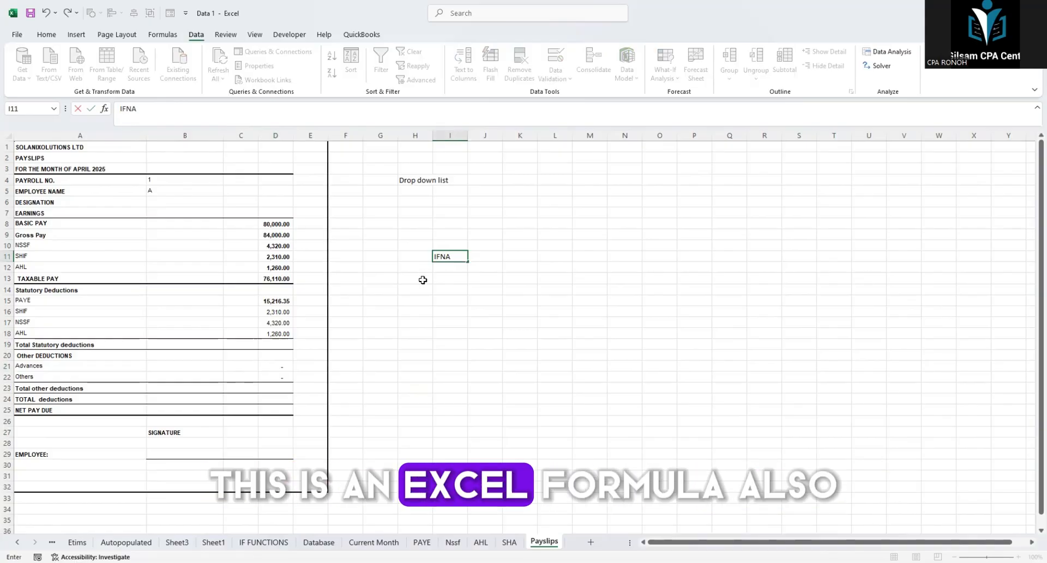
key(Return)
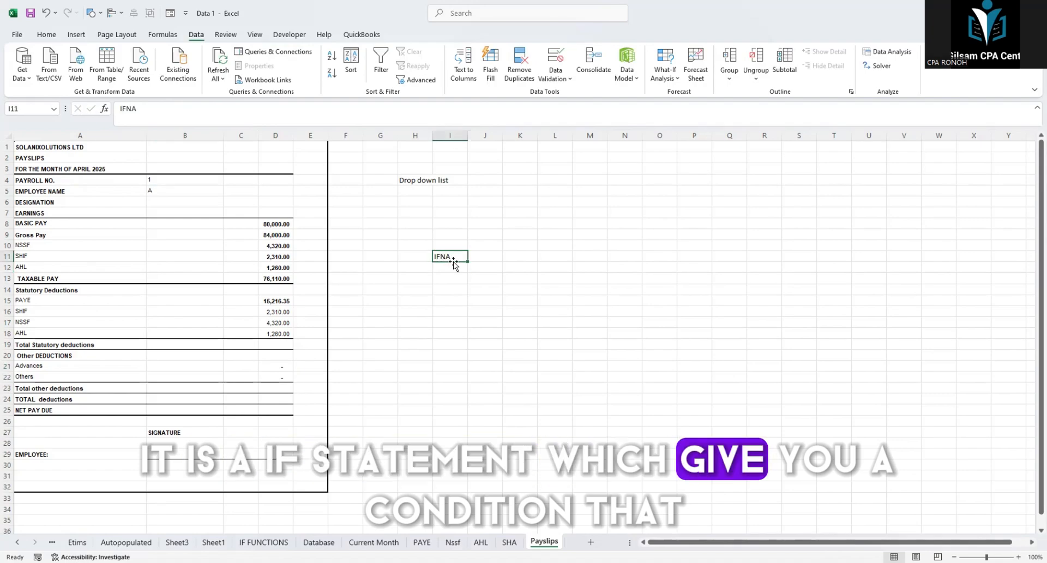
click(450, 280)
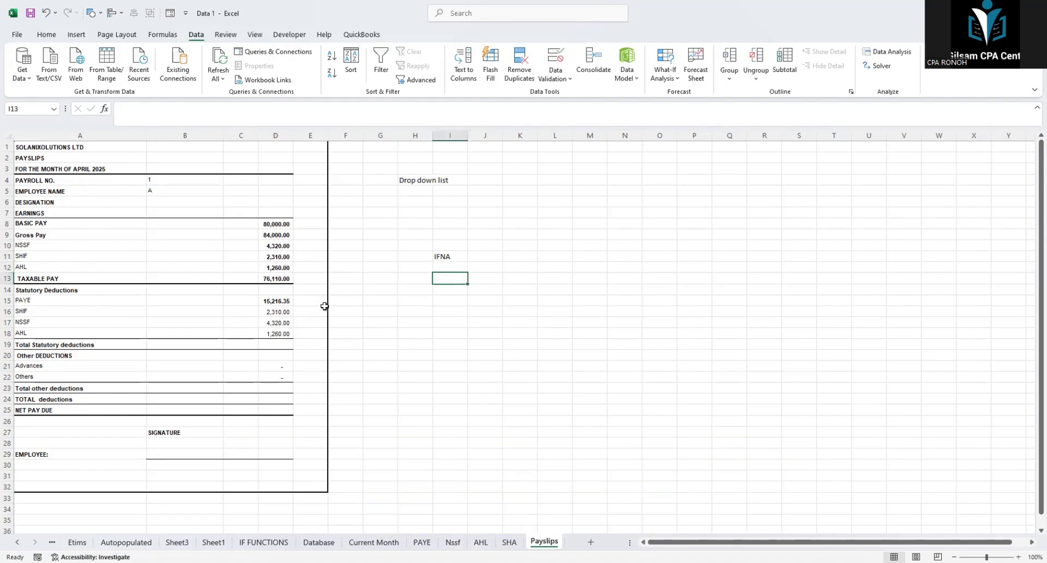
drag(437, 255, 441, 283)
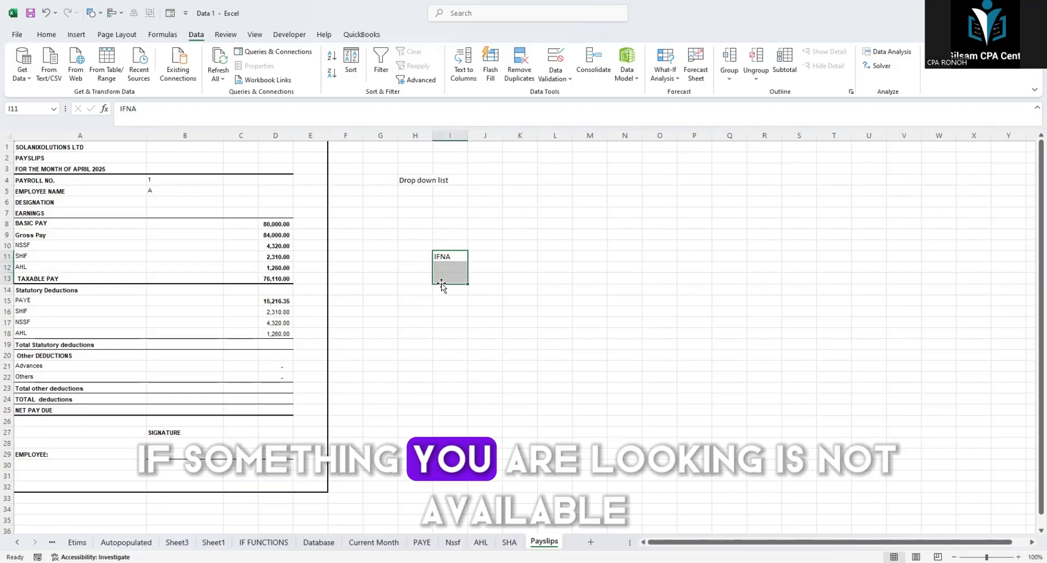
click(513, 255)
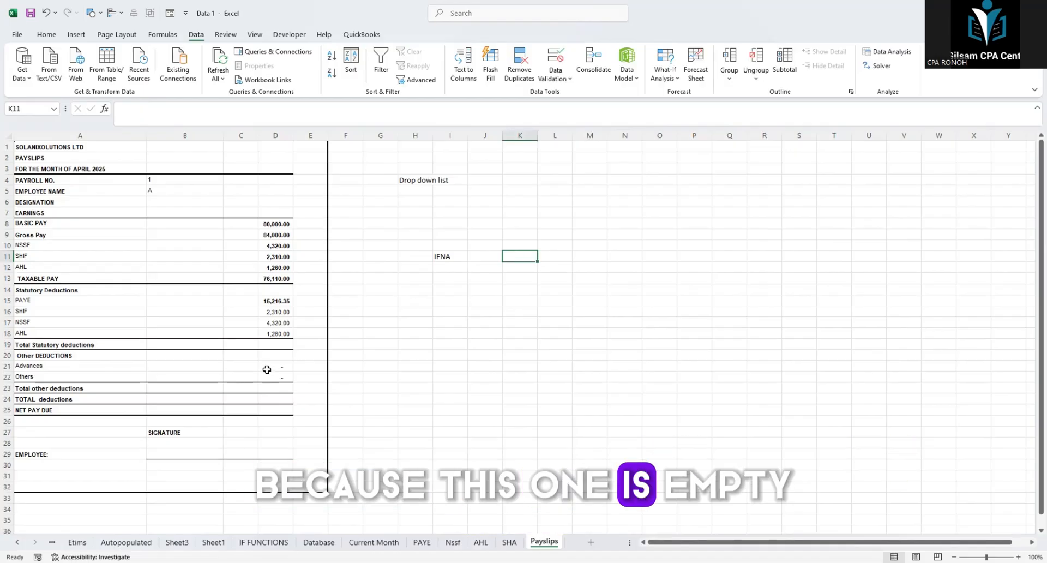
drag(267, 365, 277, 376)
click(271, 335)
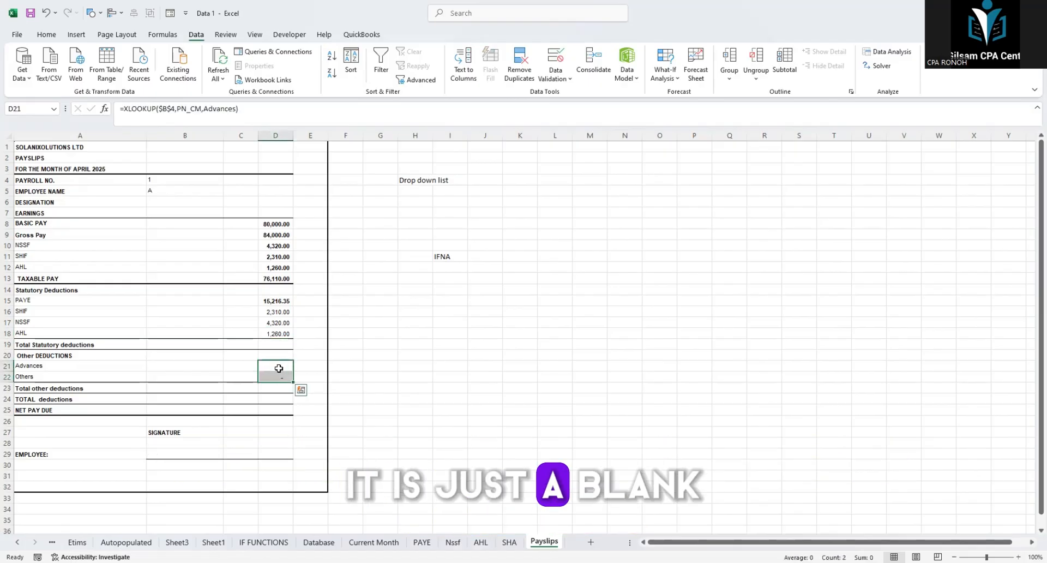
key(Right)
key(Right)
key(Right)
key(Right)
key(Right)
Step: Wrap the Advances lookup in D21 in IFNA with 0 as the fallback: =IFNA(XLOOKUP($B$4,PN_CM,Advances),0)
click(282, 364)
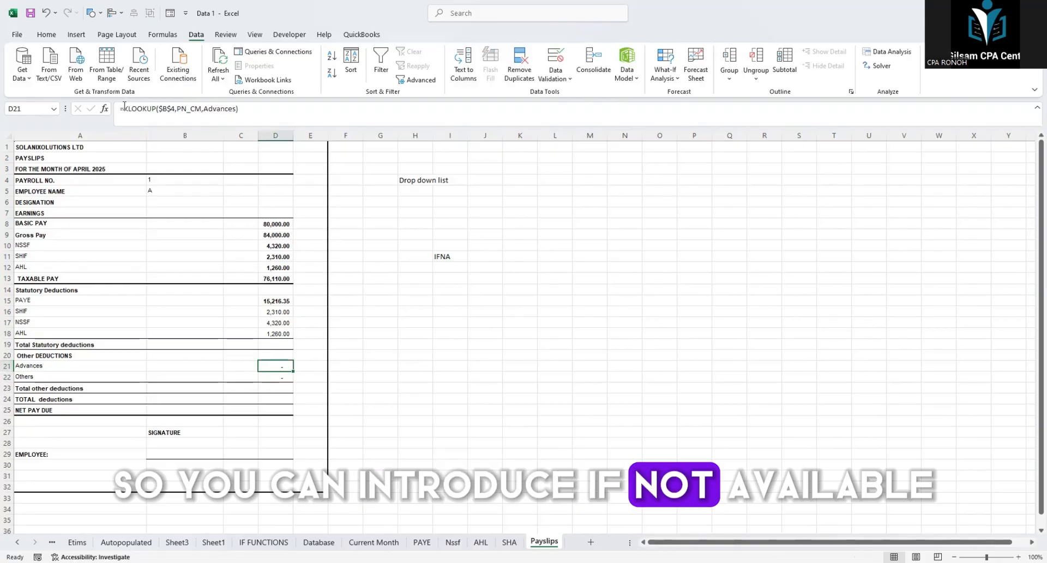
click(124, 108)
text(IF)
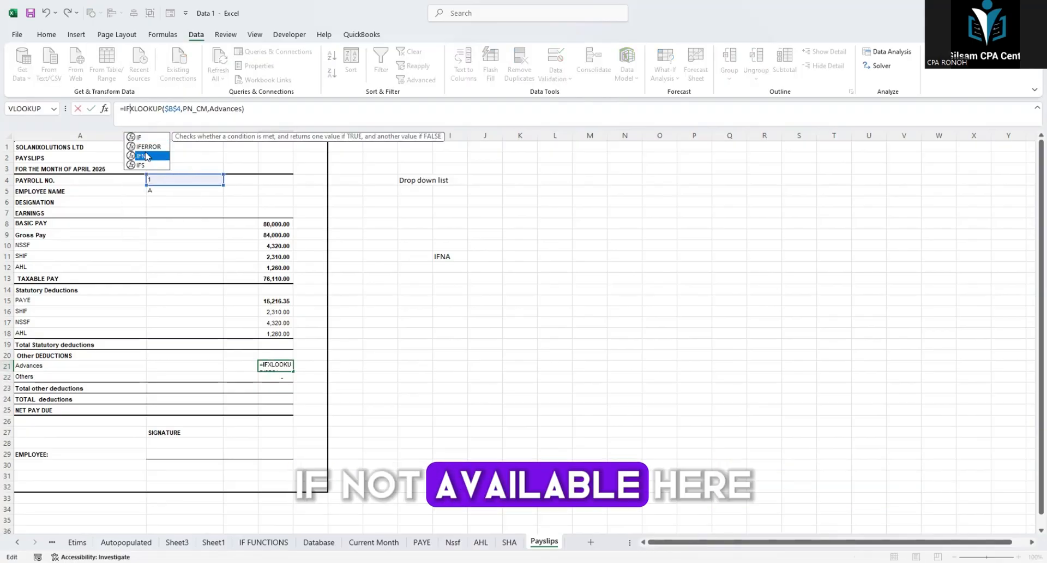
double_click(146, 157)
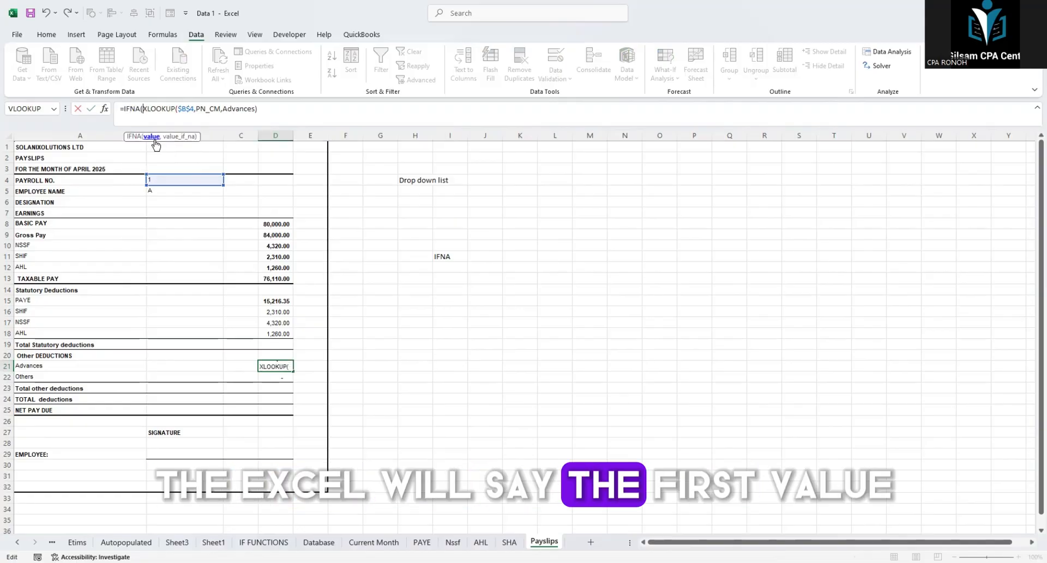
click(263, 113)
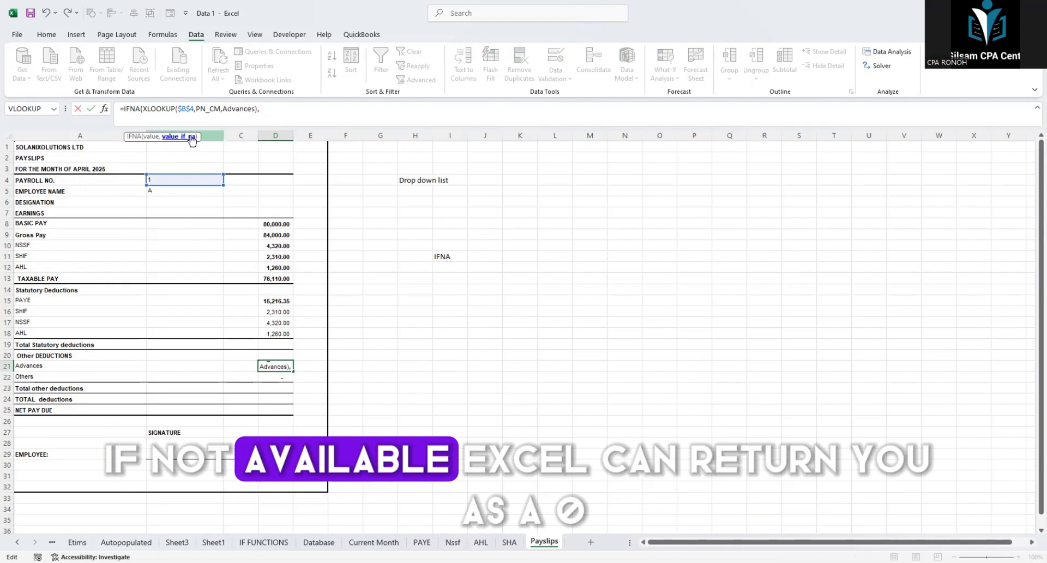
text(0)
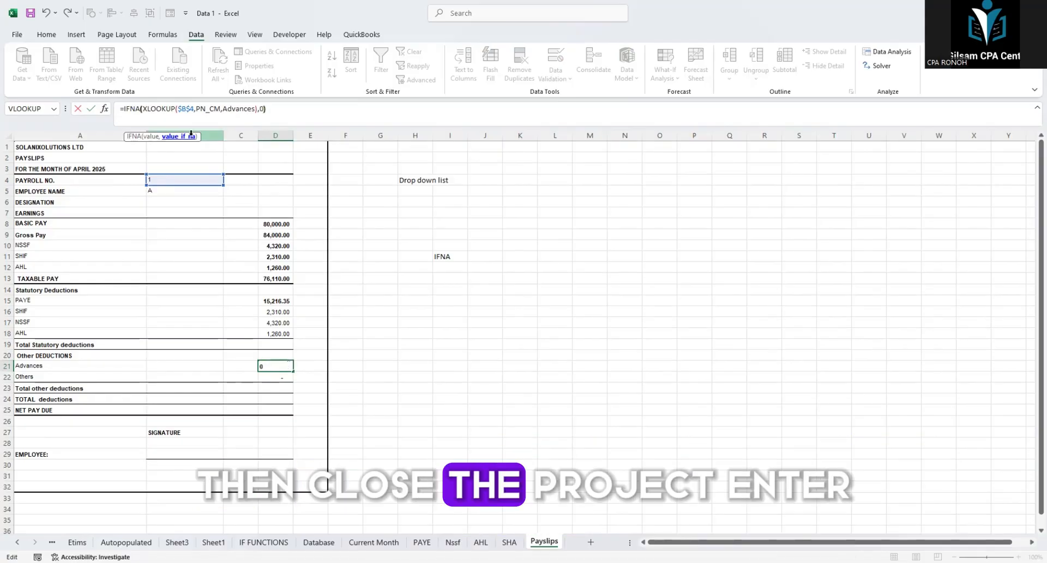
text())
key(Return)
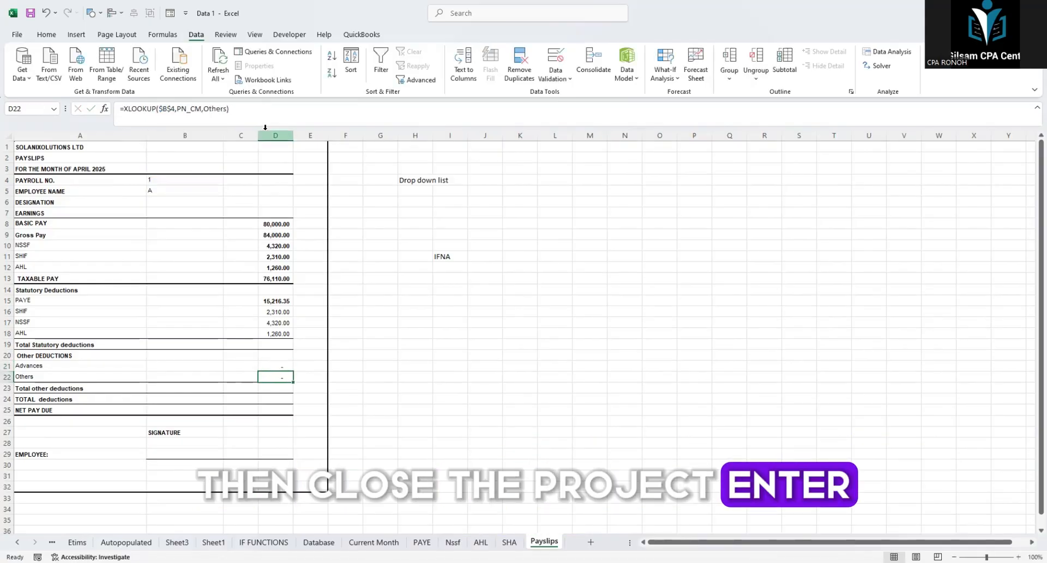
click(270, 366)
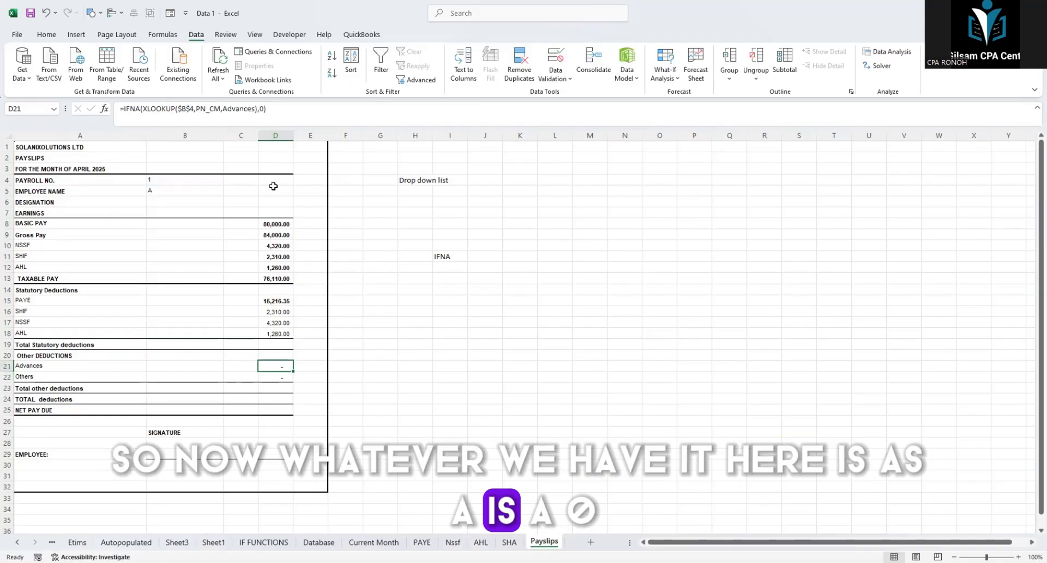
Step: Wrap the Others lookup in D22 in IFNA with 0 as the fallback: =IFNA(XLOOKUP($B$4,PN_CM,Others),0)
click(279, 376)
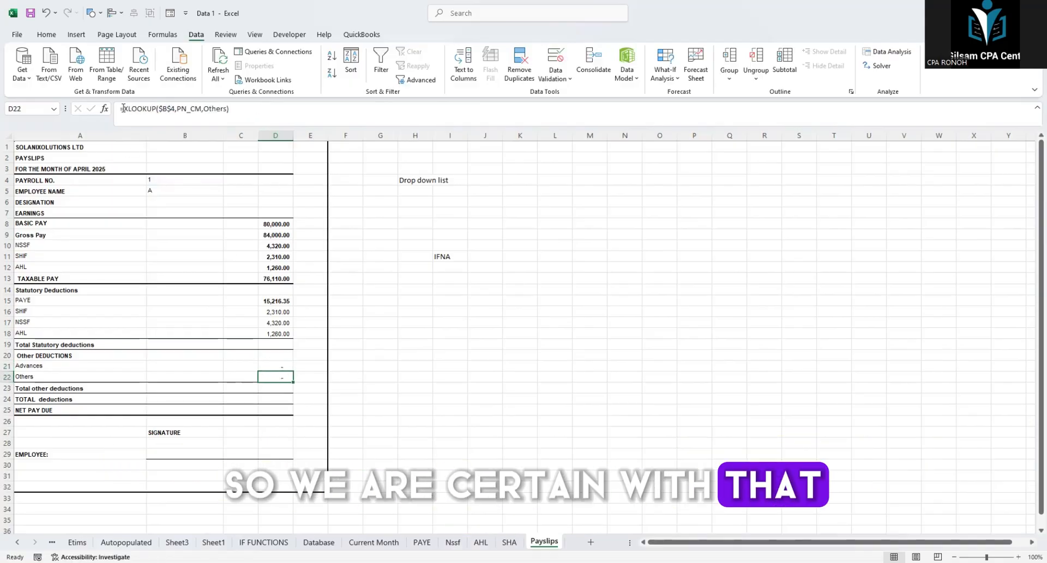
click(122, 109)
text(I)
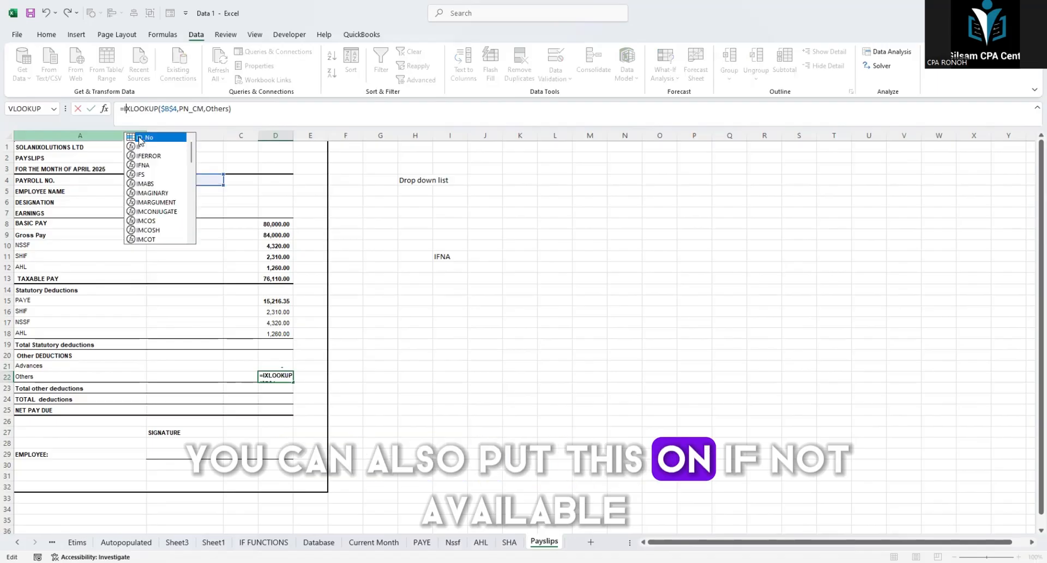
text(F)
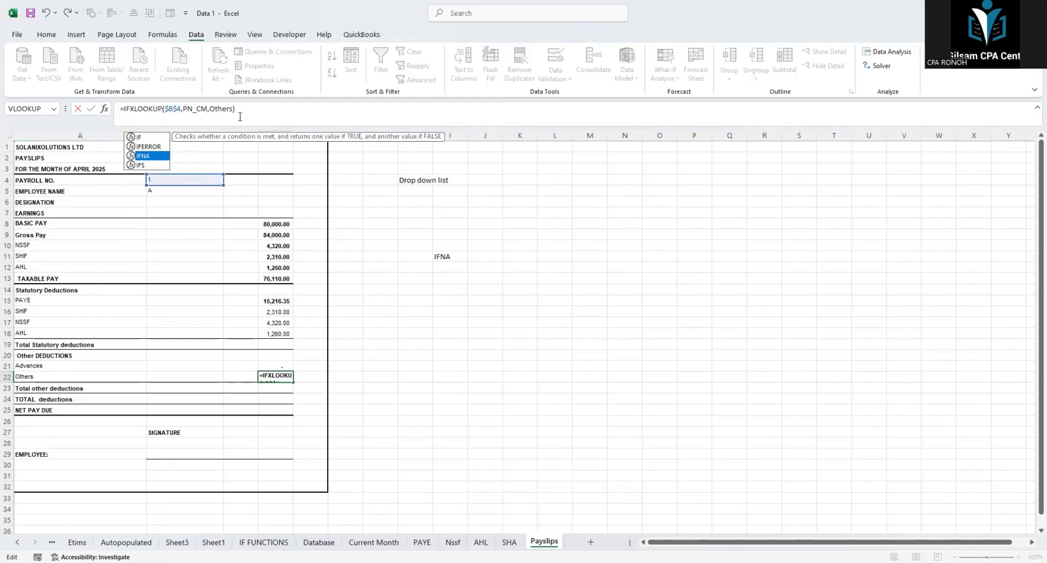
key(Tab)
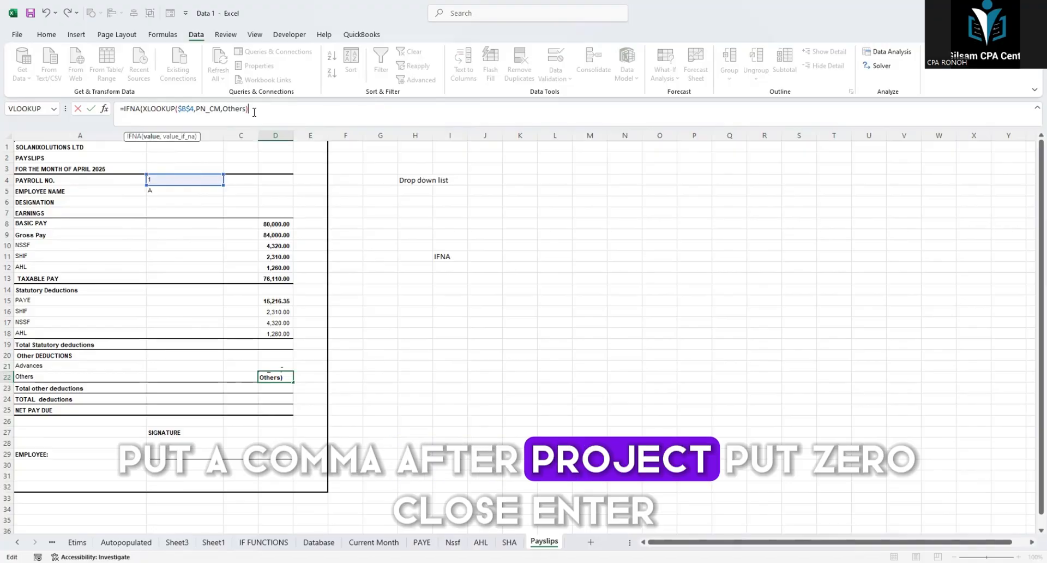
text(,0)
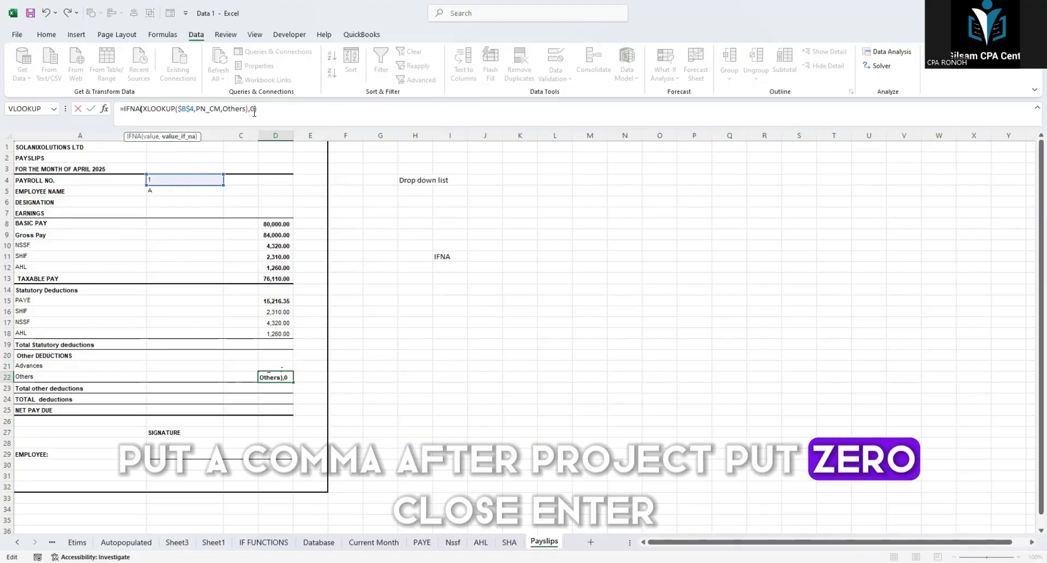
text())
key(Return)
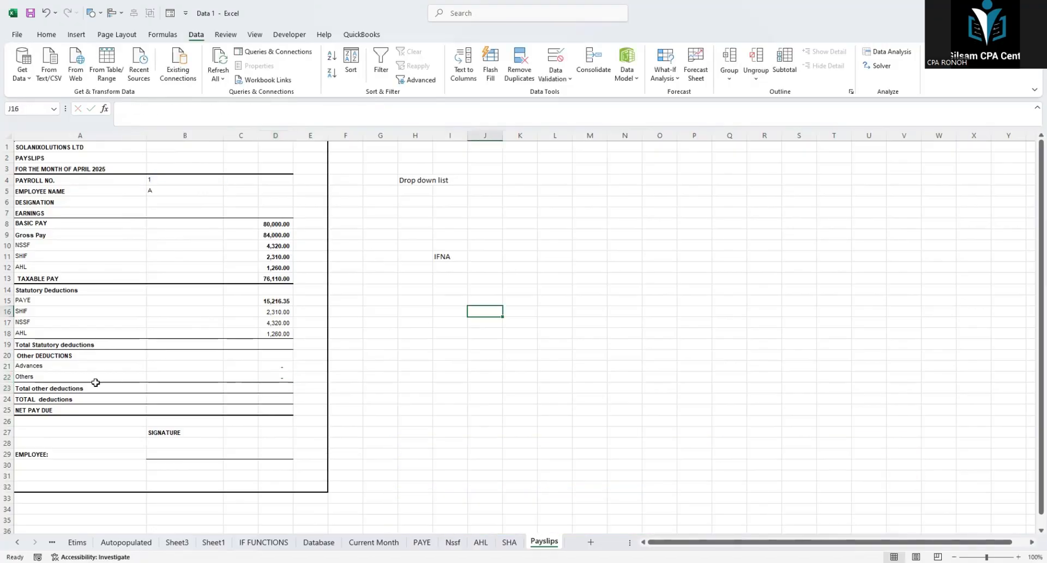
Step: Sum the Advances and Others amounts in the Total other deductions cell D23
click(94, 386)
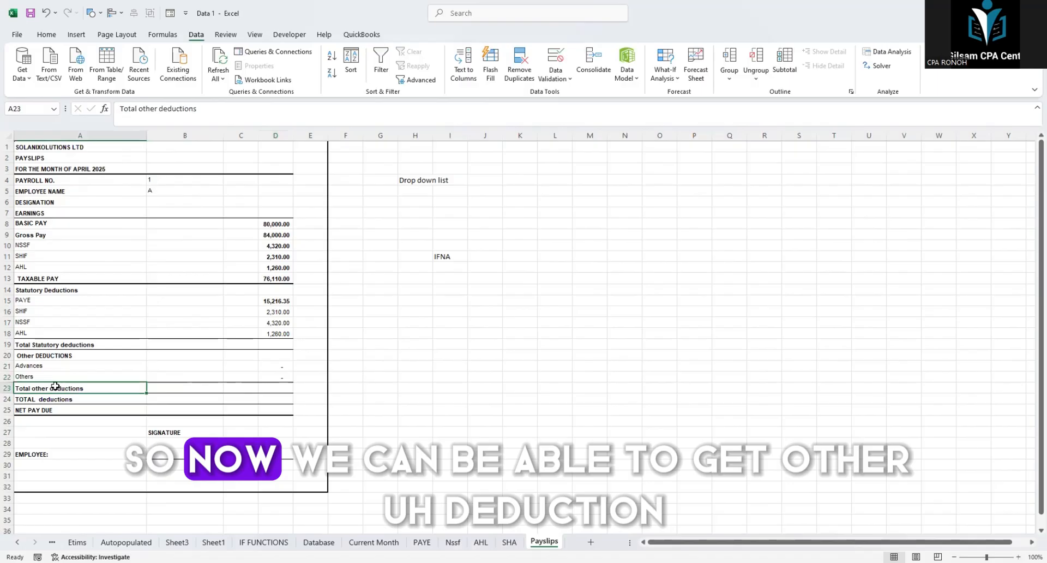
click(266, 386)
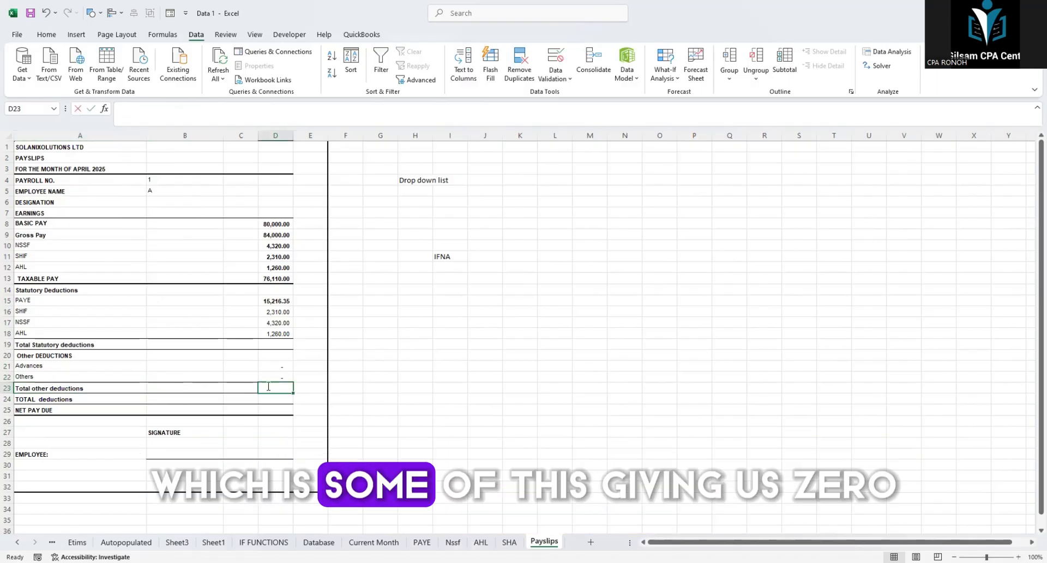
key(alt+equal)
key(Return)
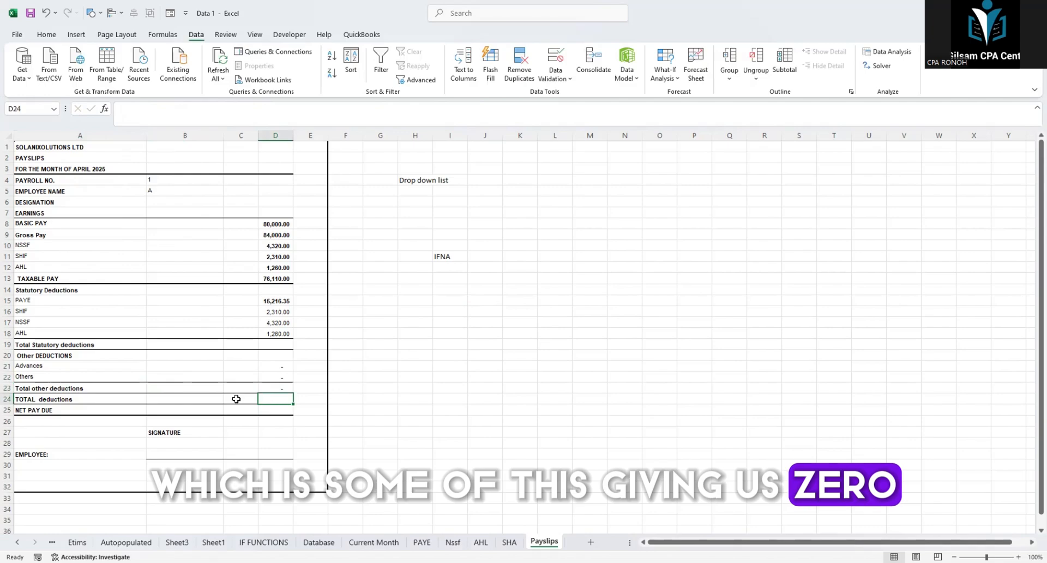
Step: Calculate TOTAL deductions in D24 as =D19+D23 and sum the PAYE, SHIF, NSSF and AHL statutory deductions in D19
text(=)
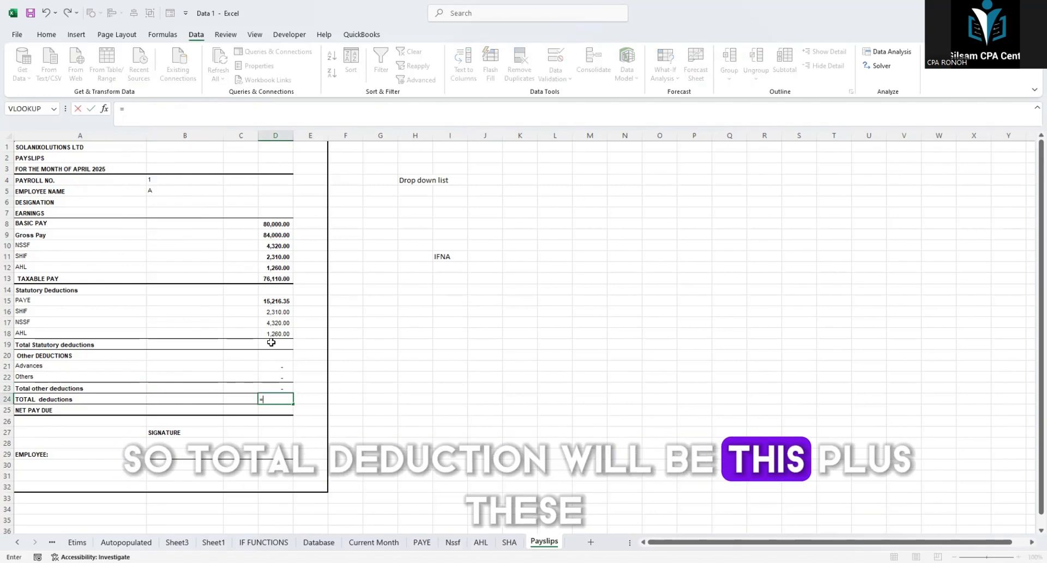
click(279, 388)
key(Return)
click(271, 344)
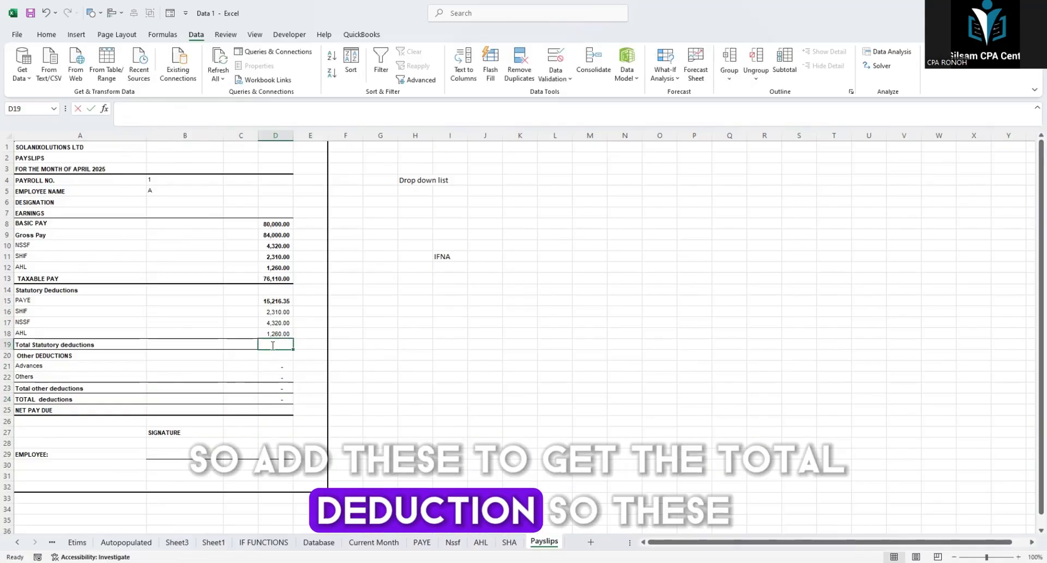
click(310, 407)
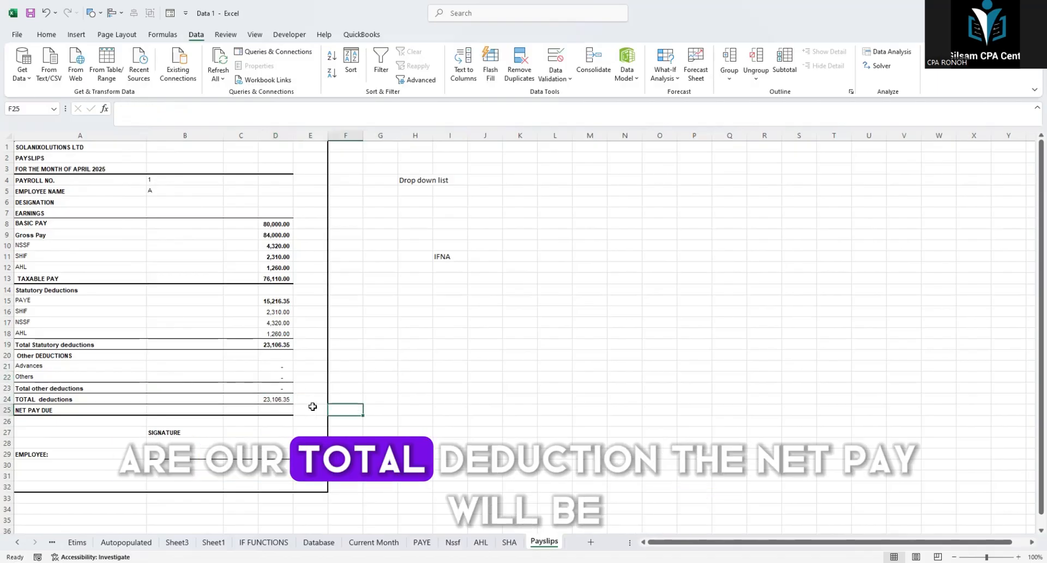
Step: Calculate NET PAY DUE in D25 as gross pay minus total deductions: =D9-D24
click(287, 407)
text(=)
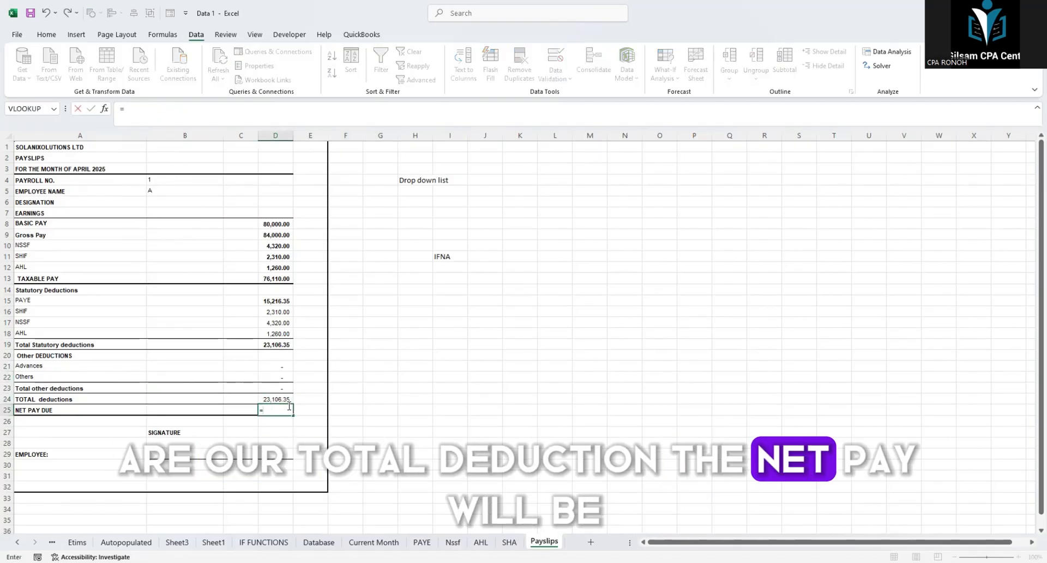
click(271, 240)
text(-)
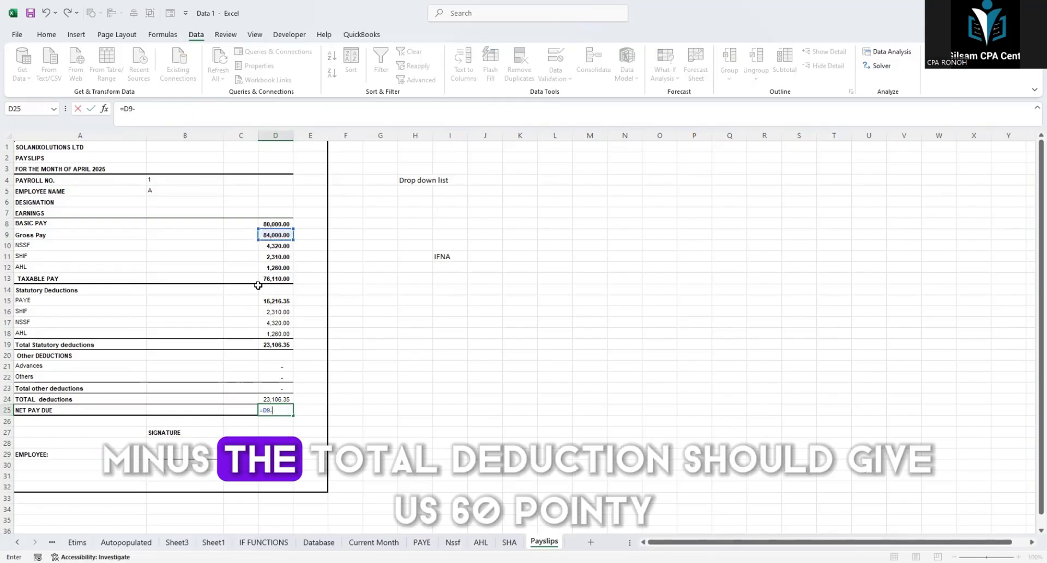
key(ctrl+Return)
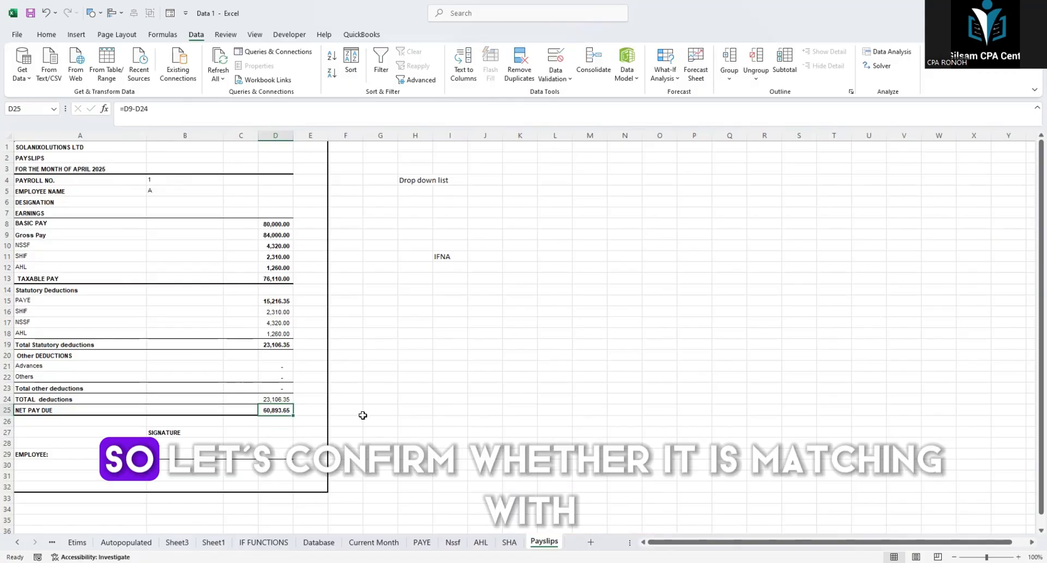
Step: Link cell G25 to the first employee's net pay with ='Current Month'!P4 and widen column G to fit the amount
click(374, 405)
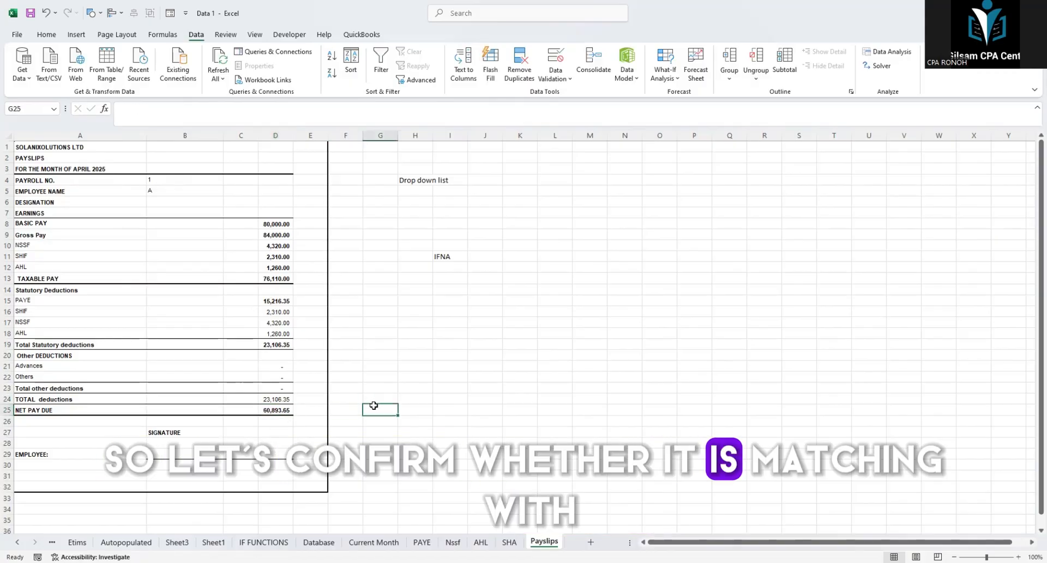
text(=)
click(374, 542)
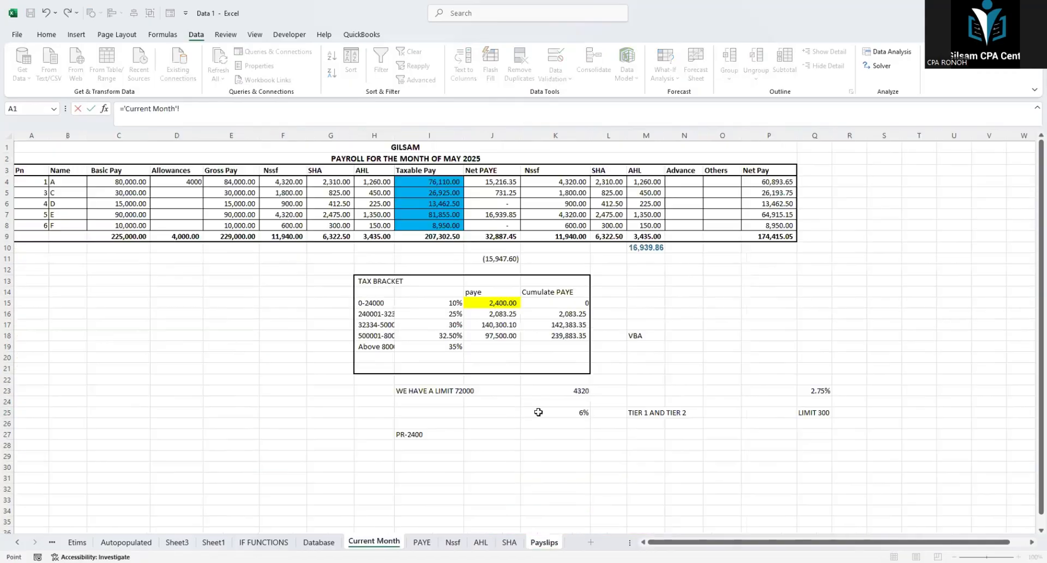
click(775, 183)
key(Return)
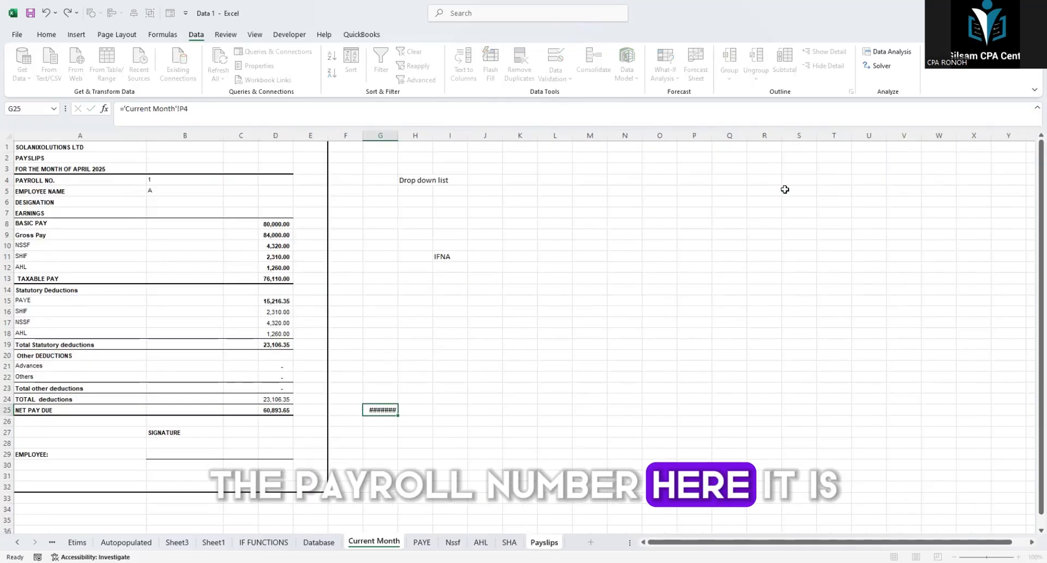
click(395, 403)
click(390, 408)
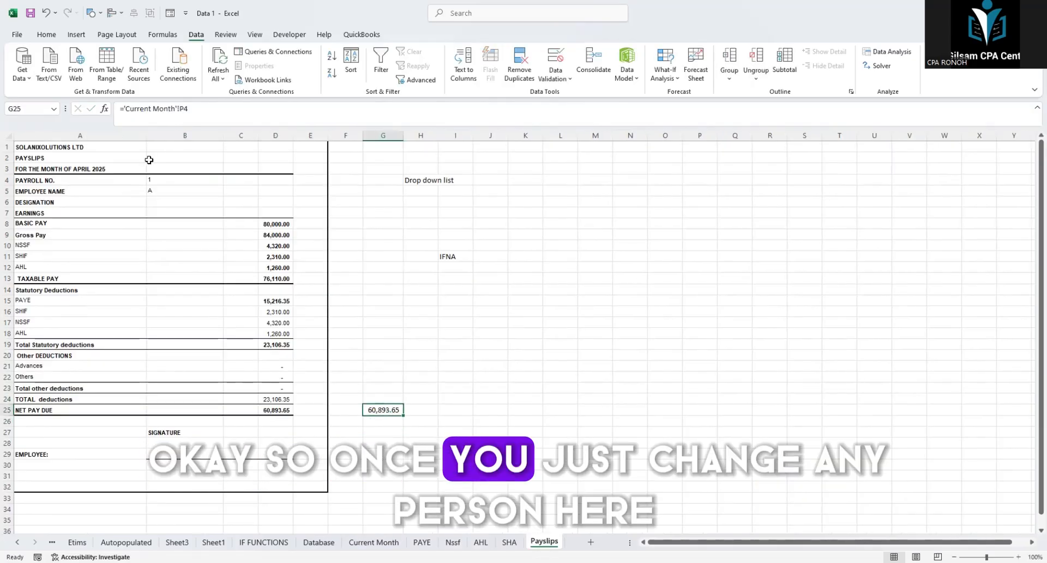
Step: Test the payslip by choosing payroll number 3 and finally 5 from the list in B4
click(208, 183)
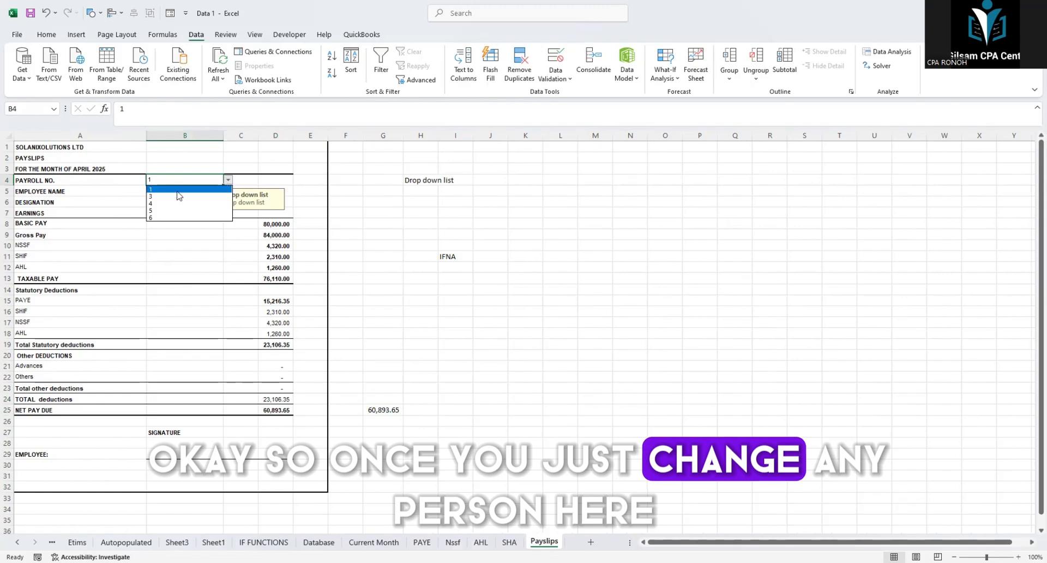
click(178, 196)
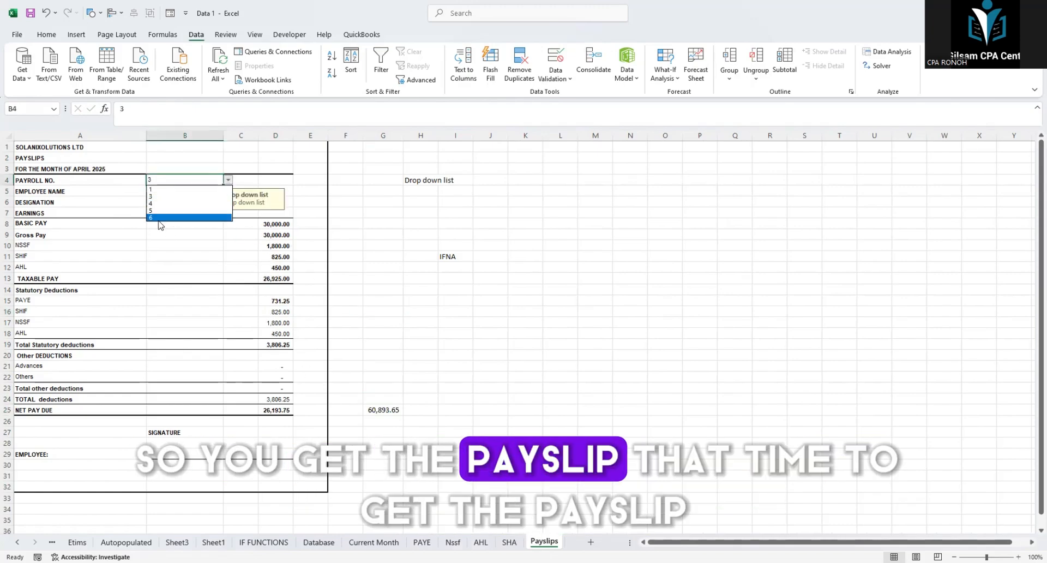
click(151, 211)
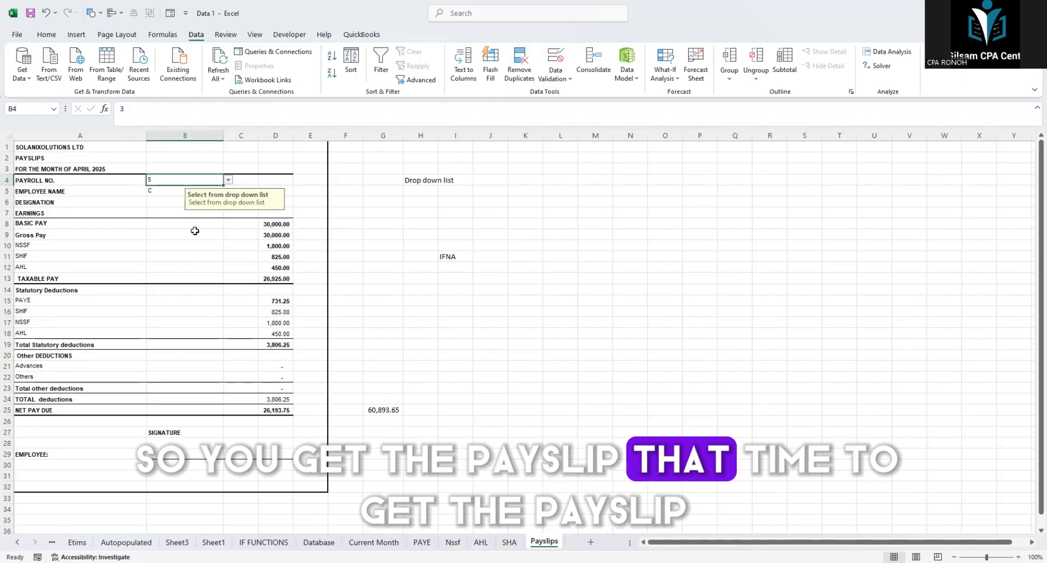
click(227, 180)
click(482, 224)
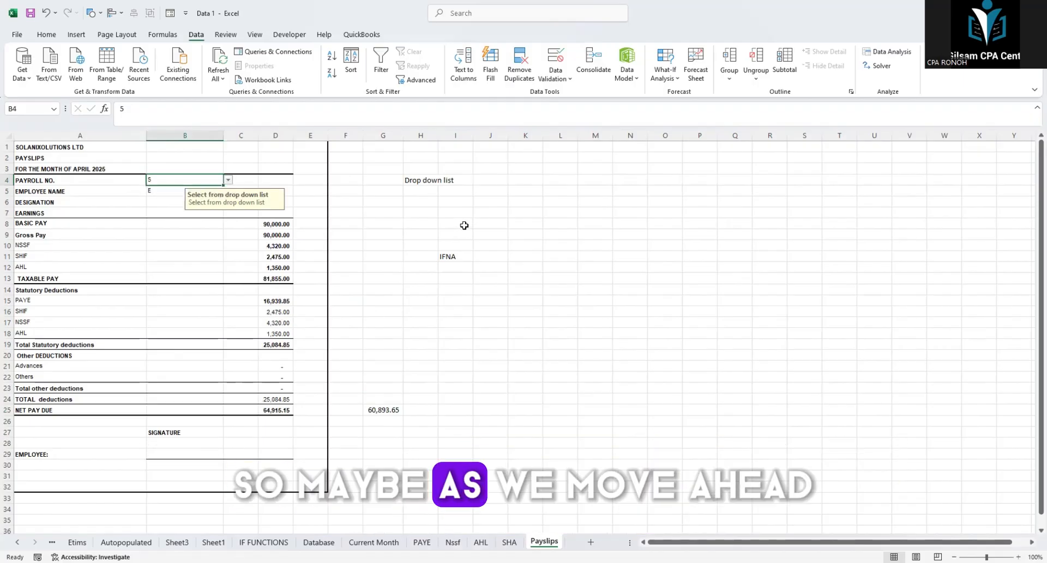